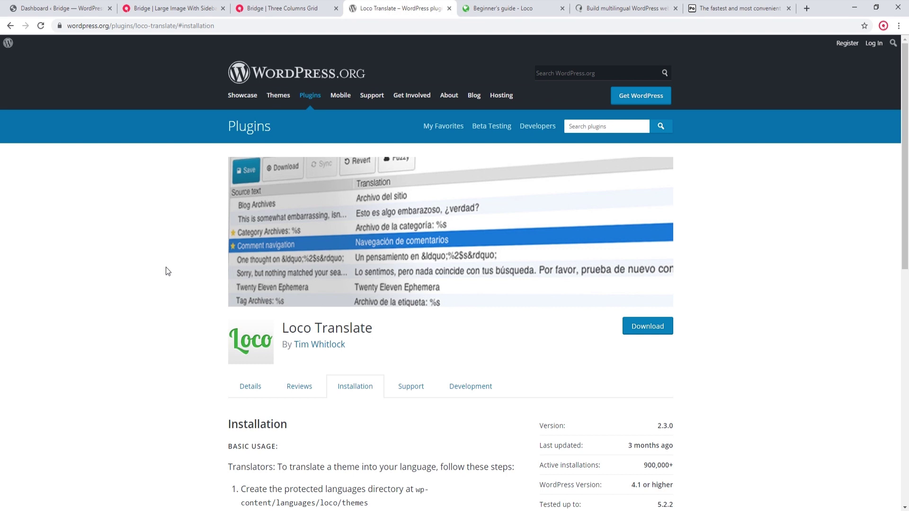
# Step: Review the Loco Translate plugin's installation instructions and its beginner's guide, and return to the Bridge blog page
pyautogui.scroll(-3, 163, 267)
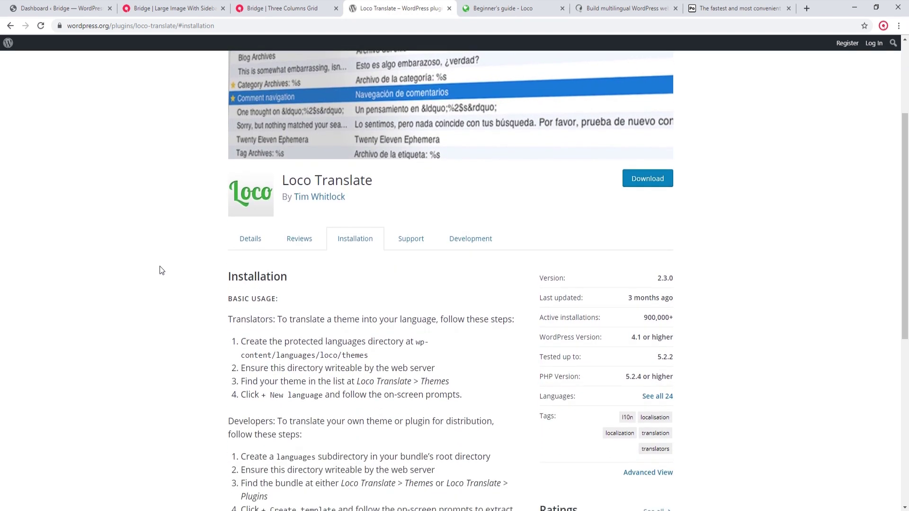
pyautogui.scroll(3, 161, 268)
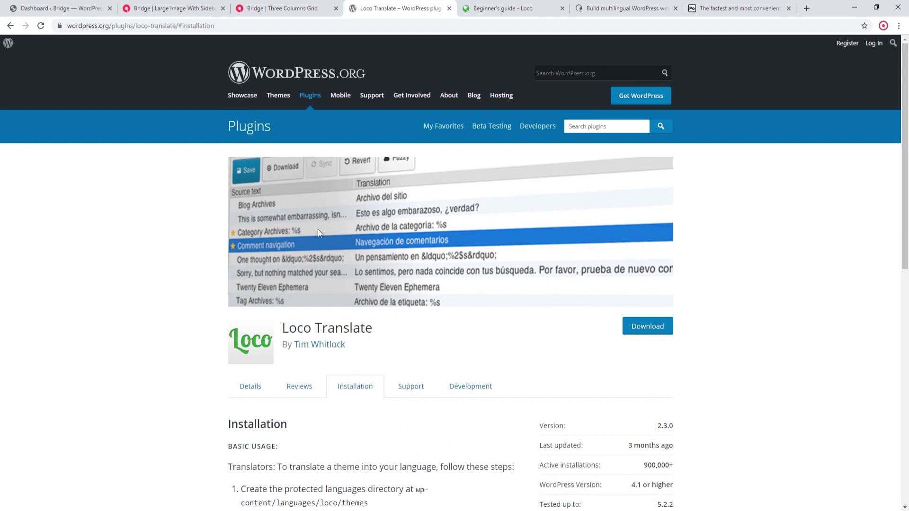
pyautogui.click(481, 8)
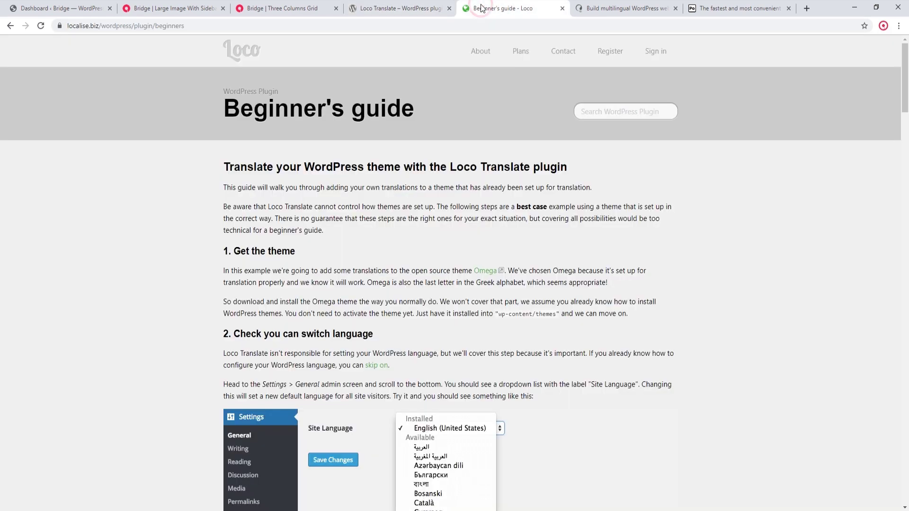
pyautogui.scroll(-3, 719, 258)
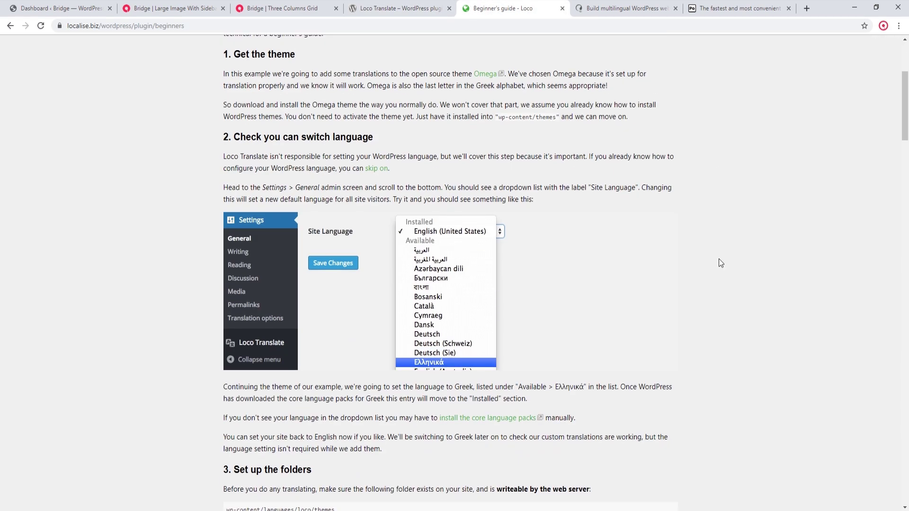
pyautogui.scroll(-5, 717, 258)
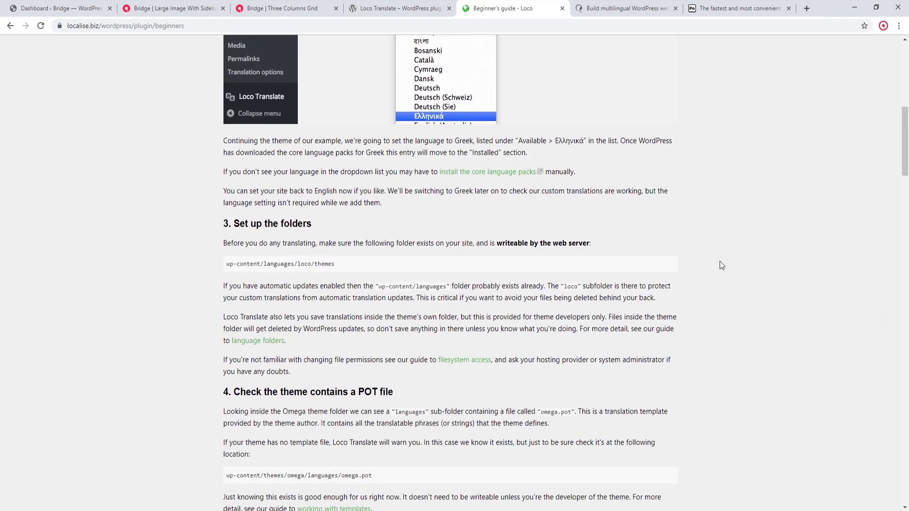
pyautogui.scroll(5, 719, 260)
pyautogui.scroll(4, 719, 264)
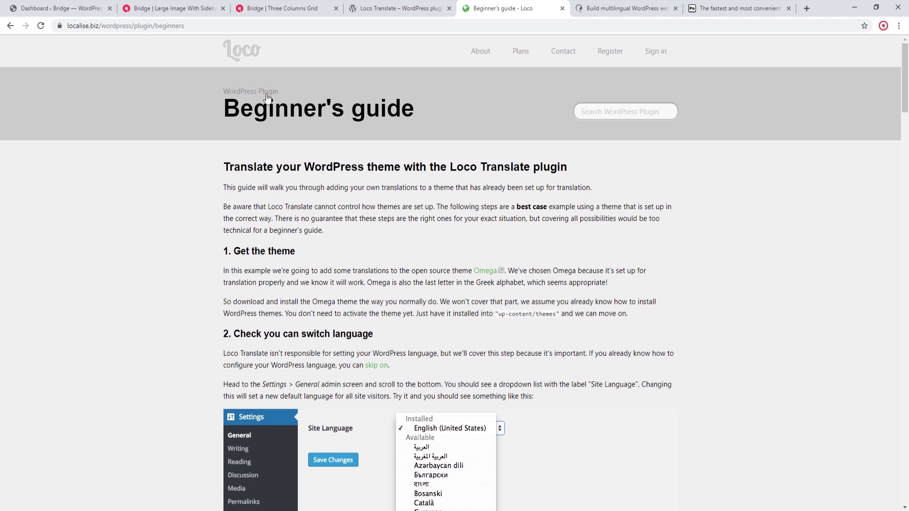
pyautogui.click(159, 6)
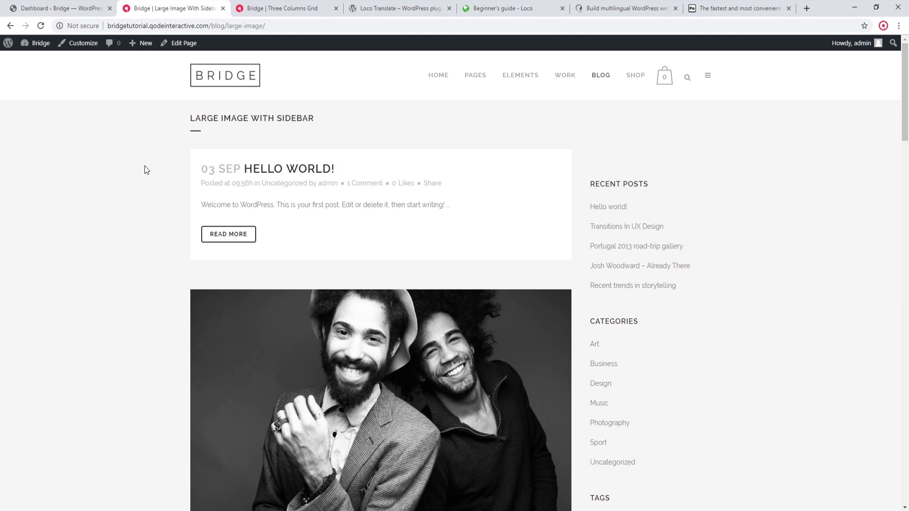
# Step: Look over the WPML guide for multilingual Bridge theme websites and the Poedit home page, and return to the Bridge blog page
pyautogui.click(622, 11)
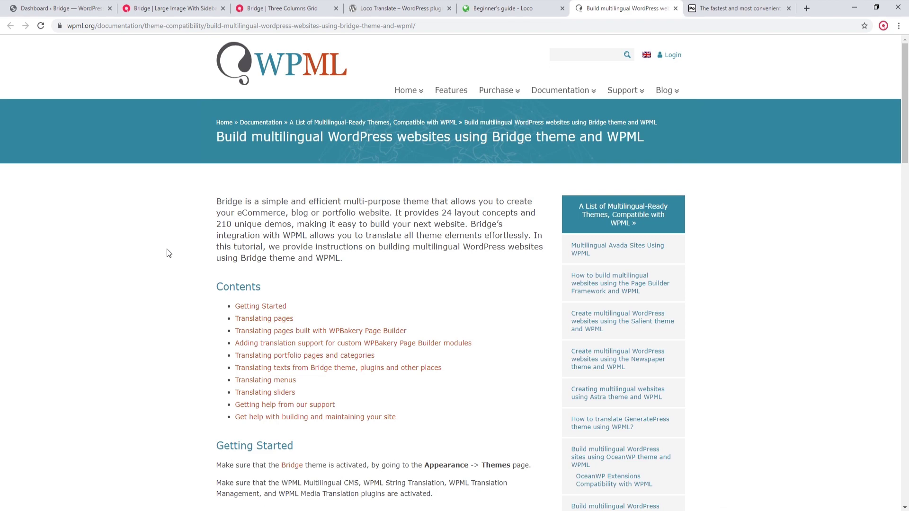
pyautogui.scroll(-7, 166, 253)
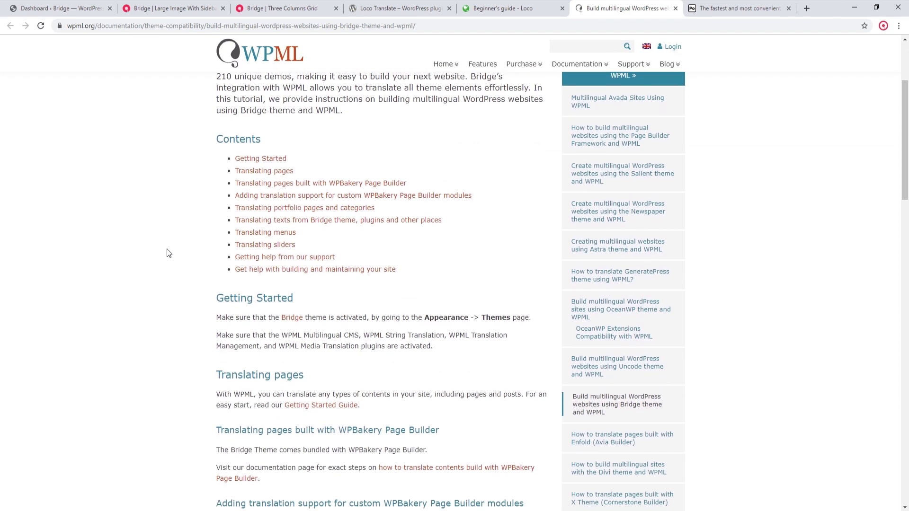
pyautogui.scroll(-4, 166, 253)
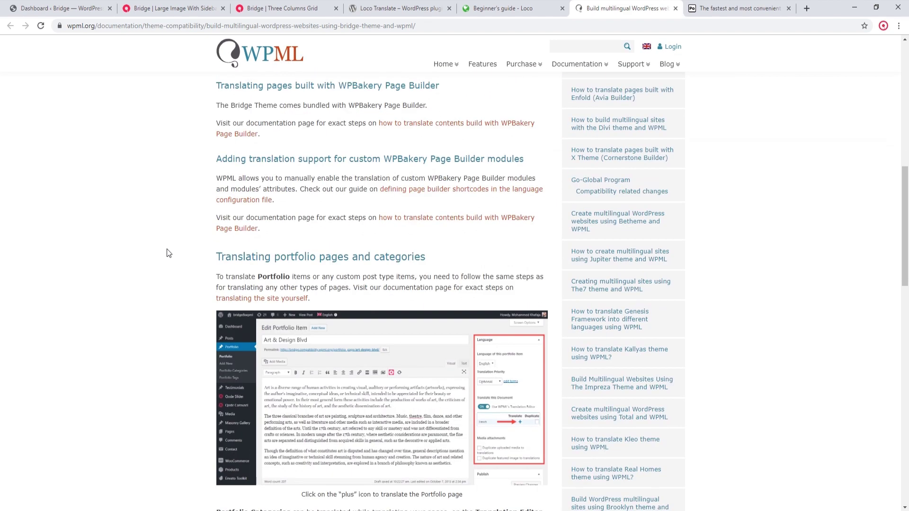
pyautogui.scroll(7, 166, 253)
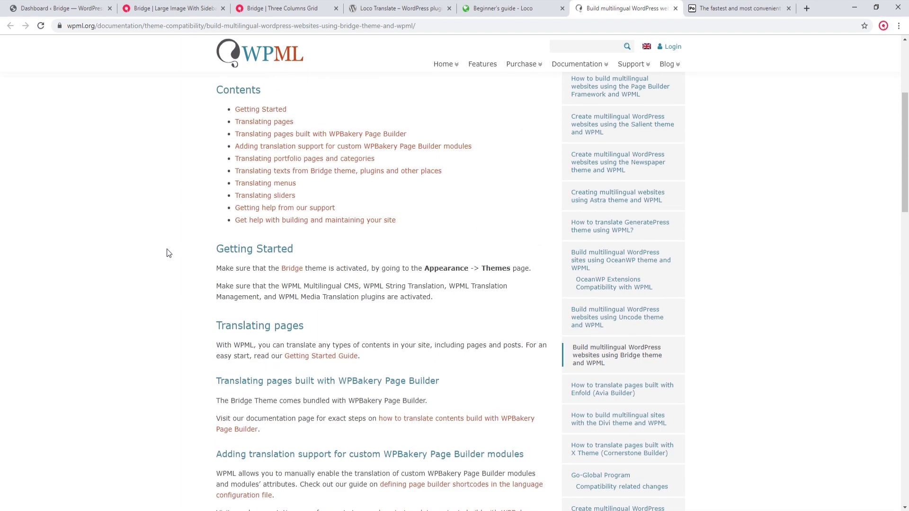
pyautogui.scroll(4, 166, 253)
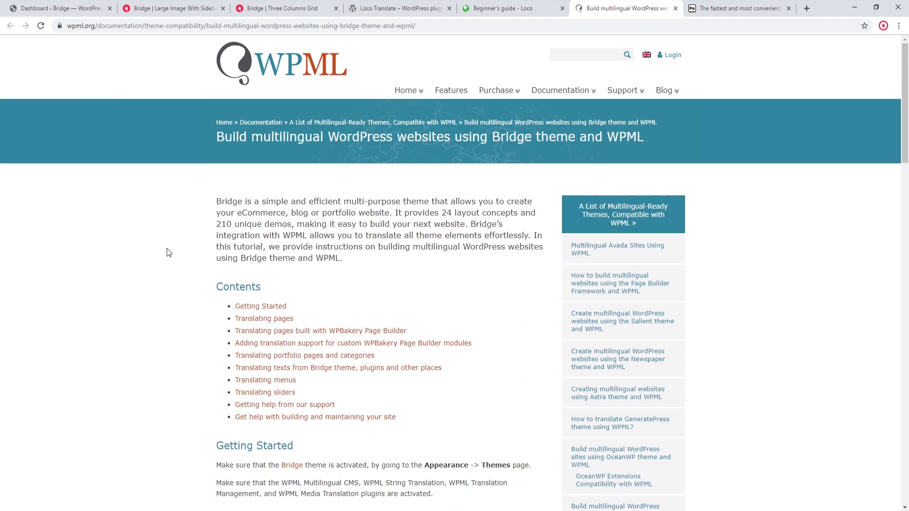
pyautogui.click(190, 3)
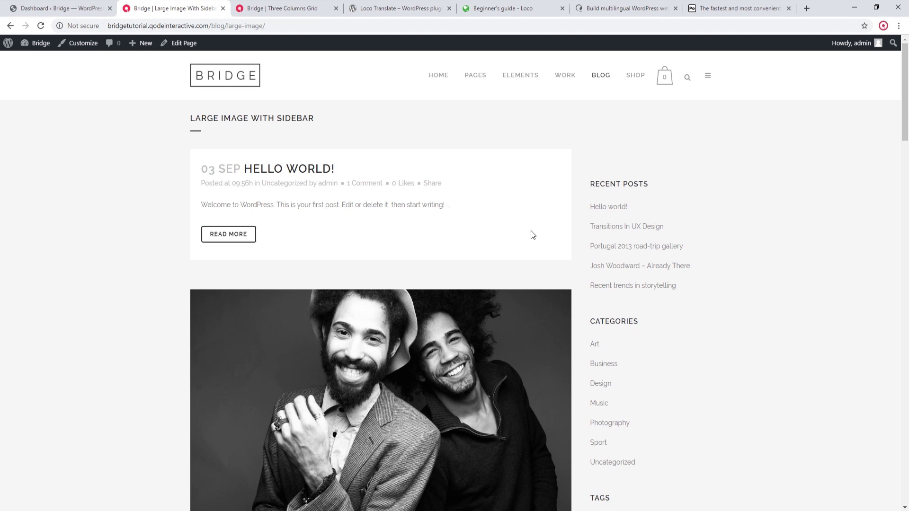
pyautogui.click(728, 8)
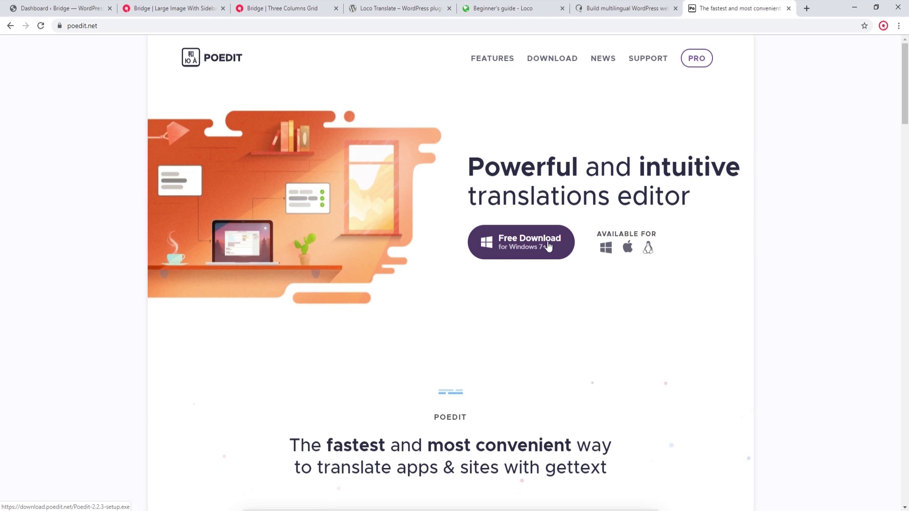
pyautogui.click(188, 9)
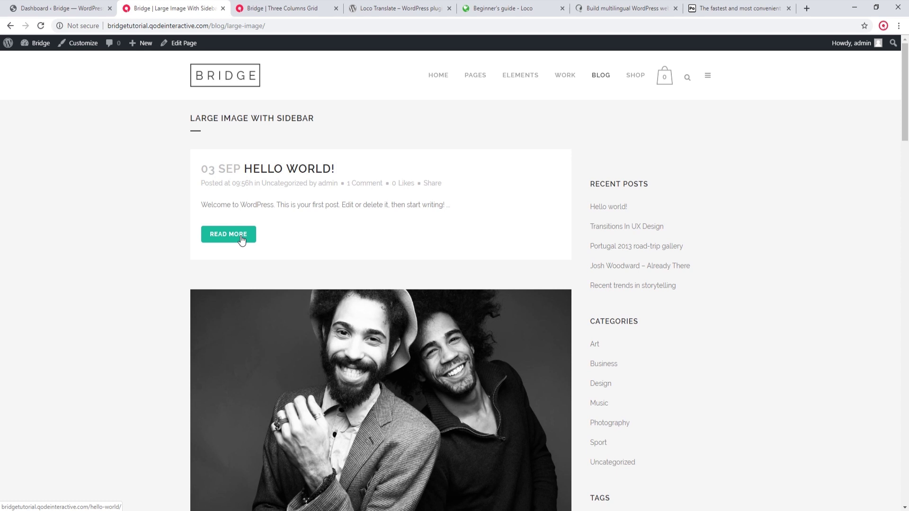
# Step: Set the WordPress site language to Español de México in the general settings, save the changes and dismiss the browser's page translation offer
pyautogui.click(95, 5)
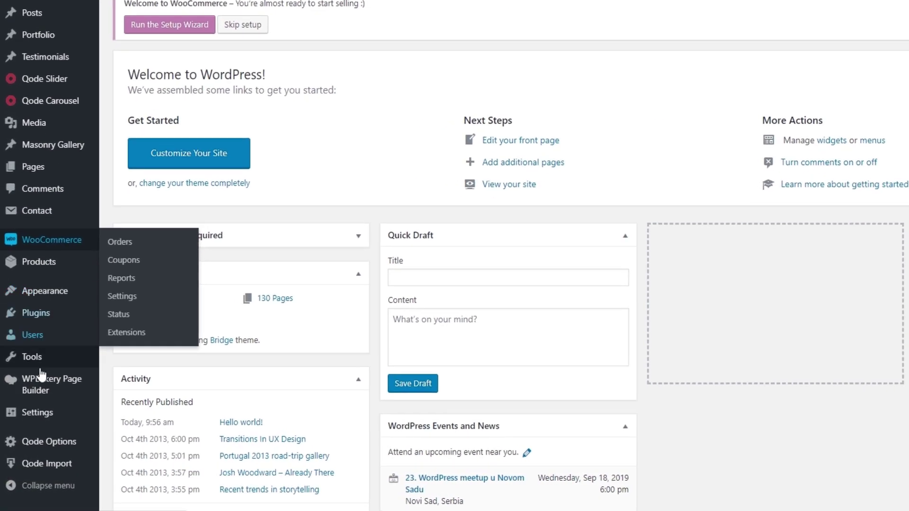
pyautogui.moveTo(47, 415)
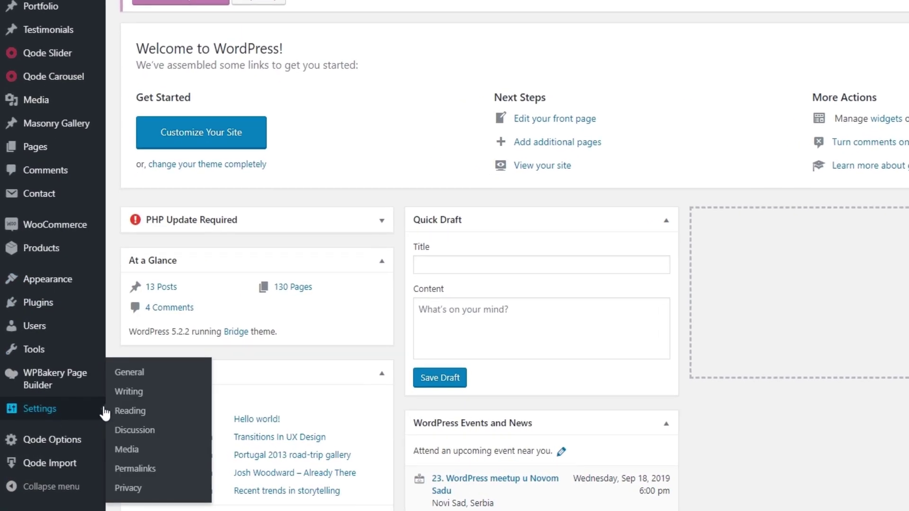
pyautogui.click(122, 379)
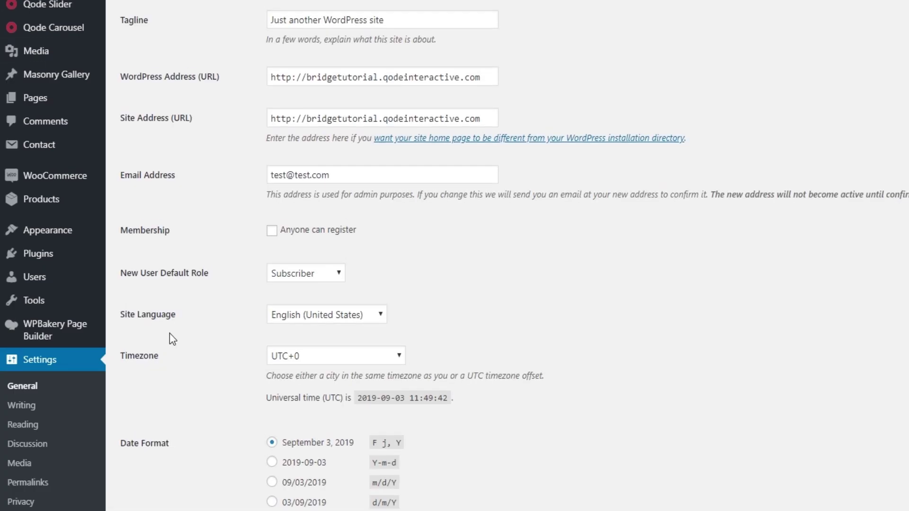
pyautogui.scroll(-2, 502, 227)
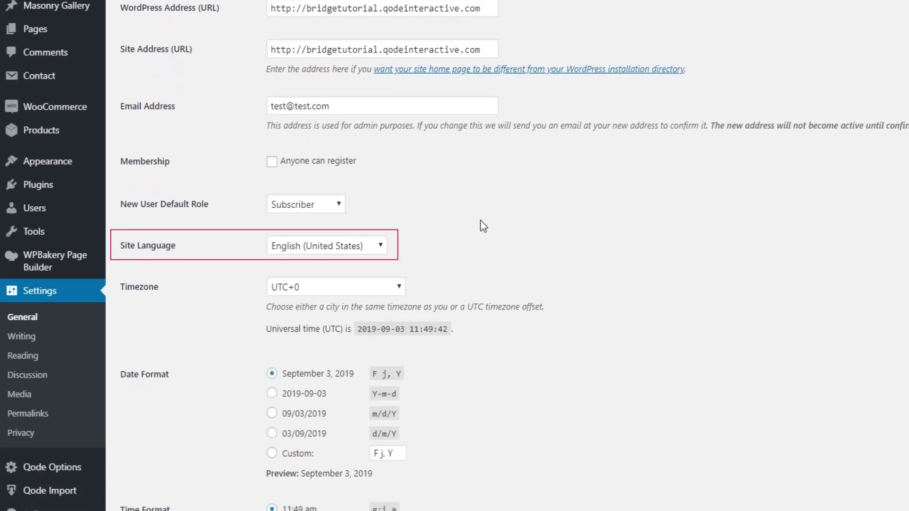
pyautogui.click(361, 246)
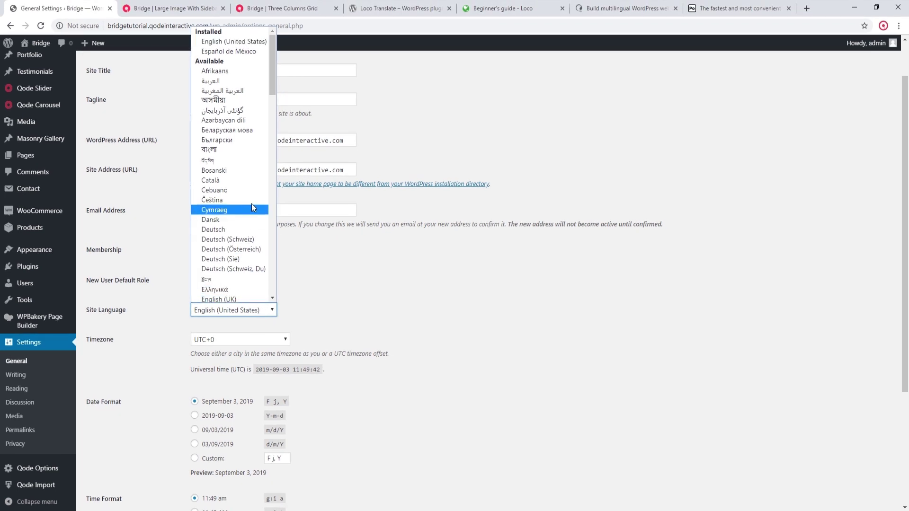
pyautogui.click(232, 52)
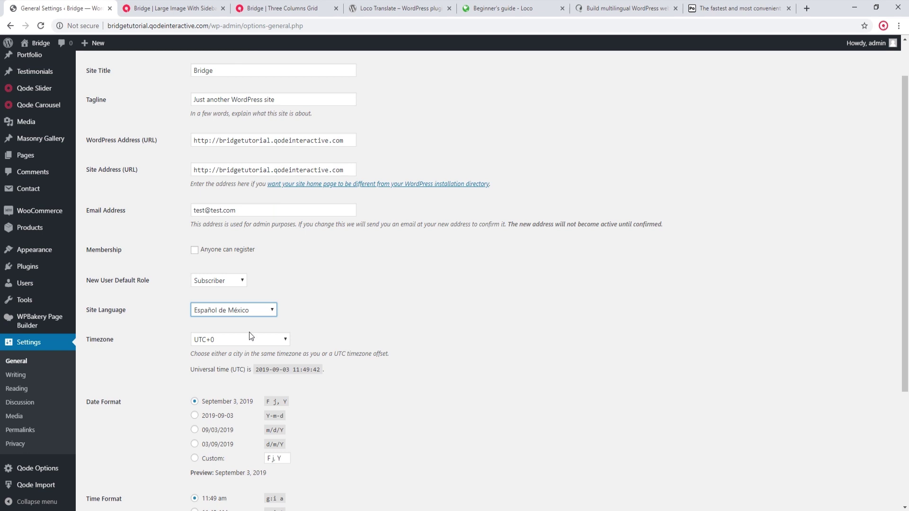
pyautogui.scroll(-3, 243, 328)
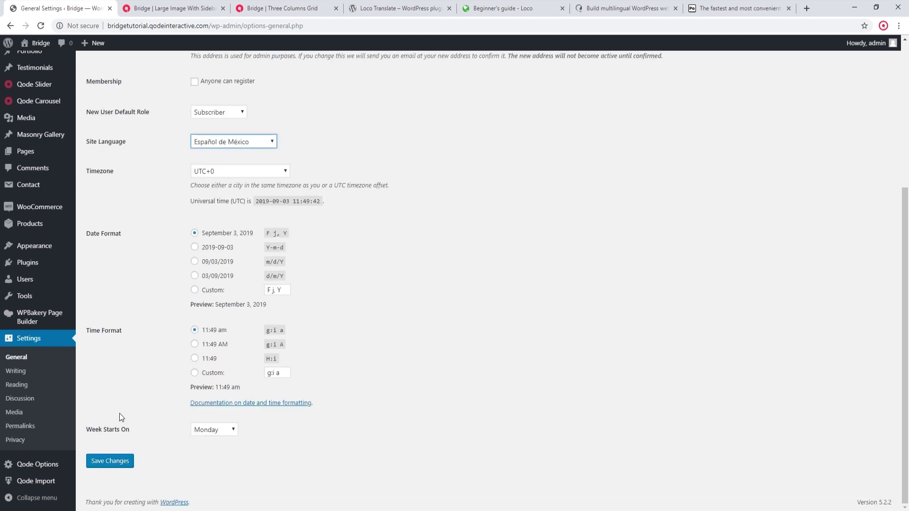
pyautogui.click(122, 463)
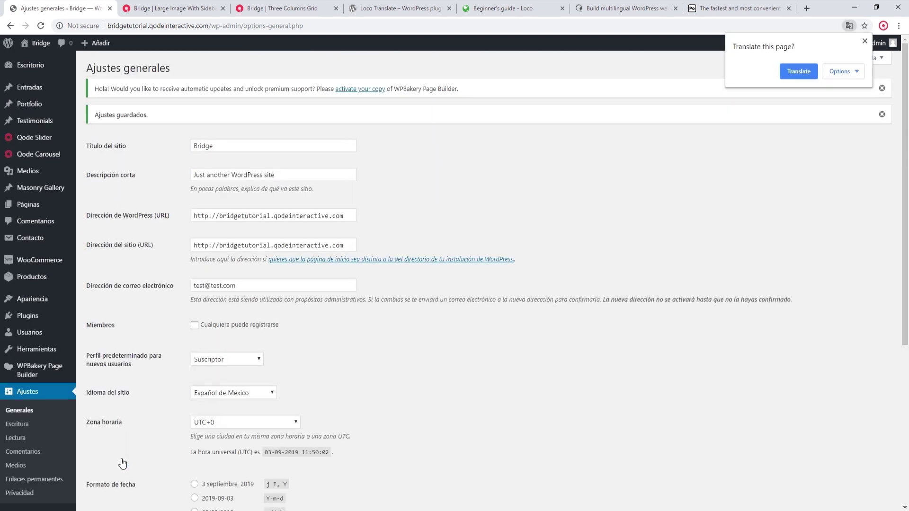
pyautogui.click(864, 41)
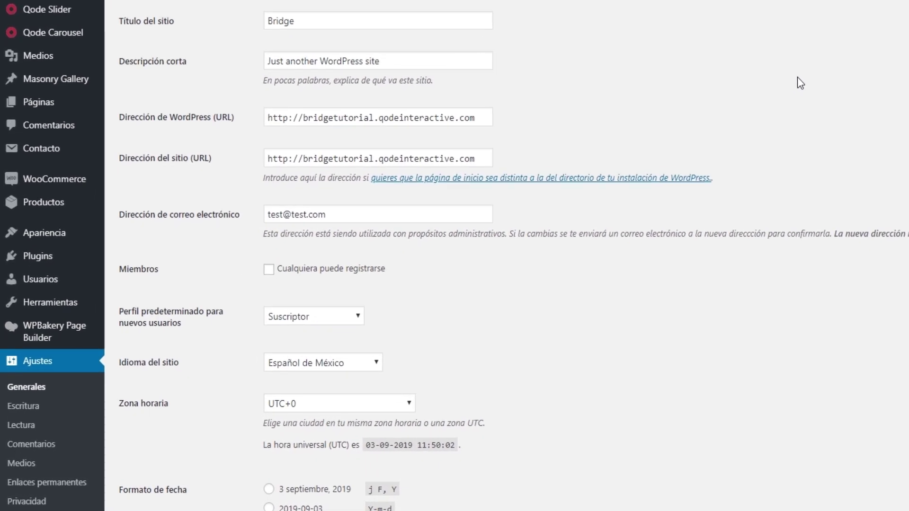
# Step: Reload the Large Image With Sidebar blog page to check how the new site language applies
pyautogui.scroll(-1, 543, 313)
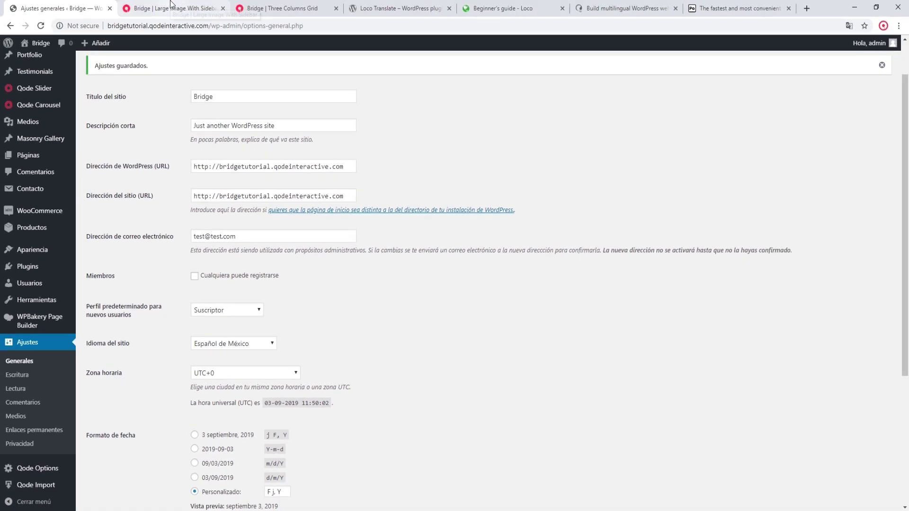
pyautogui.click(170, 6)
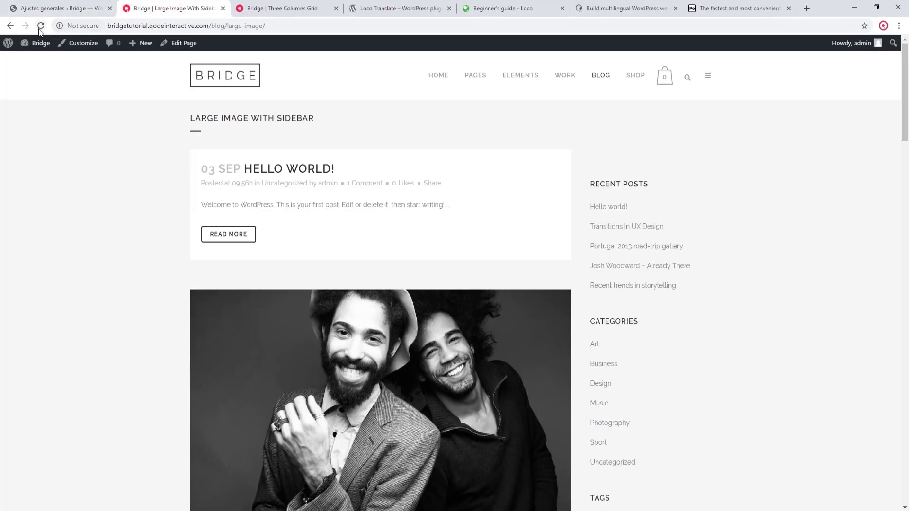
pyautogui.click(40, 26)
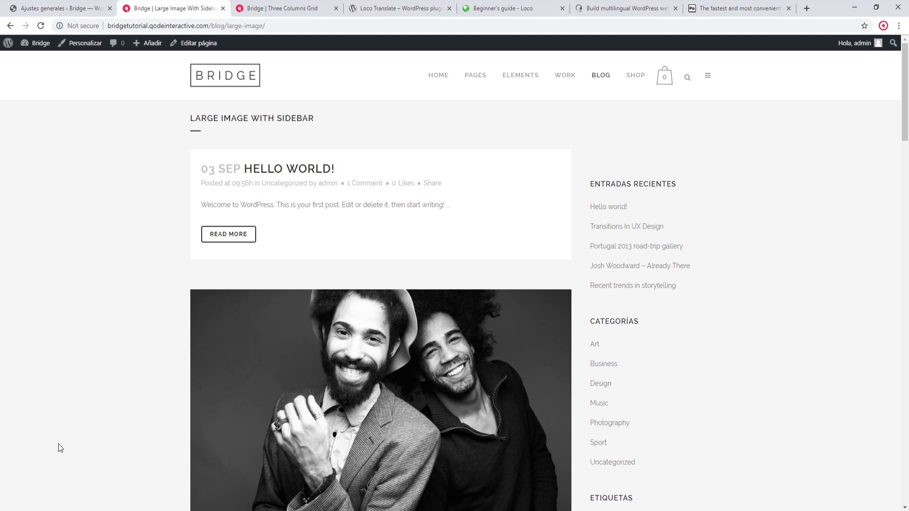
# Step: Launch FileZilla and connect to the website's server
pyautogui.click(33, 507)
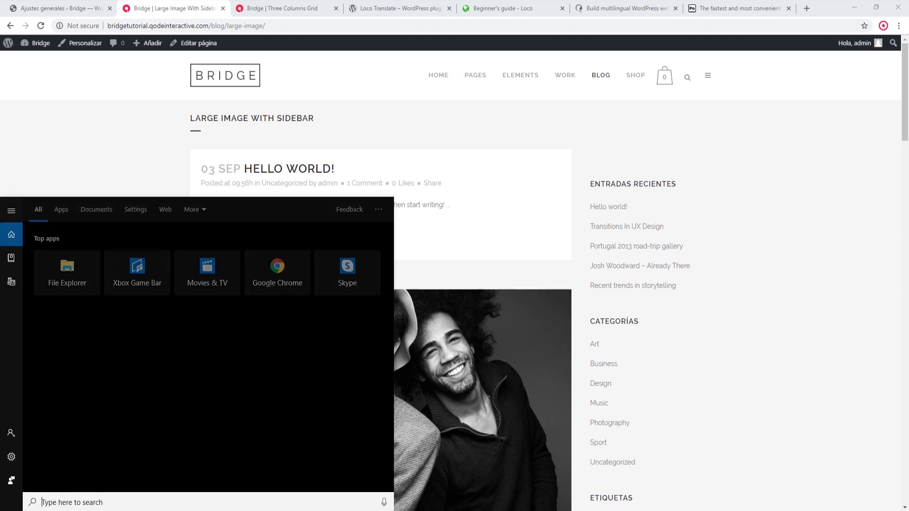
pyautogui.write('file')
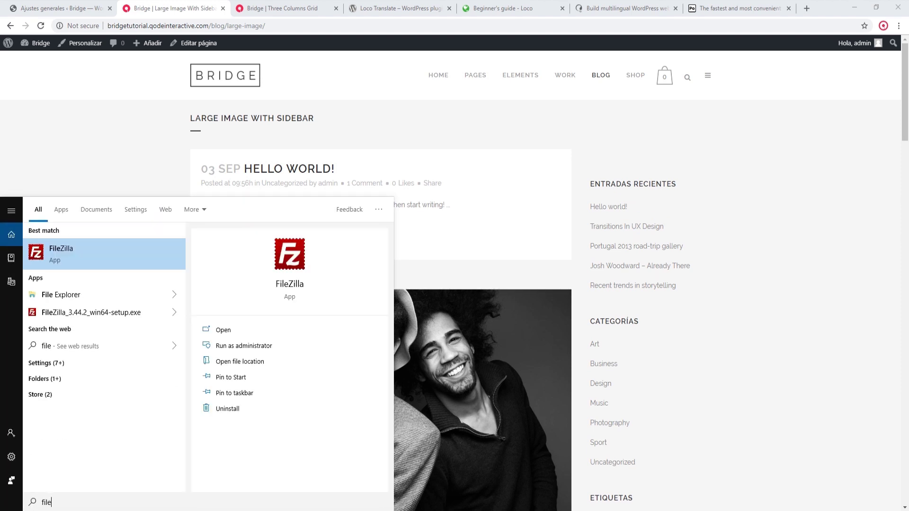
pyautogui.click(105, 260)
pyautogui.click(173, 62)
pyautogui.click(176, 75)
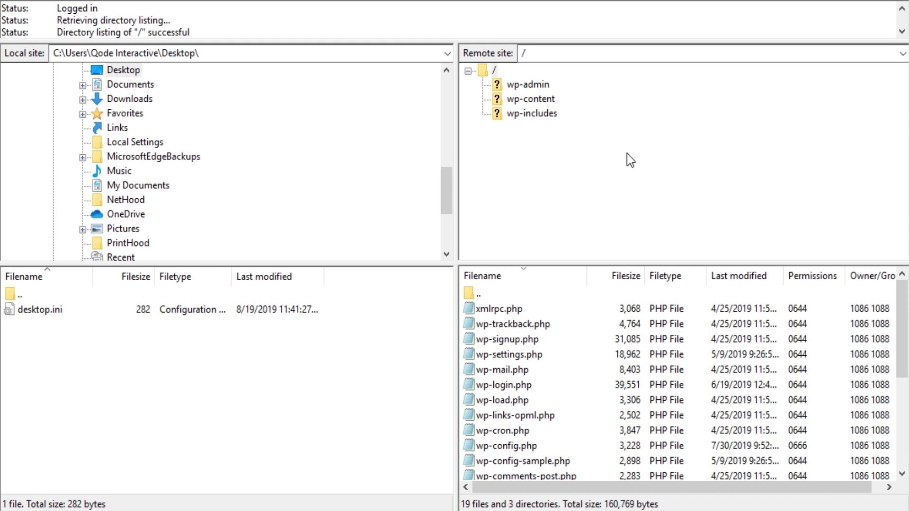
# Step: Open the /wp-content/themes/bridge/languages folder on the remote site
pyautogui.click(529, 99)
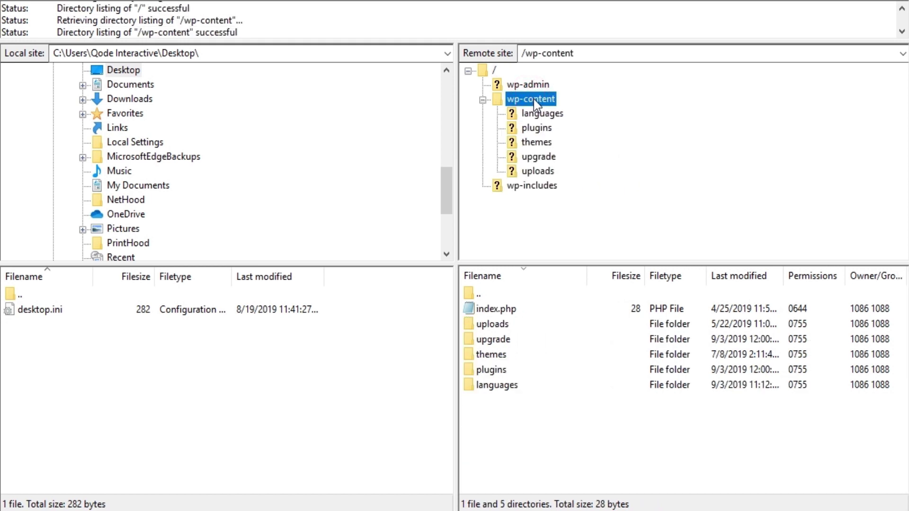
pyautogui.click(540, 143)
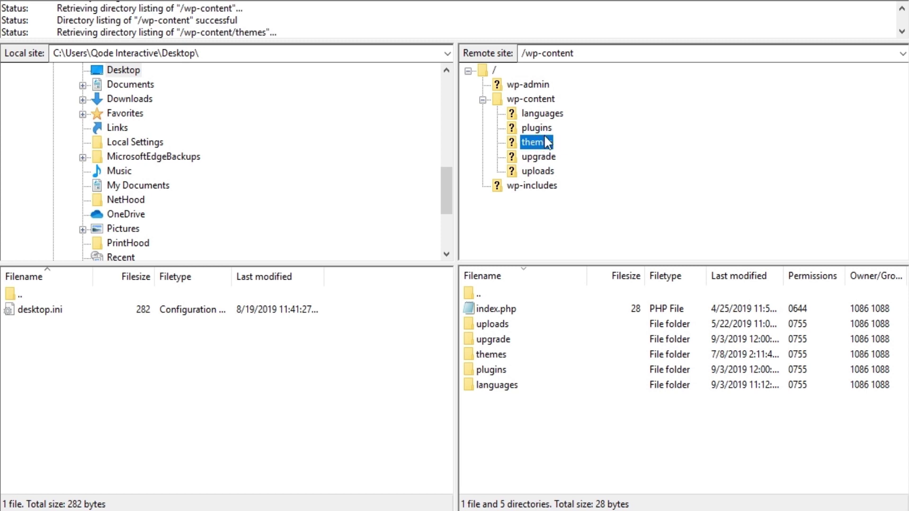
pyautogui.click(555, 159)
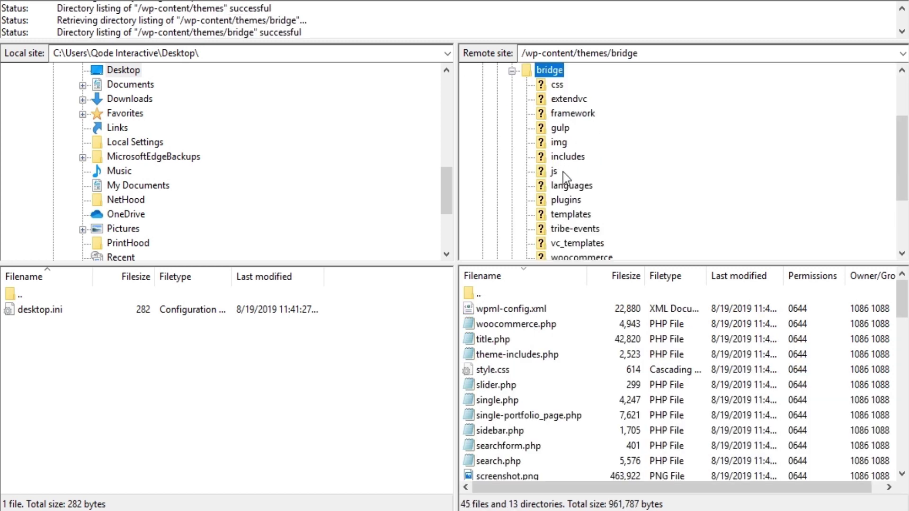
pyautogui.click(579, 188)
pyautogui.click(579, 188)
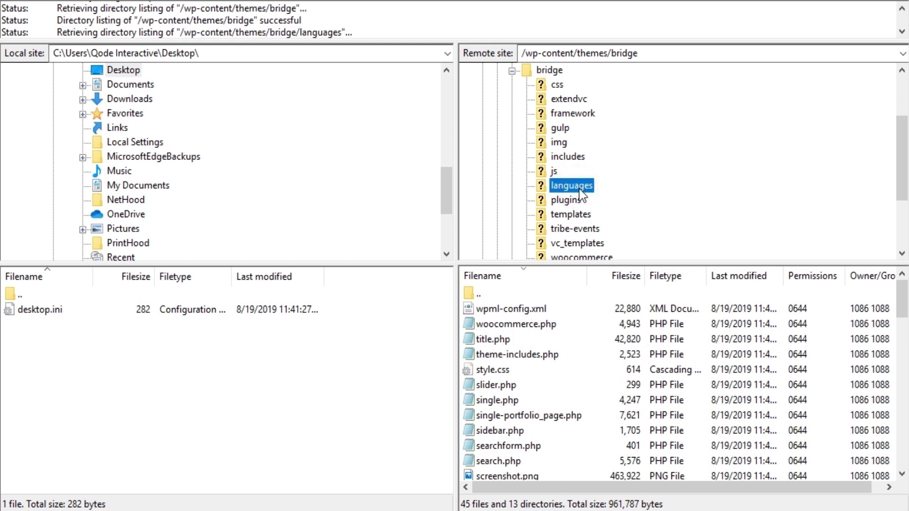
pyautogui.click(578, 400)
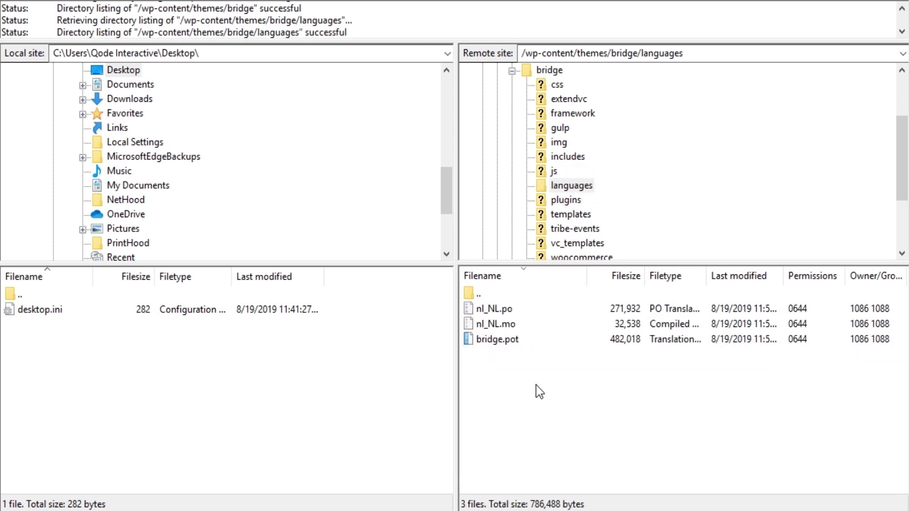
# Step: Delete nl_NL.po and nl_NL.mo from the remote languages folder, keeping bridge.pot
pyautogui.click(518, 339)
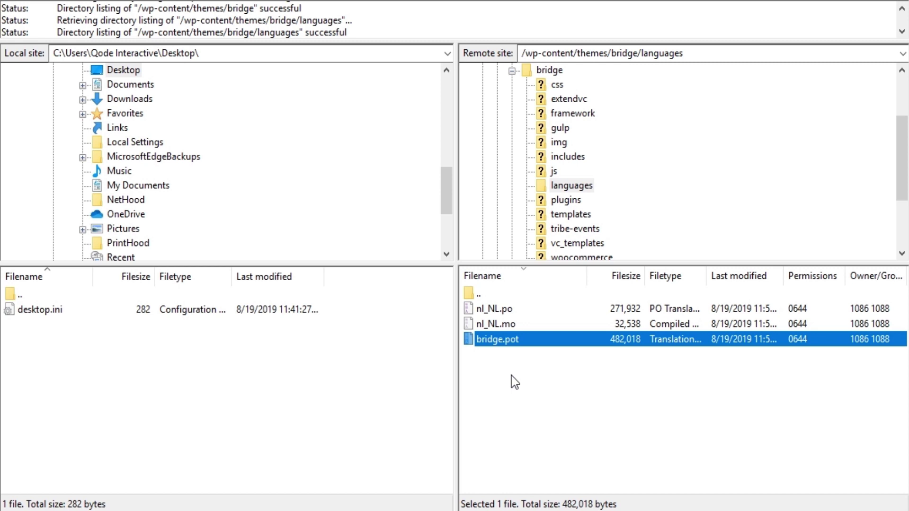
pyautogui.click(512, 309)
pyautogui.click(515, 325)
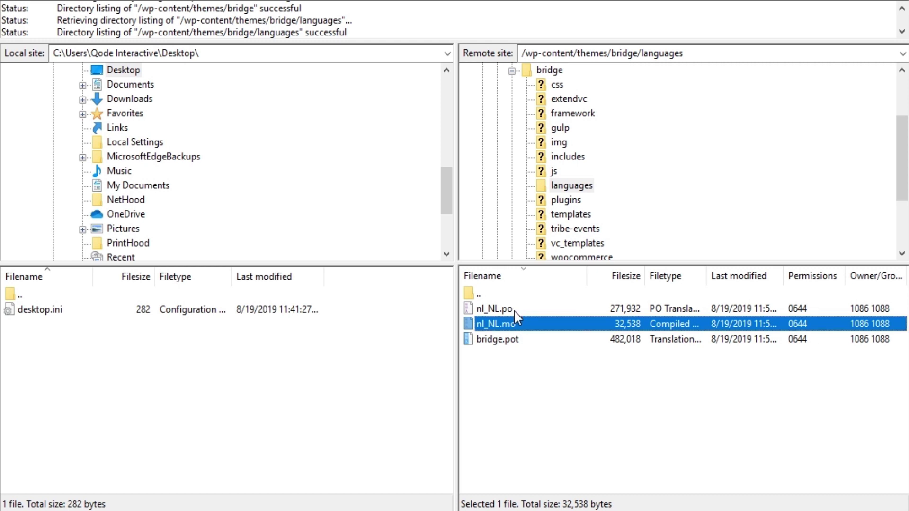
pyautogui.click(507, 309)
pyautogui.press('Delete')
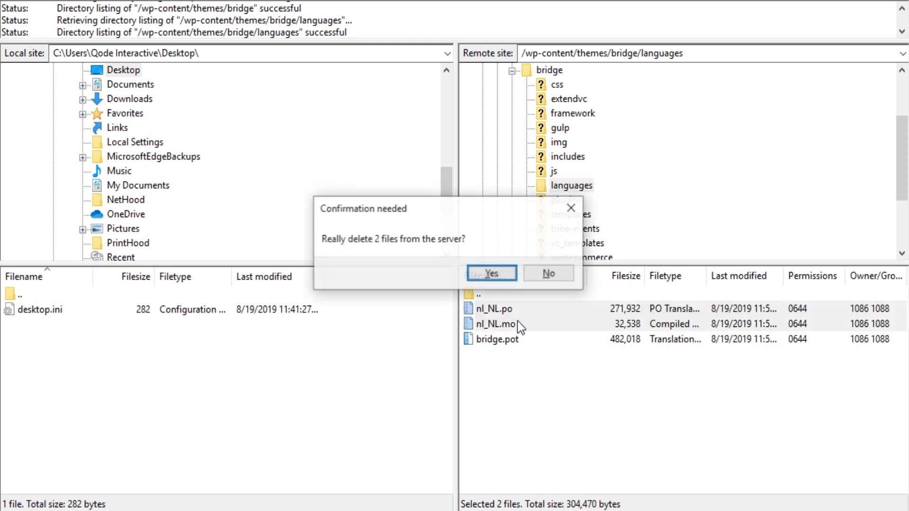
pyautogui.click(491, 273)
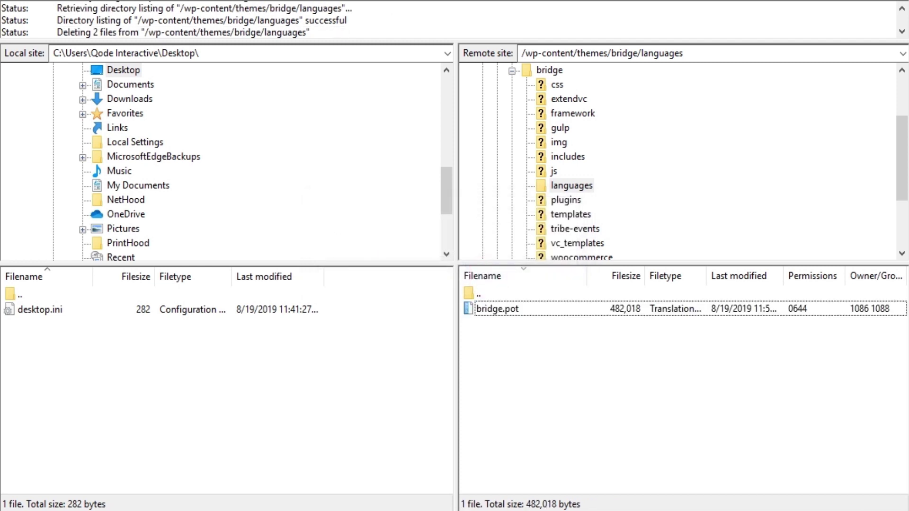
# Step: Create a local folder named "Bridge translations" on the Desktop
pyautogui.click(501, 316)
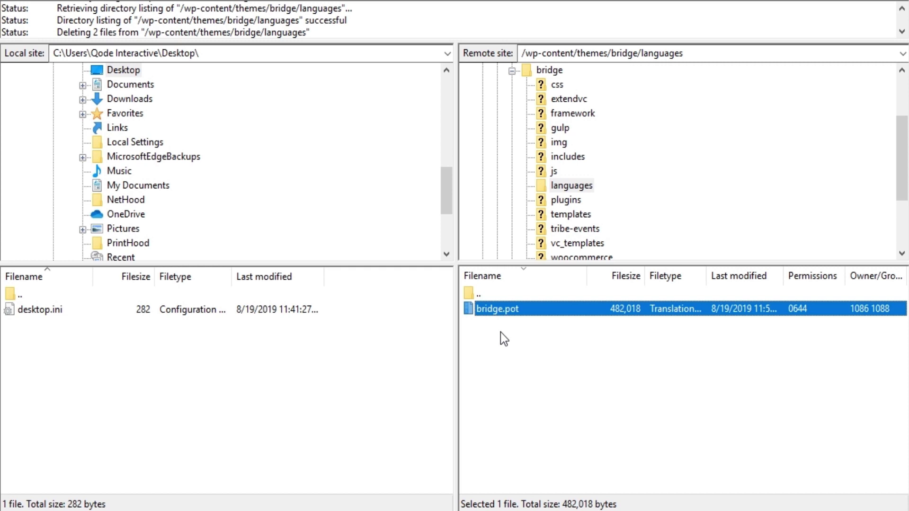
pyautogui.click(65, 362)
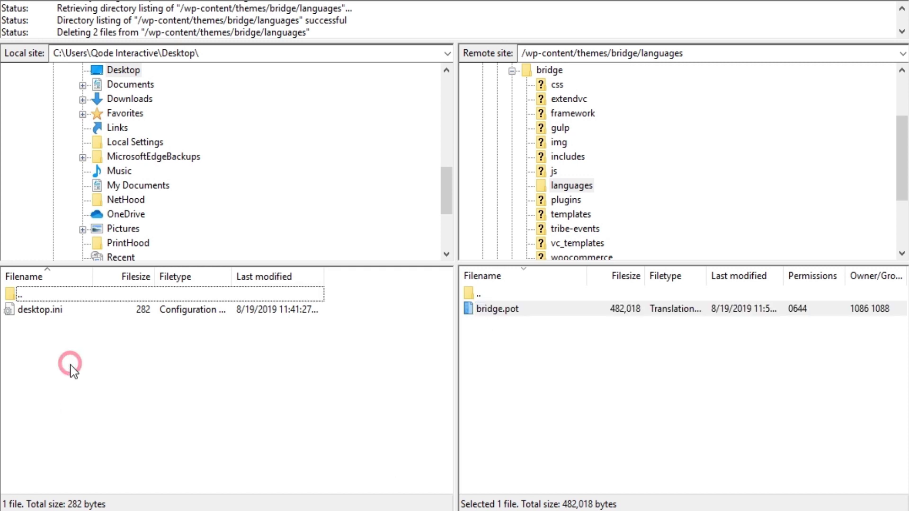
pyautogui.rightClick(65, 359)
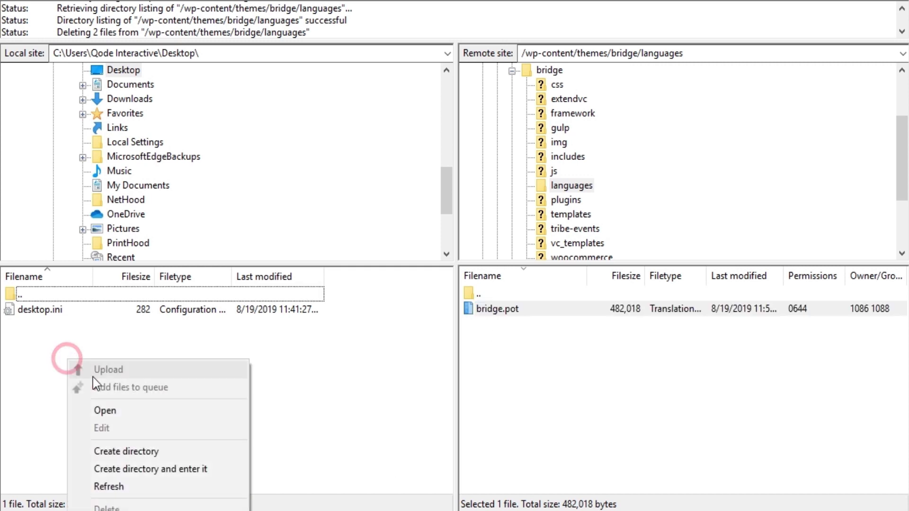
pyautogui.click(123, 448)
pyautogui.write('Bridg')
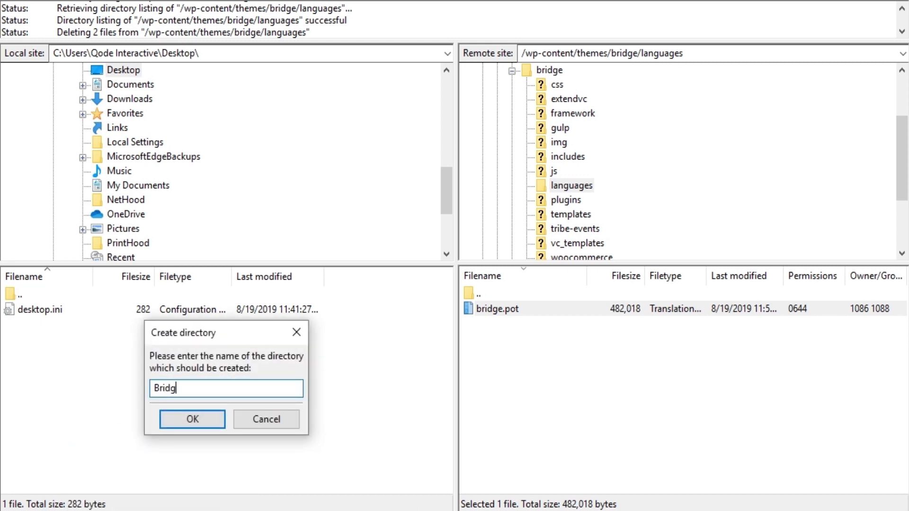
pyautogui.write('e translations')
pyautogui.click(205, 421)
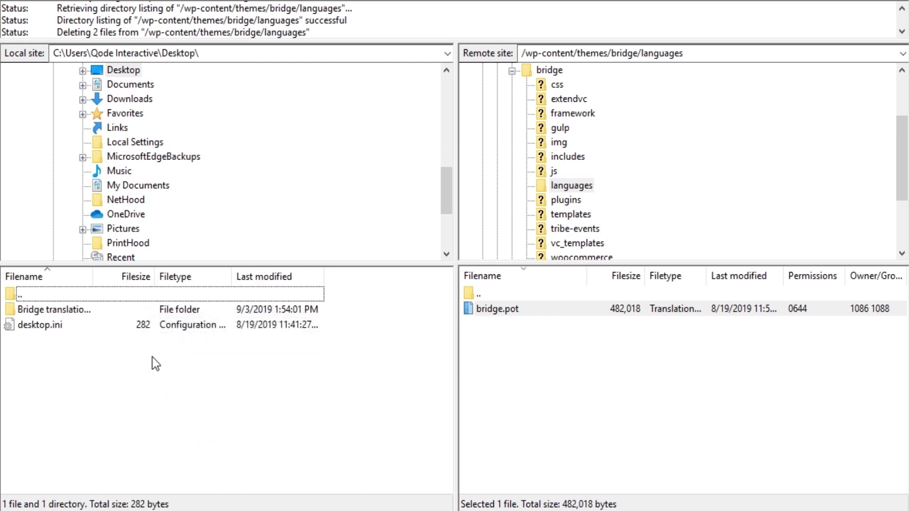
# Step: Download bridge.pot from the server's languages folder into the local Bridge translations folder
pyautogui.doubleClick(68, 309)
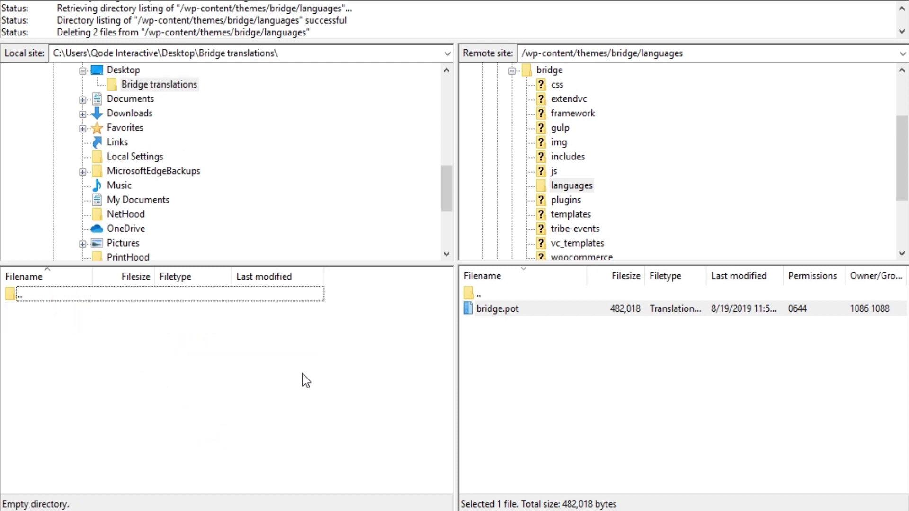
pyautogui.rightClick(516, 310)
pyautogui.click(558, 321)
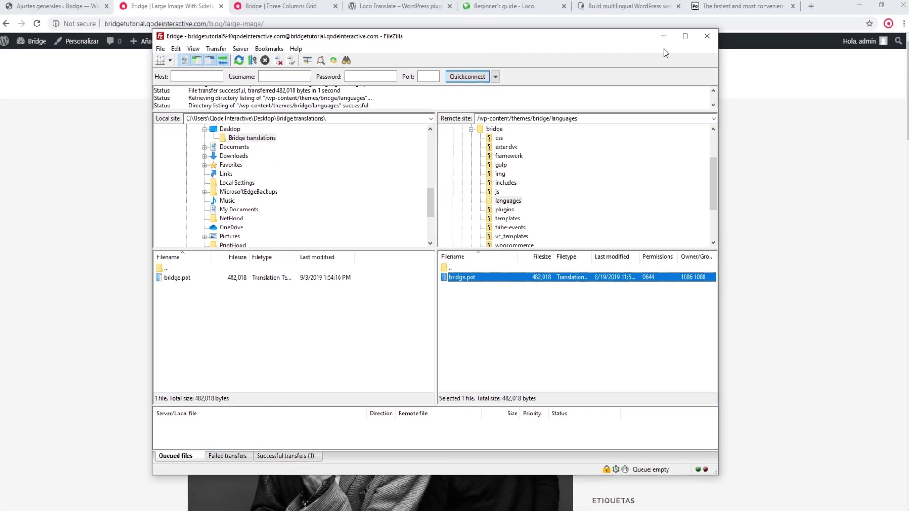
# Step: Minimize FileZilla and the browser, and open bridge.pot from the desktop's Bridge translations folder in Poedit
pyautogui.click(663, 37)
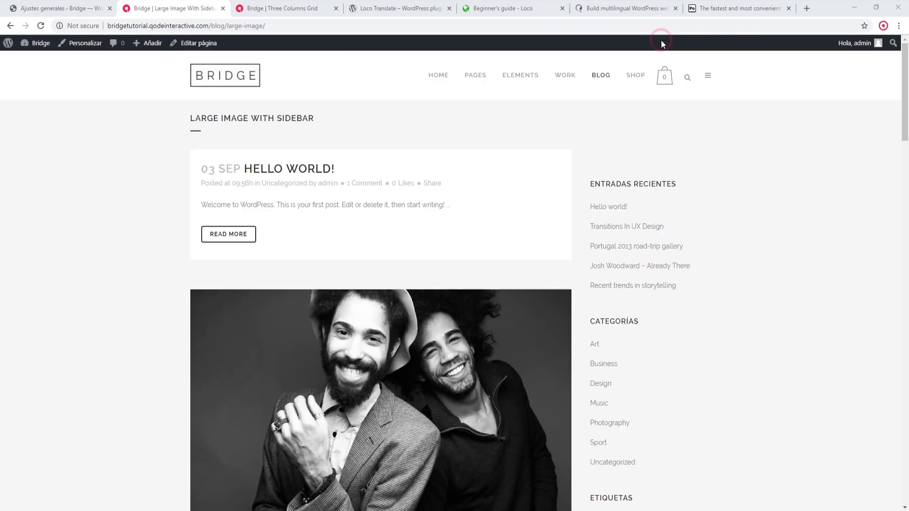
pyautogui.click(852, 7)
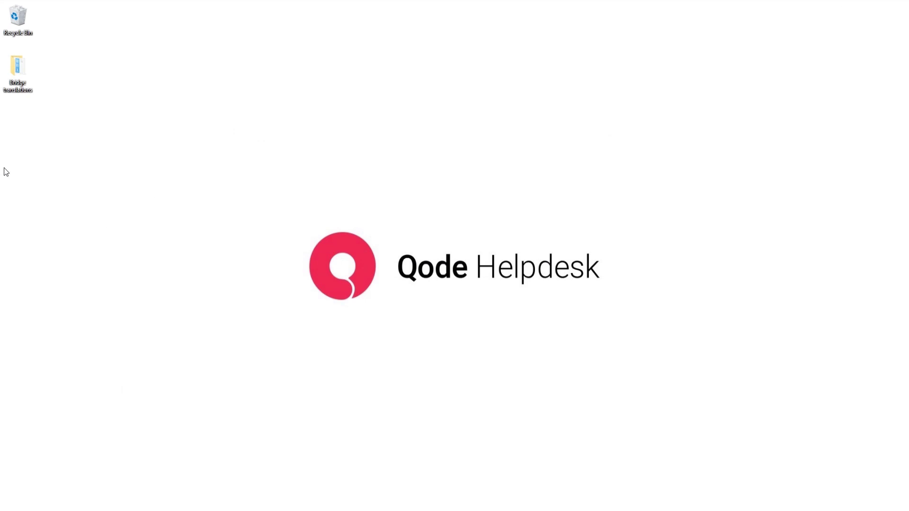
pyautogui.doubleClick(19, 72)
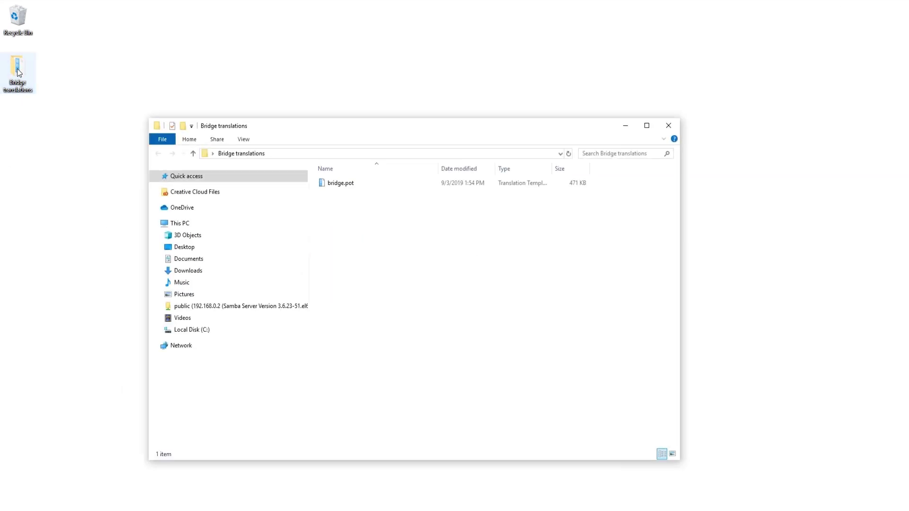
pyautogui.click(346, 183)
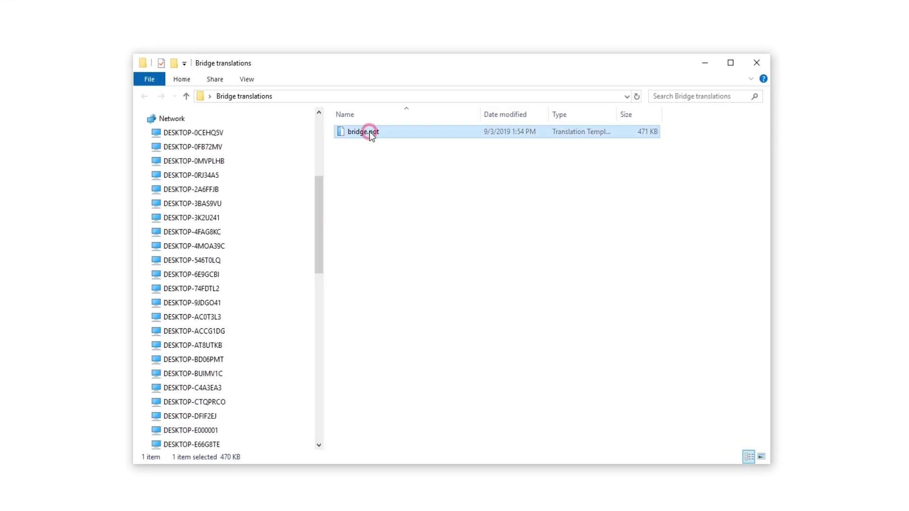
pyautogui.doubleClick(385, 132)
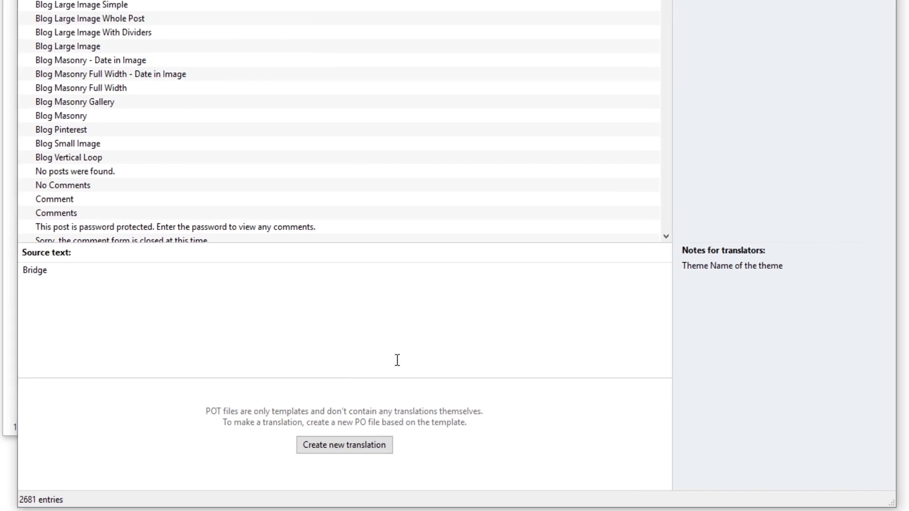
# Step: Create a new translation from the POT template with Spanish (Mexico) as its language
pyautogui.click(362, 447)
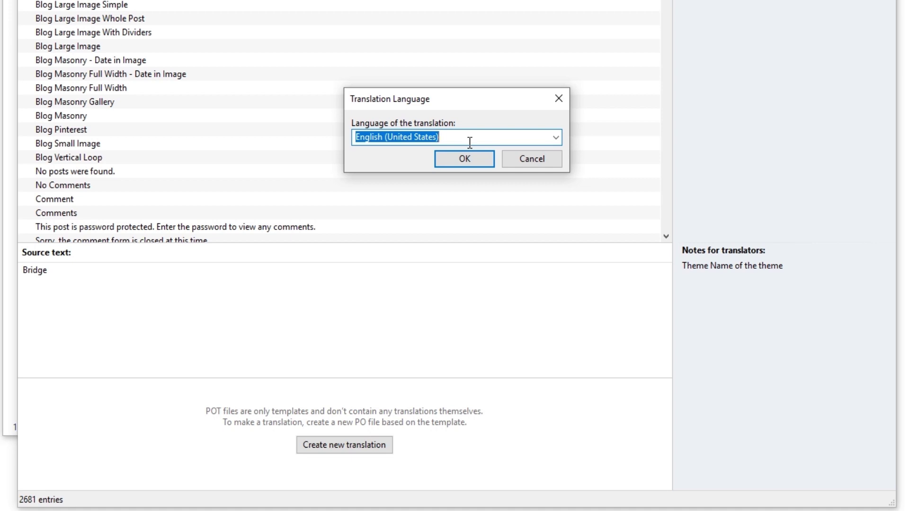
pyautogui.click(558, 138)
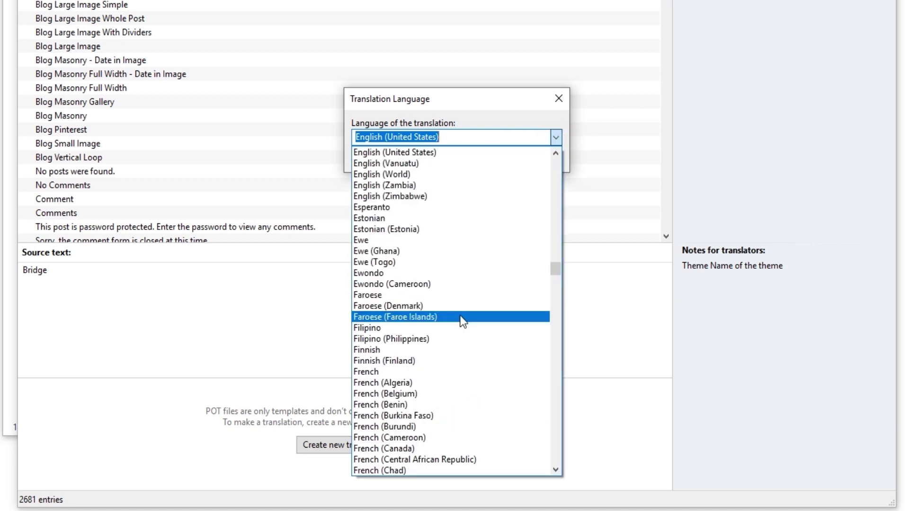
pyautogui.scroll(-15, 473, 316)
pyautogui.scroll(-20, 473, 313)
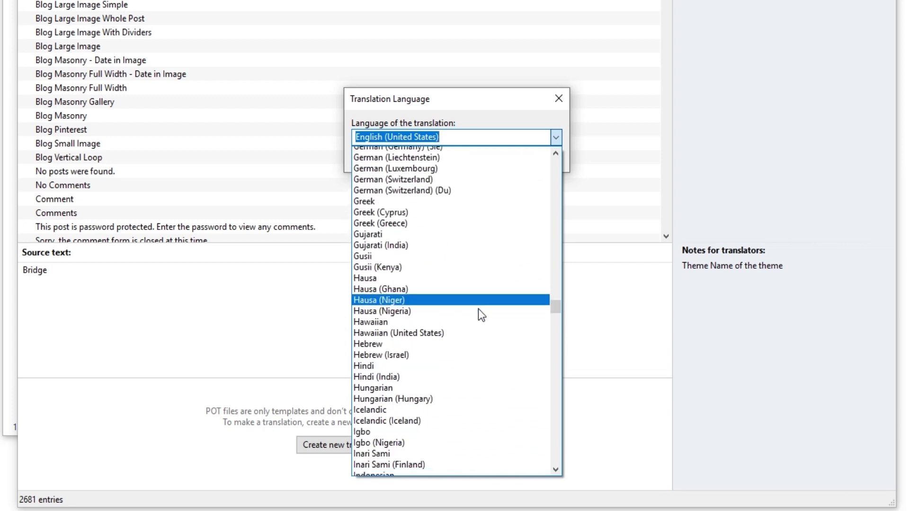
pyautogui.scroll(-20, 482, 309)
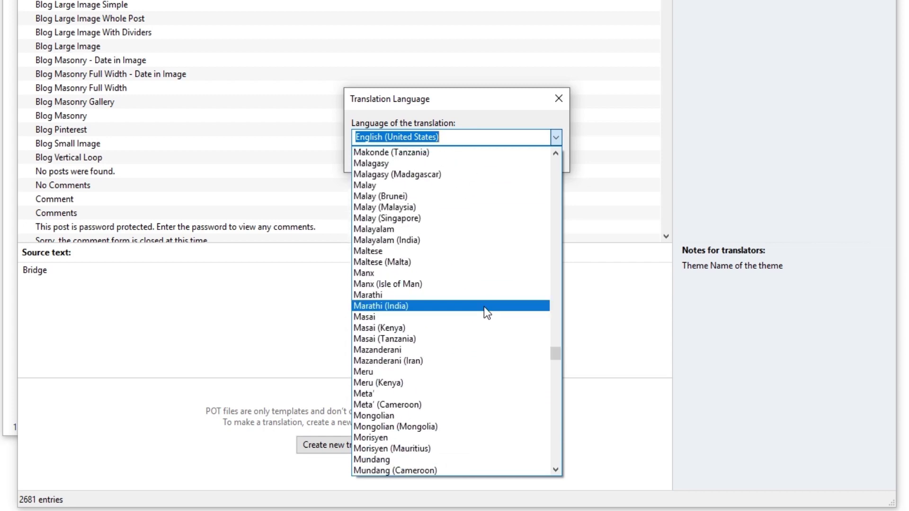
pyautogui.scroll(-20, 484, 306)
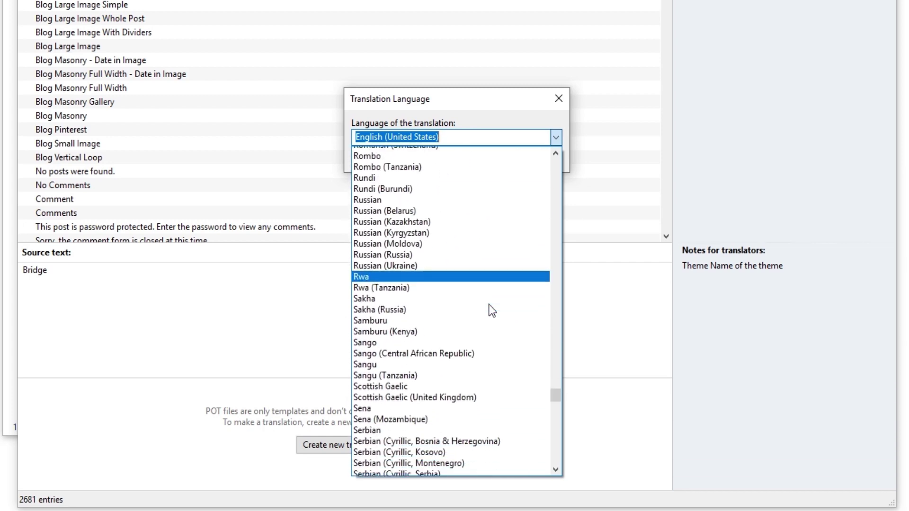
pyautogui.scroll(-8, 491, 304)
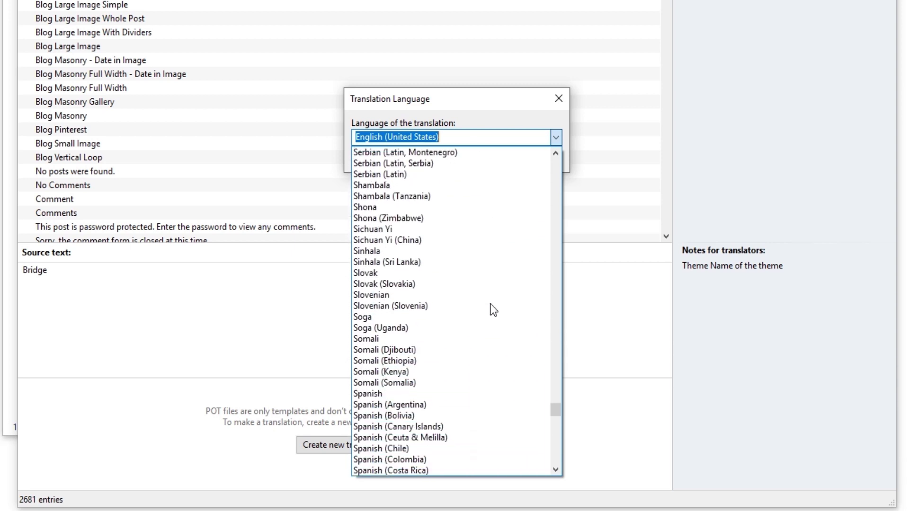
pyautogui.scroll(-5, 490, 310)
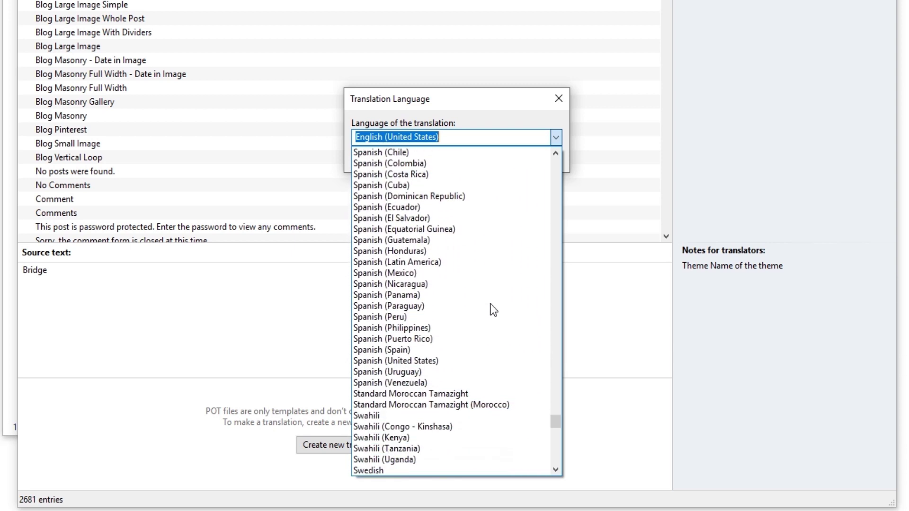
pyautogui.click(393, 274)
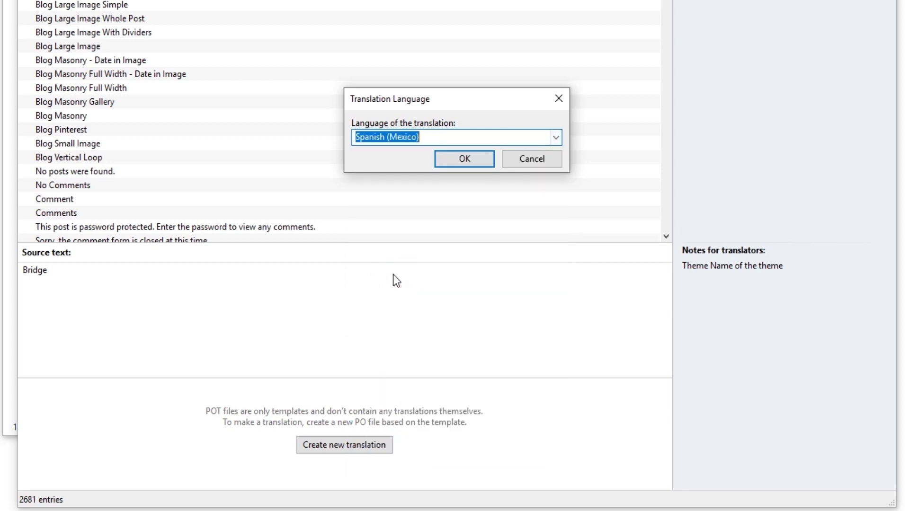
pyautogui.click(472, 161)
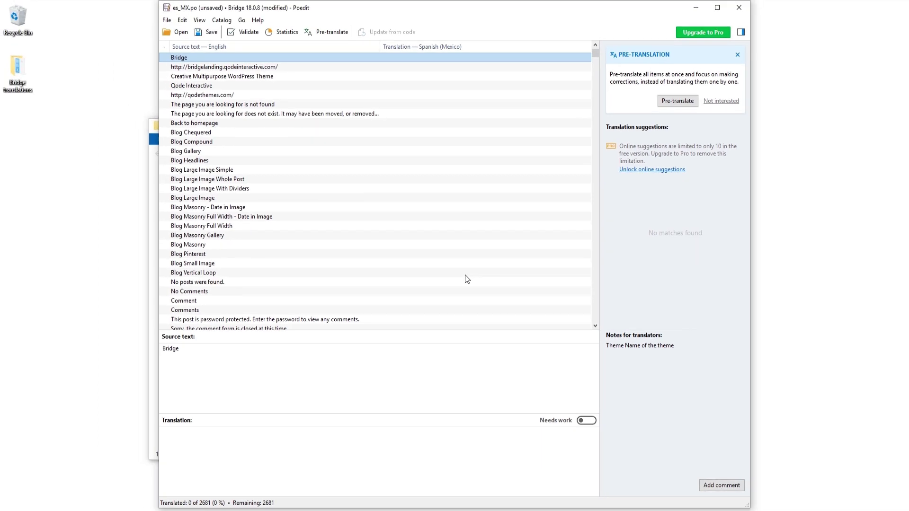
# Step: Find the "read more" string in the catalog and close the search
pyautogui.moveTo(595, 53)
pyautogui.mouseDown()
pyautogui.moveTo(602, 67)
pyautogui.moveTo(600, 47)
pyautogui.mouseUp()
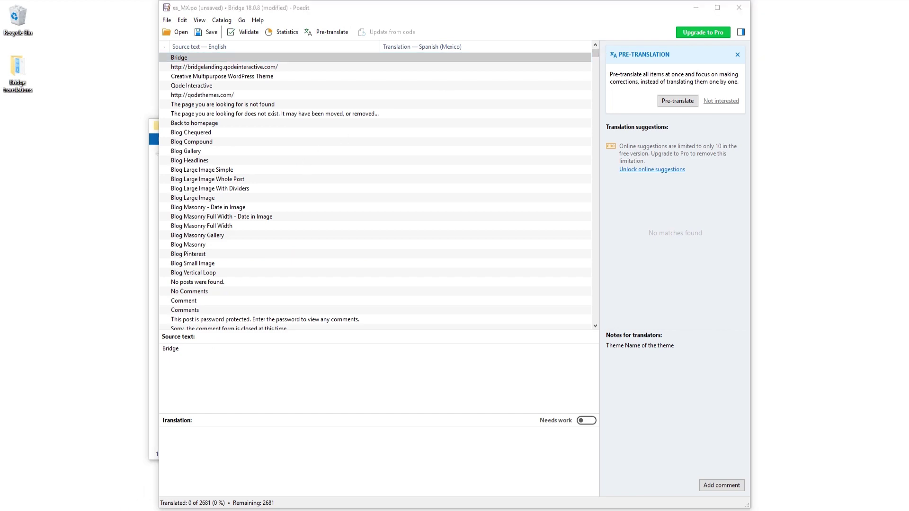
pyautogui.click(90, 496)
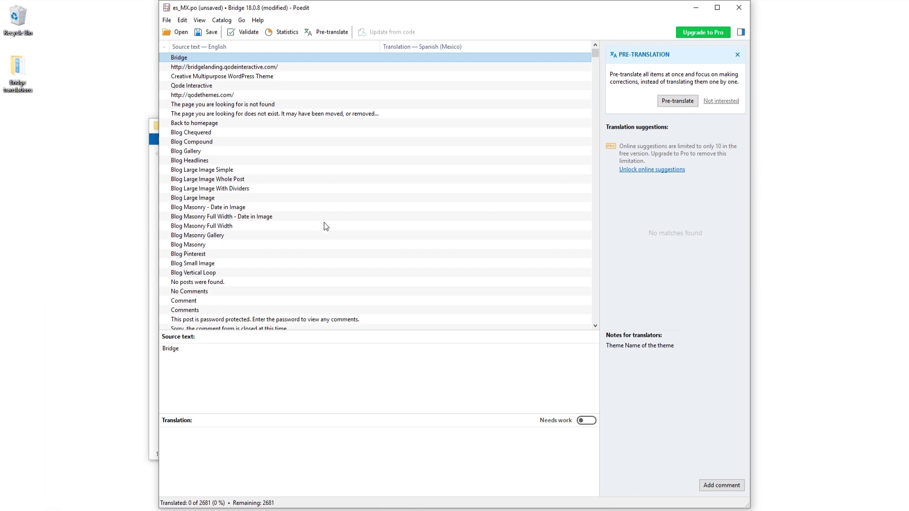
pyautogui.hotkey('ctrl', 'f')
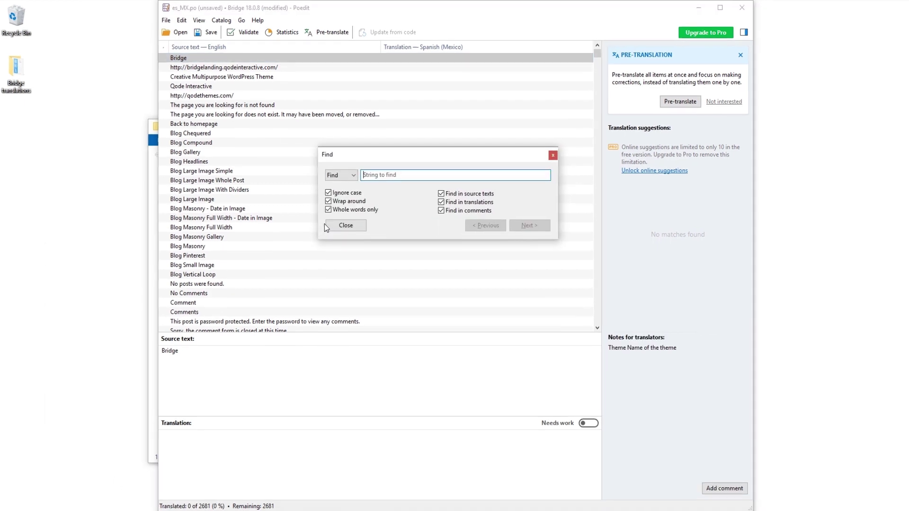
pyautogui.write('r')
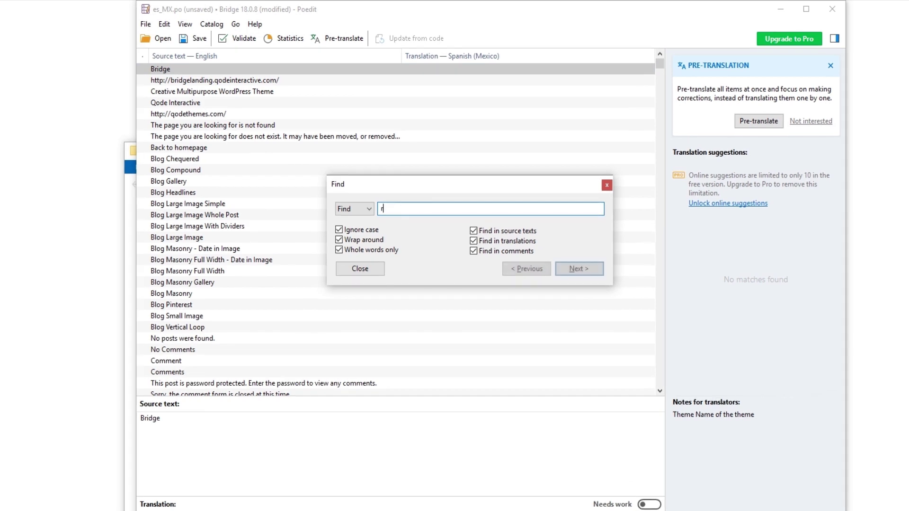
pyautogui.write('ead more')
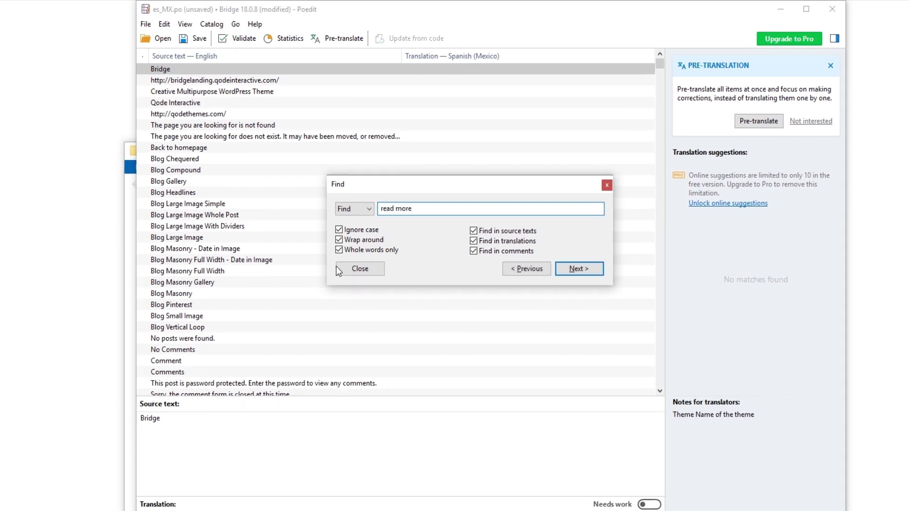
pyautogui.click(595, 269)
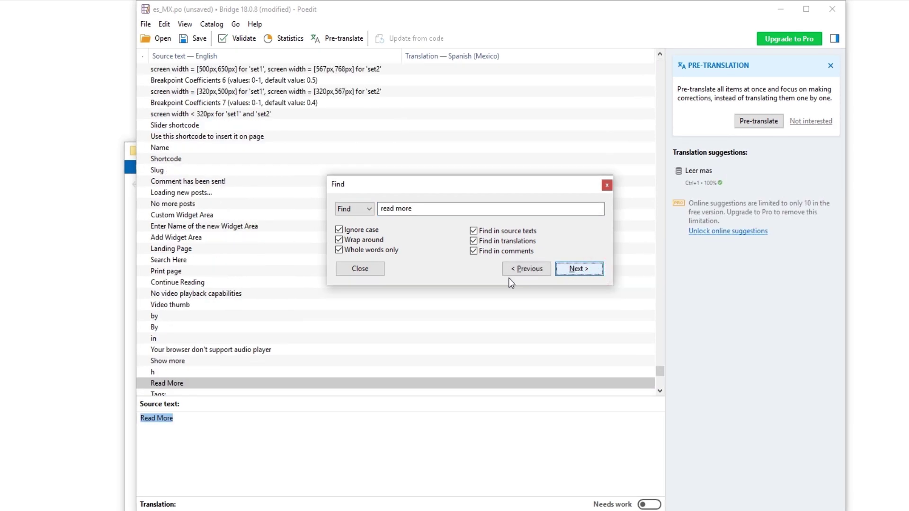
pyautogui.click(365, 269)
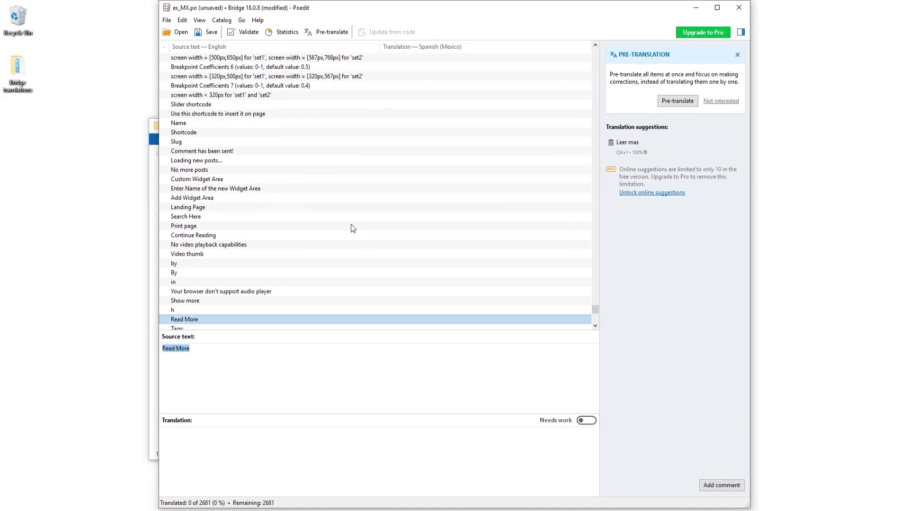
# Step: Translate the Read More string as "Leer mas"
pyautogui.click(190, 352)
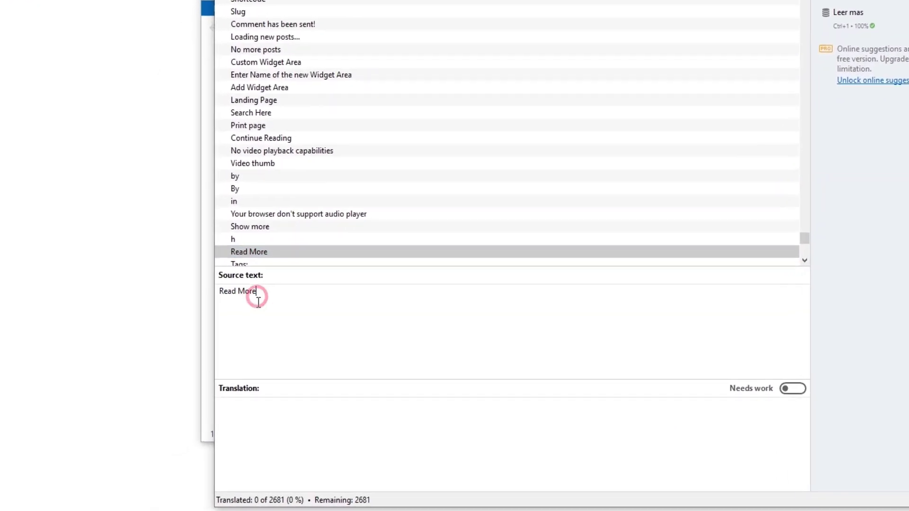
pyautogui.tripleClick(256, 297)
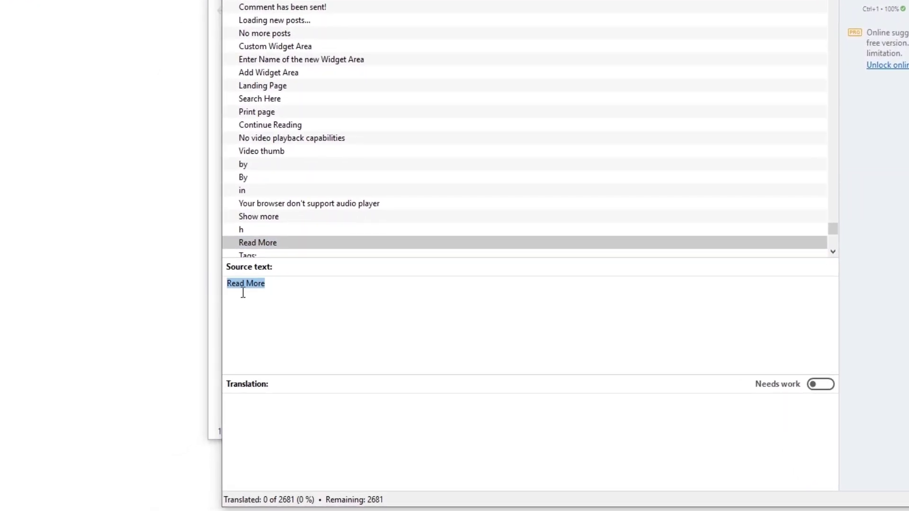
pyautogui.click(246, 412)
pyautogui.write('Leer mas')
pyautogui.moveTo(286, 397); pyautogui.dragTo(214, 404)
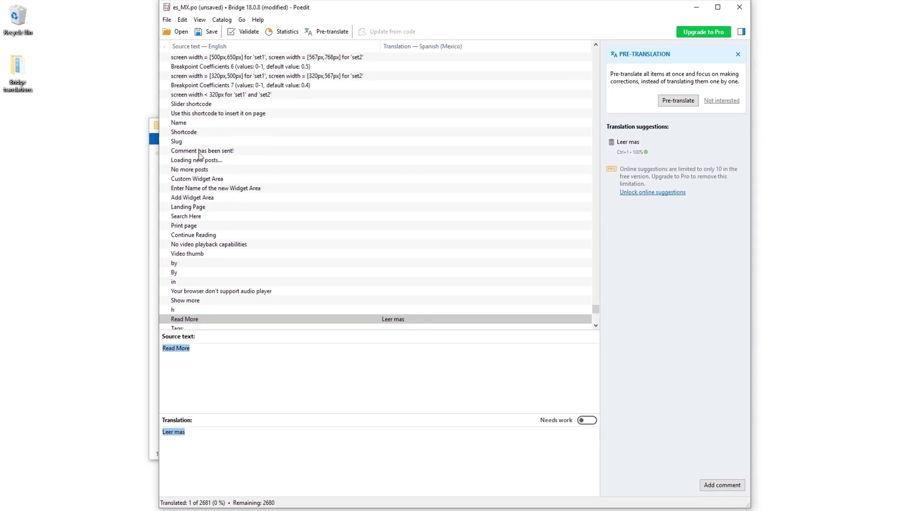
# Step: Save the Spanish (Mexico) translation as es_MX.po in the desktop's Bridge translations folder
pyautogui.click(210, 32)
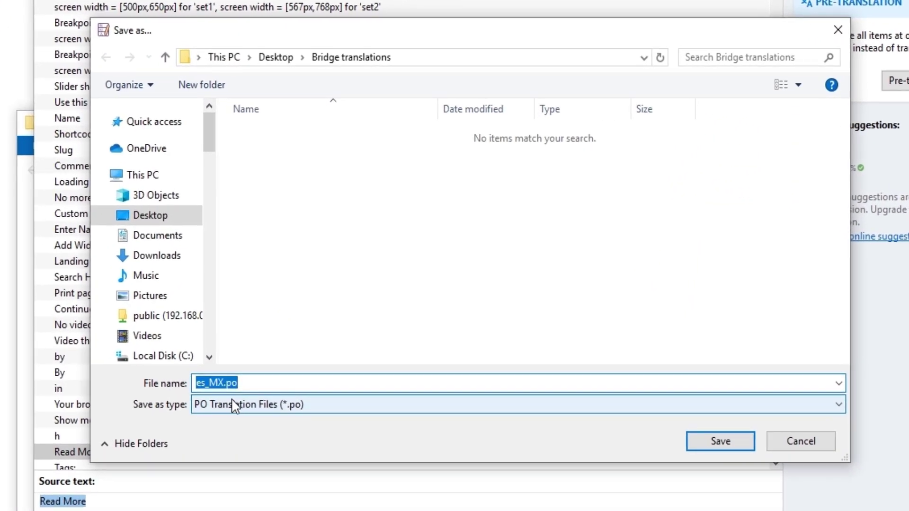
pyautogui.moveTo(227, 382); pyautogui.dragTo(196, 383)
pyautogui.moveTo(206, 383); pyautogui.dragTo(195, 385)
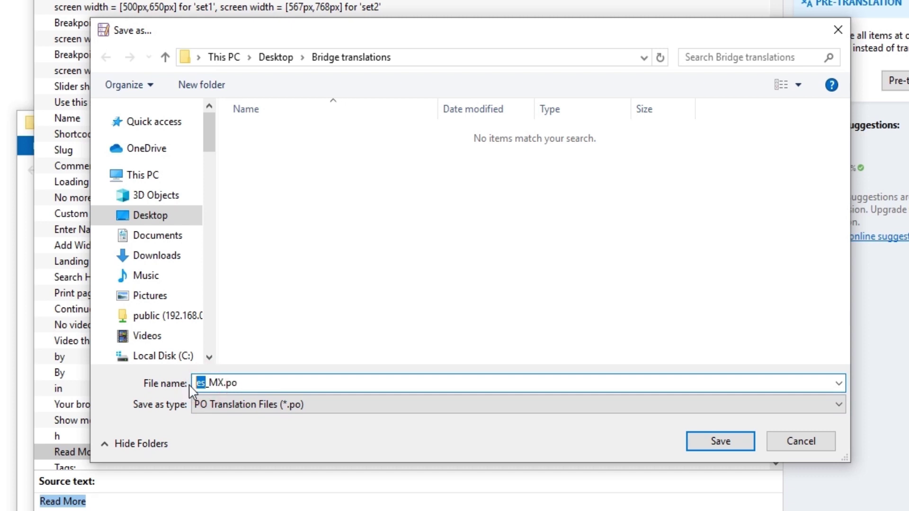
pyautogui.moveTo(208, 383); pyautogui.dragTo(223, 383)
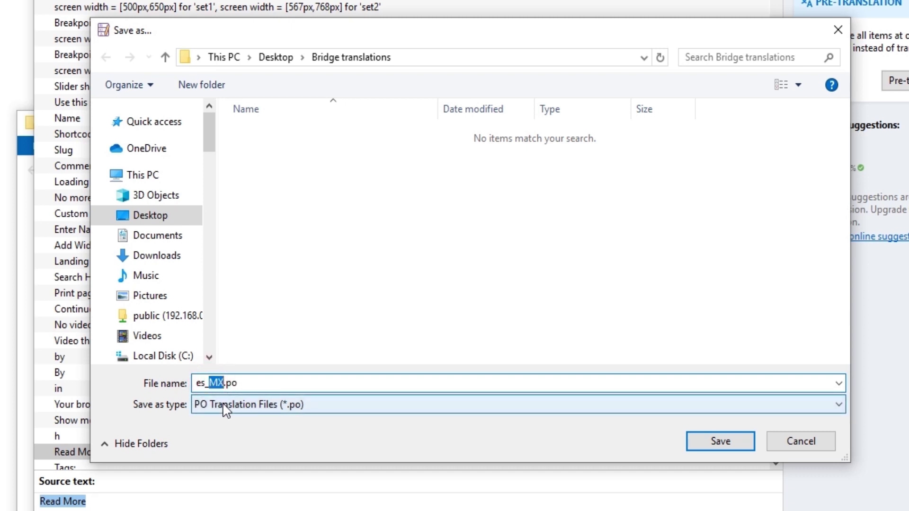
pyautogui.click(243, 385)
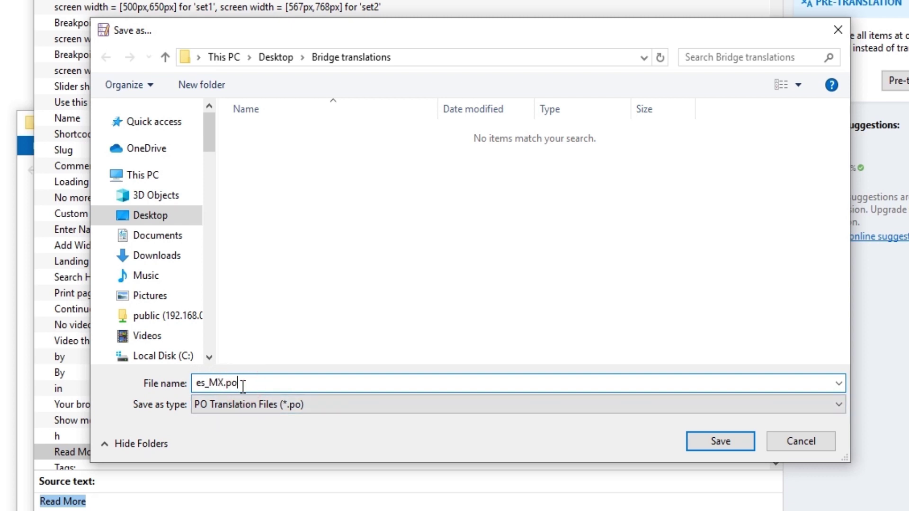
pyautogui.click(723, 446)
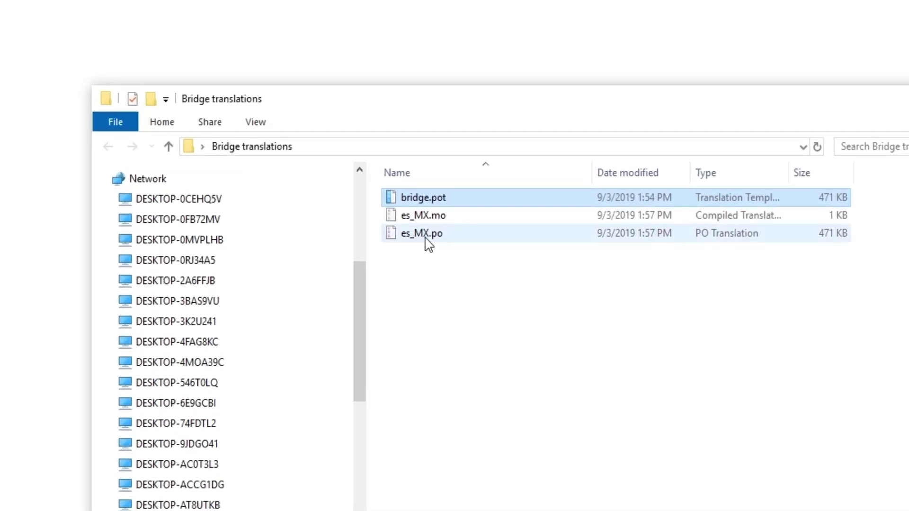
# Step: Examine the generated es_MX.po and es_MX.mo files in the Bridge translations folder and select both
pyautogui.click(428, 234)
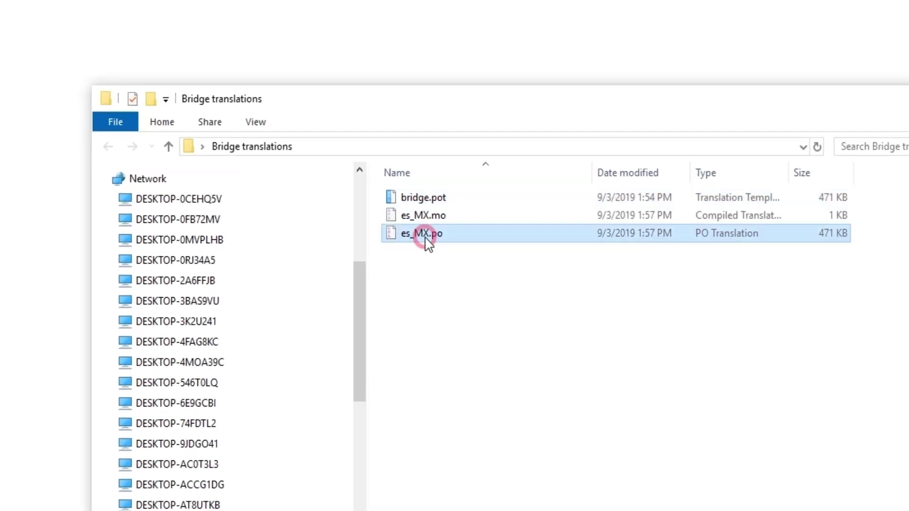
pyautogui.click(439, 216)
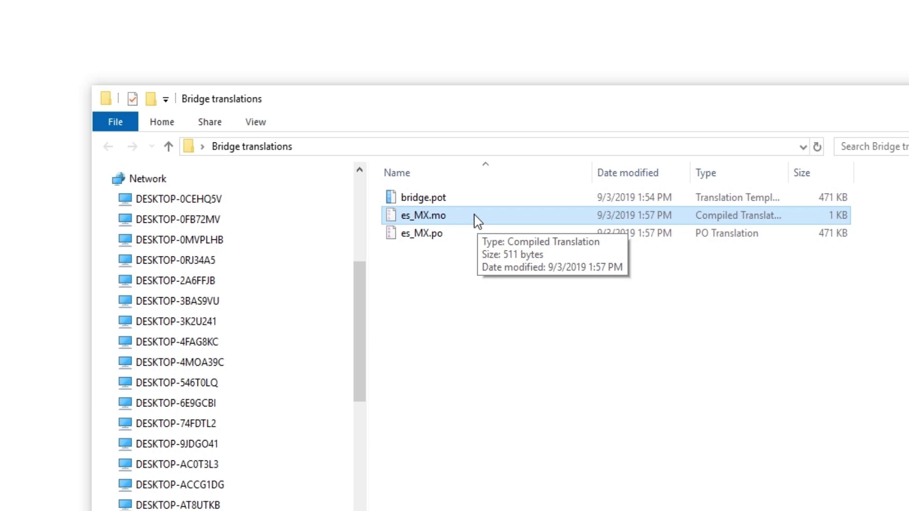
pyautogui.click(456, 240)
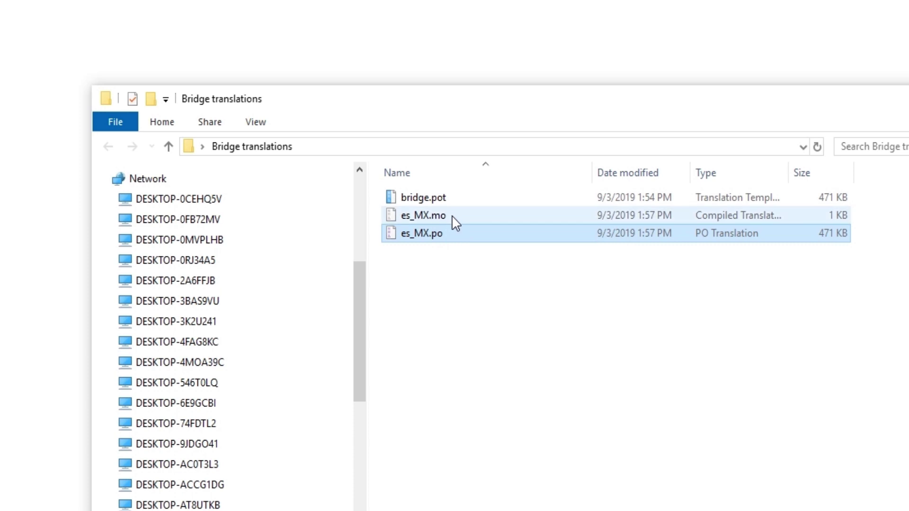
pyautogui.click(453, 218)
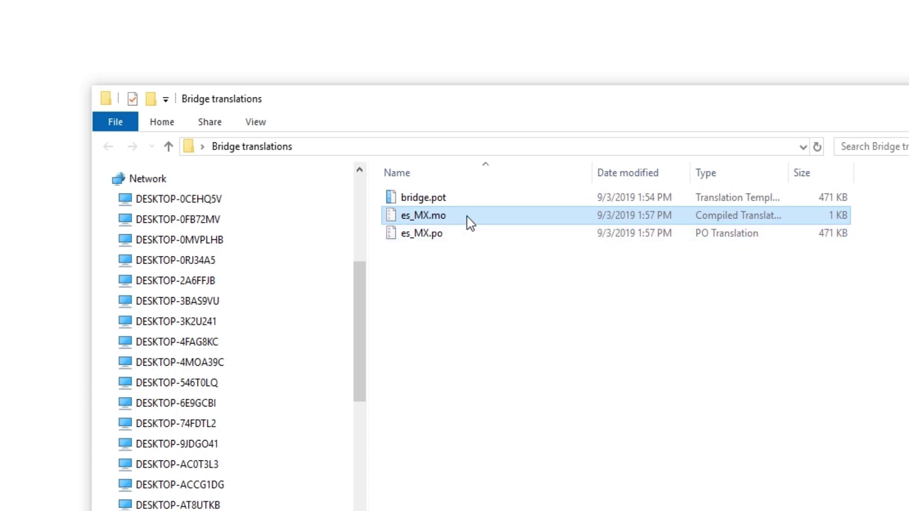
pyautogui.keyDown('ctrl'); pyautogui.click(437, 234); pyautogui.keyUp('ctrl')
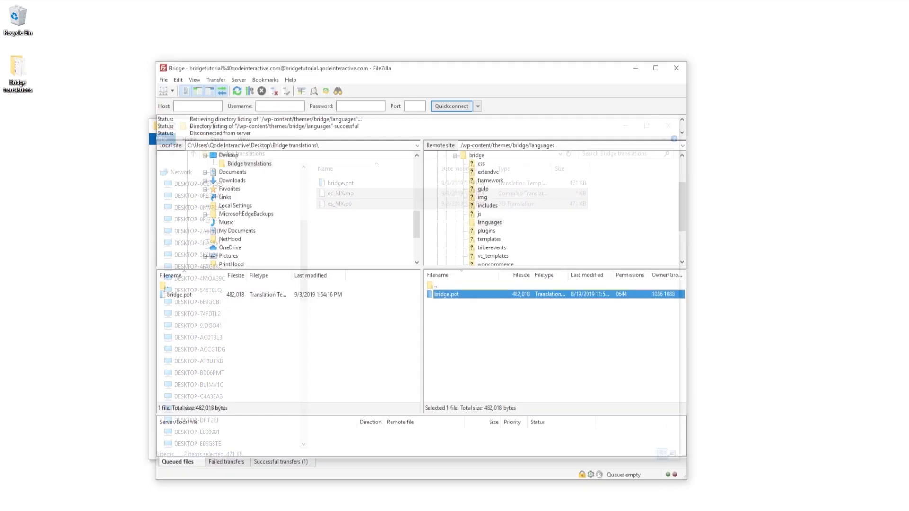
# Step: In FileZilla, refresh the local Bridge translations folder and upload es_MX.mo and es_MX.po to /wp-content/themes/bridge/languages
pyautogui.rightClick(264, 330)
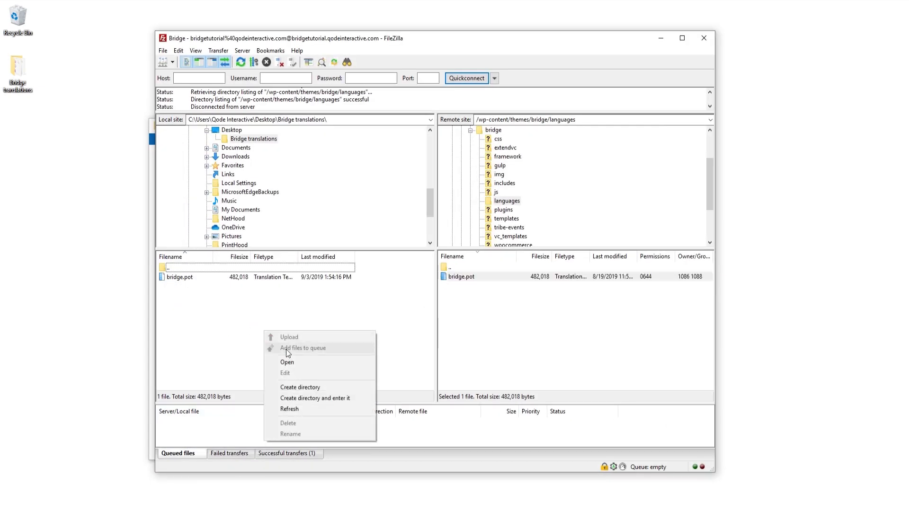
pyautogui.click(289, 409)
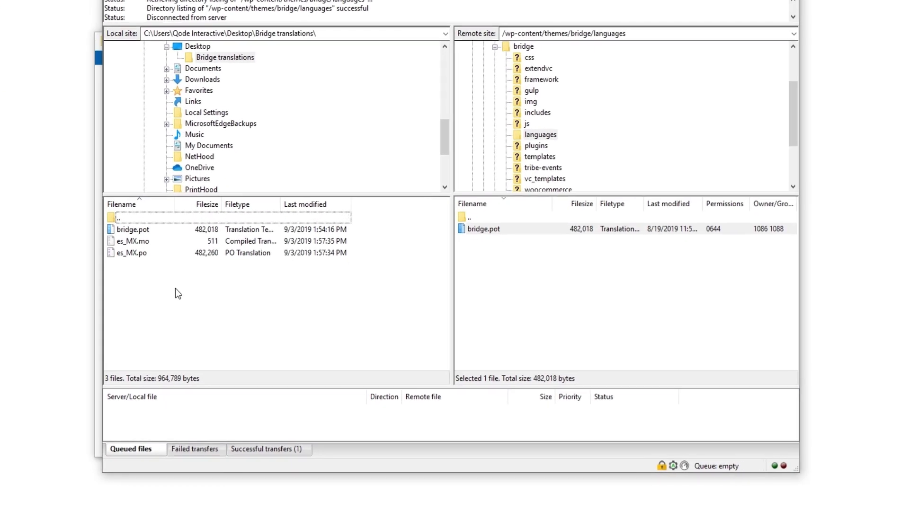
pyautogui.click(149, 242)
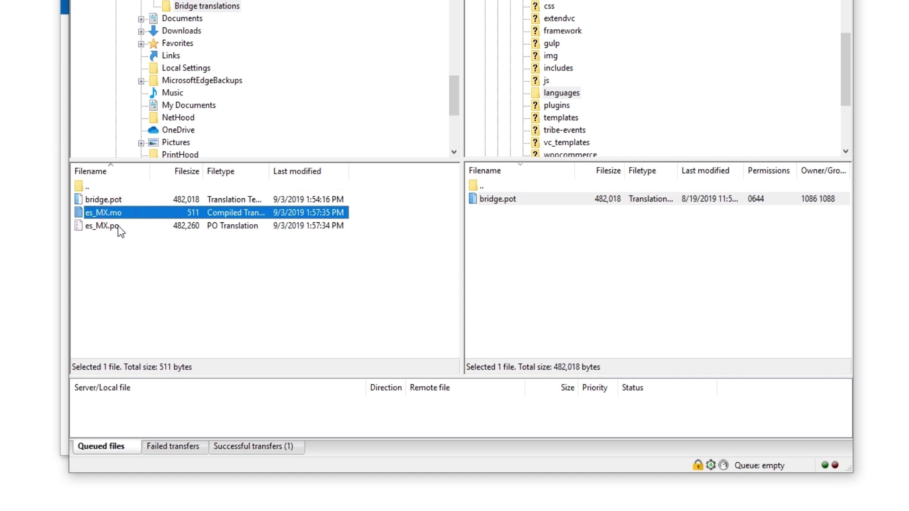
pyautogui.keyDown('shift'); pyautogui.click(118, 227); pyautogui.keyUp('shift')
pyautogui.rightClick(134, 214)
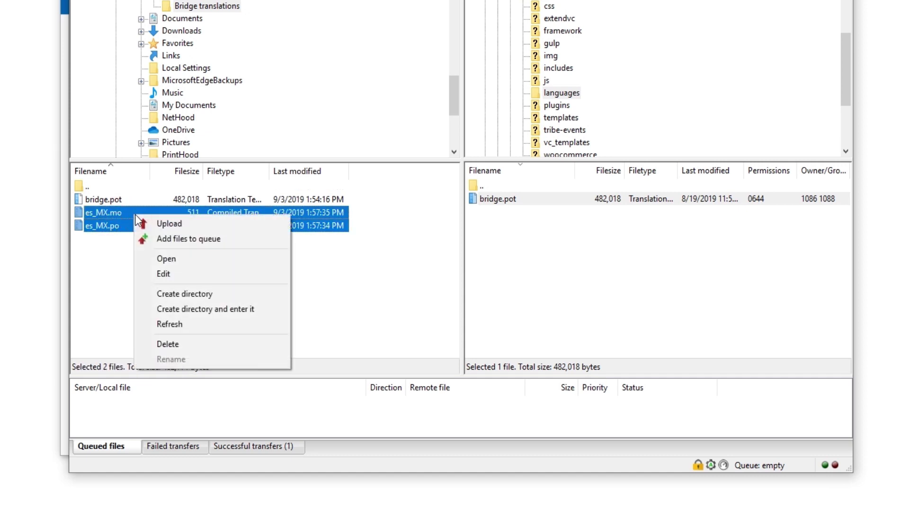
pyautogui.click(160, 224)
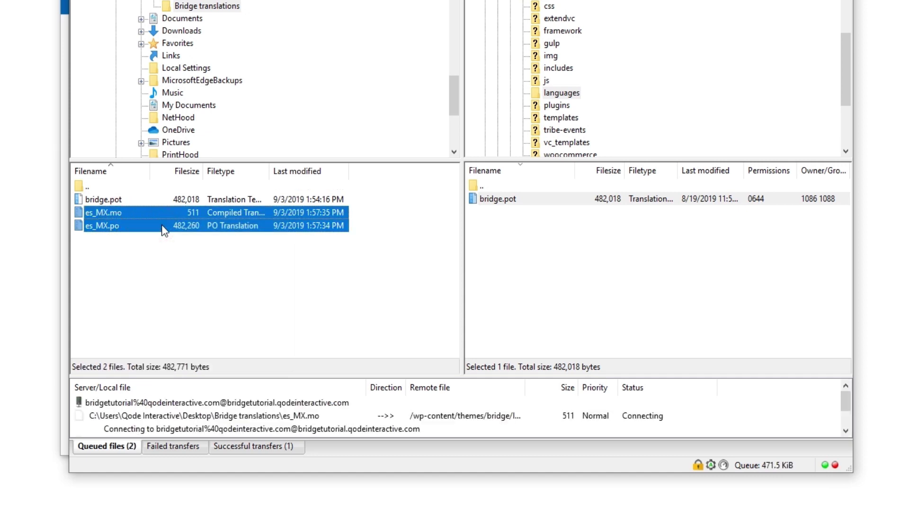
pyautogui.click(542, 283)
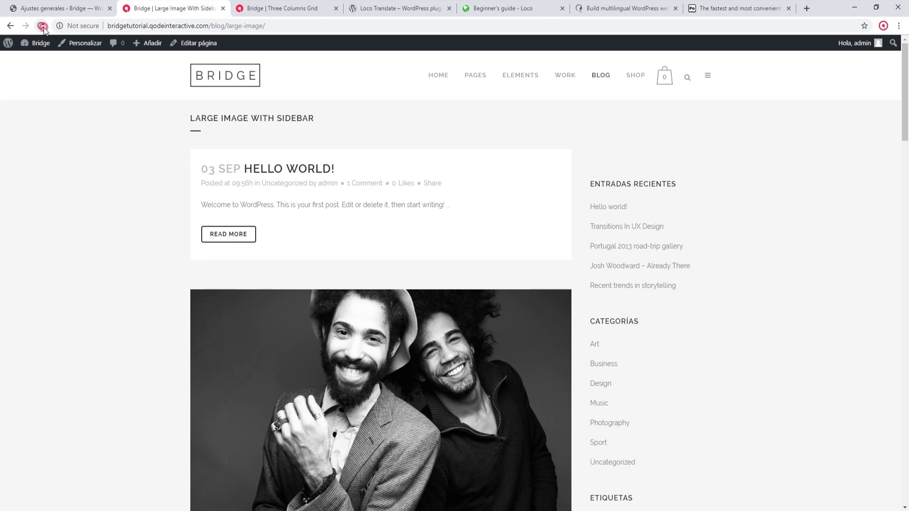
# Step: Reload the Large Image With Sidebar blog page in the browser and check the posts' read-more buttons
pyautogui.click(42, 26)
pyautogui.scroll(-4, 772, 252)
pyautogui.scroll(-4, 760, 244)
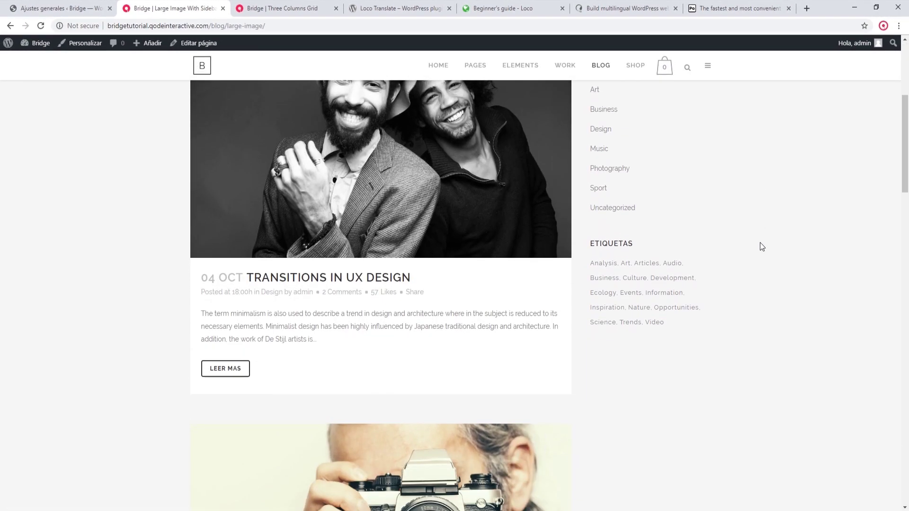
pyautogui.scroll(-4, 760, 242)
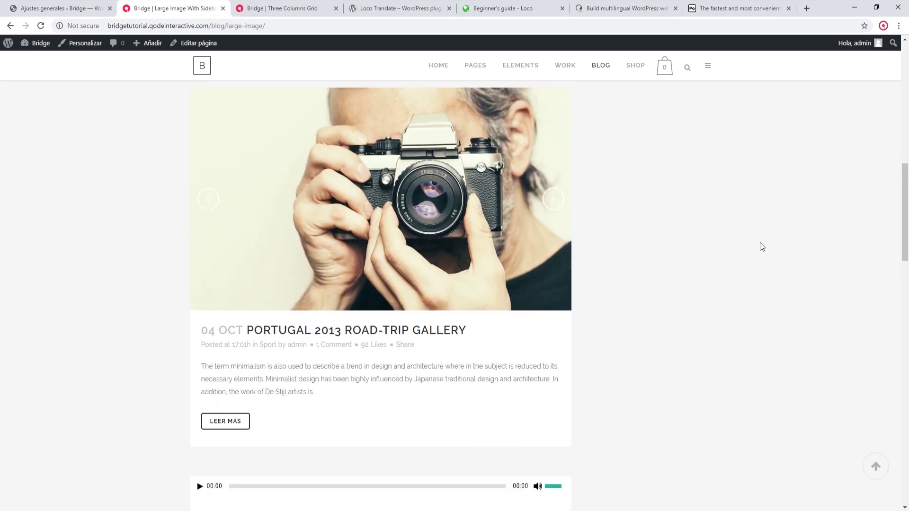
# Step: Minimize the browser and FileZilla, and open es_MX.po from the Bridge translations folder in Poedit
pyautogui.click(854, 7)
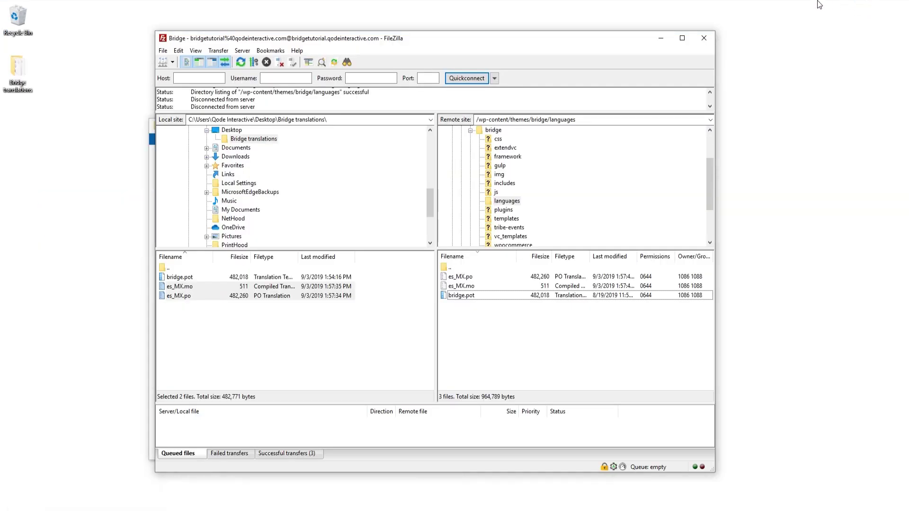
pyautogui.click(661, 41)
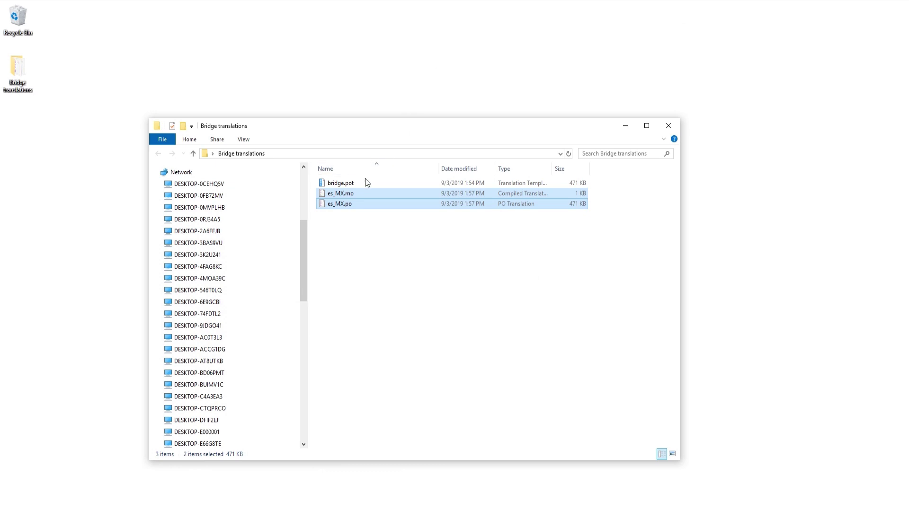
pyautogui.doubleClick(345, 206)
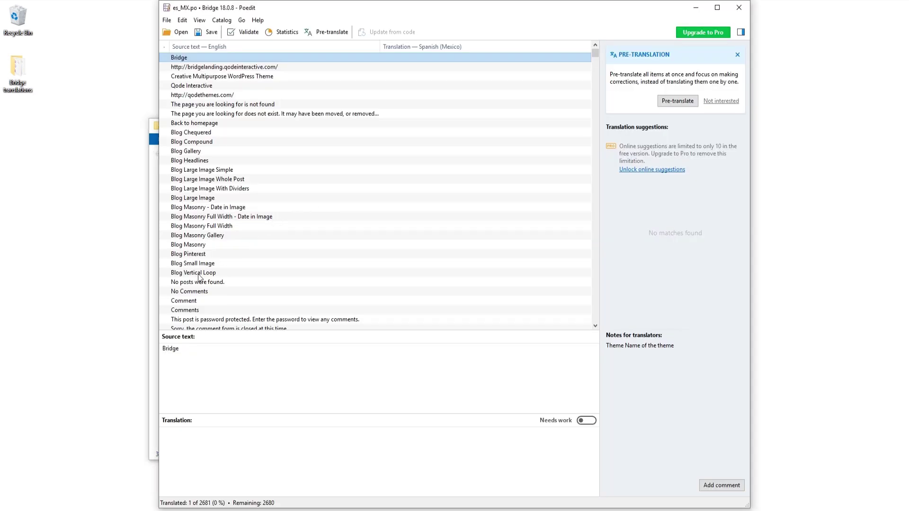
# Step: Switch back to the browser and check the read-more buttons on the remaining blog posts
pyautogui.click(149, 500)
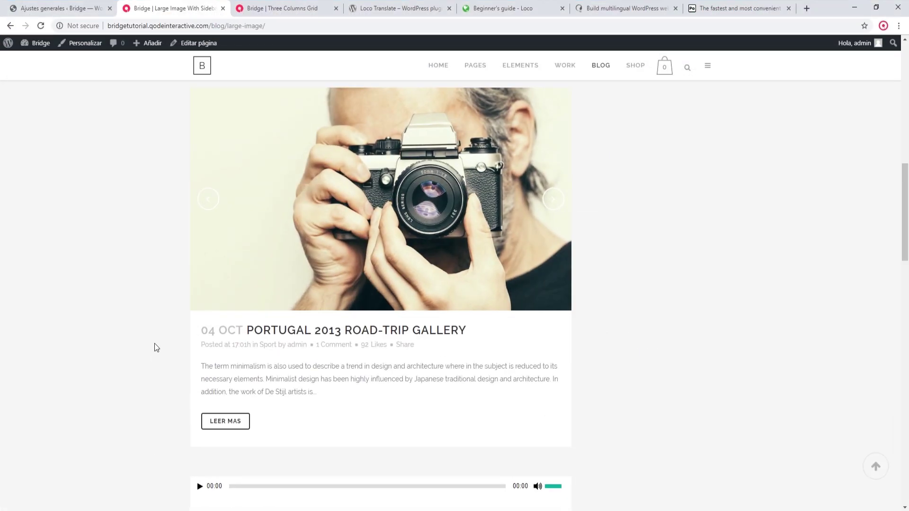
pyautogui.scroll(-4, 154, 334)
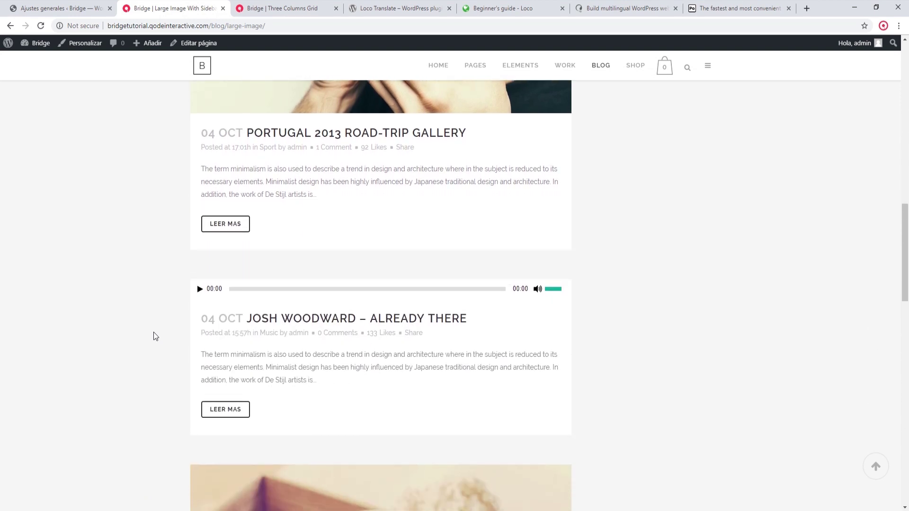
pyautogui.scroll(-2, 153, 336)
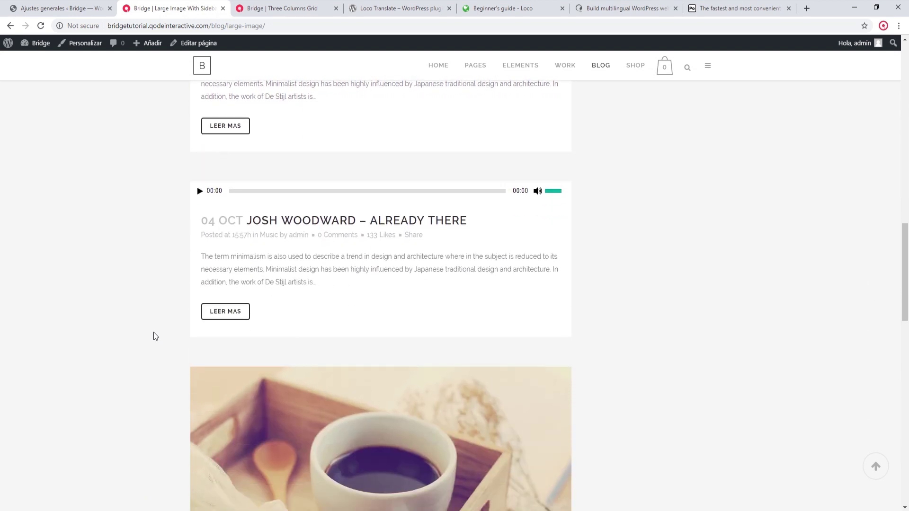
# Step: Open the installed plugins list in the WordPress admin and review the Contact Form 7 and WooCommerce entries
pyautogui.click(62, 10)
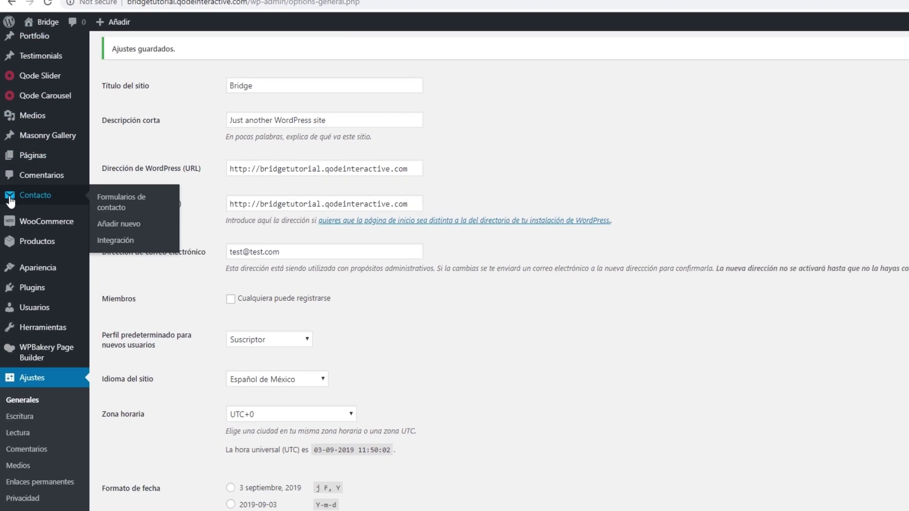
pyautogui.click(30, 299)
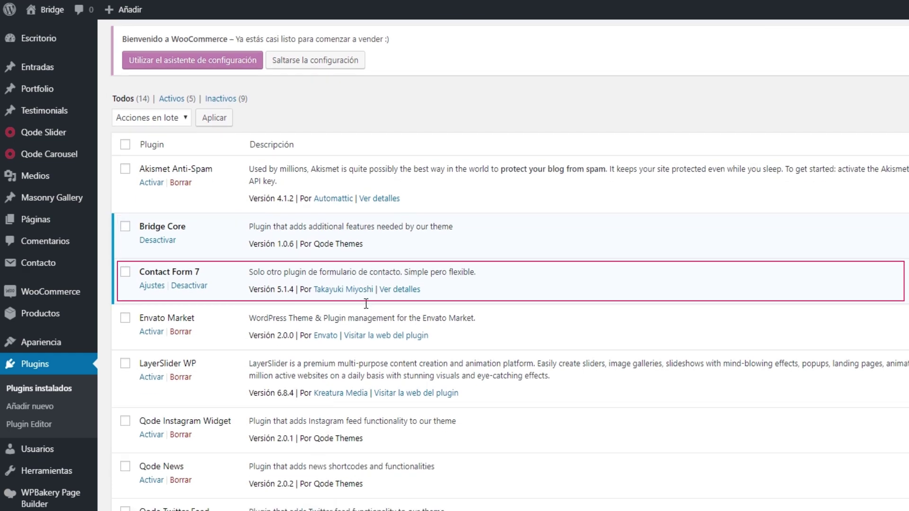
pyautogui.scroll(-6, 368, 303)
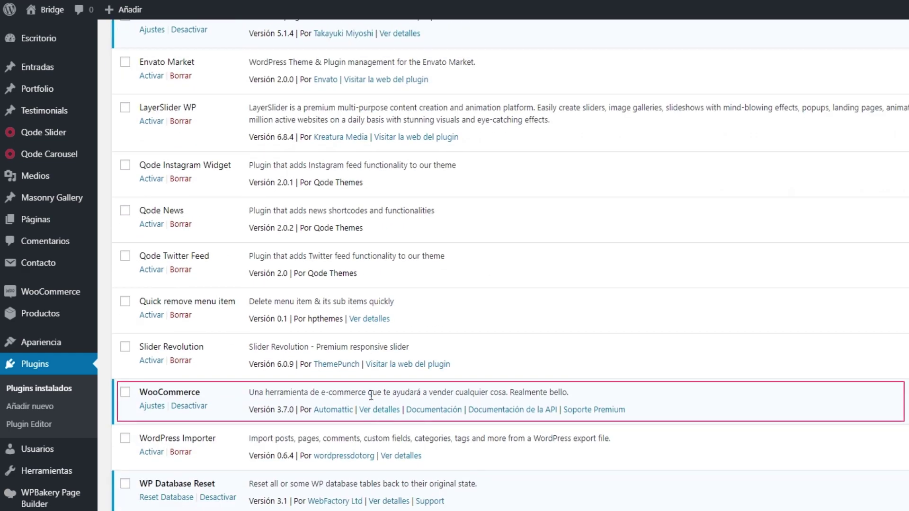
pyautogui.scroll(3, 372, 397)
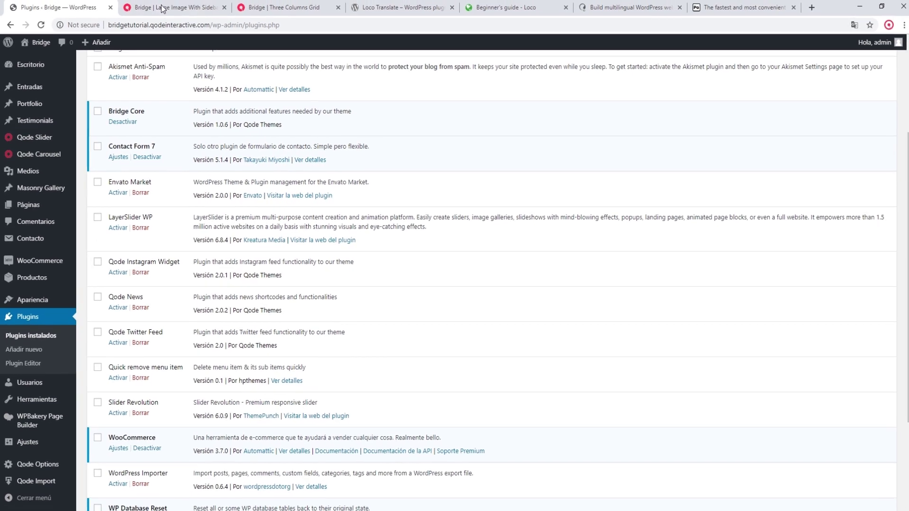
# Step: Revisit the blog page, and look through the portfolio items on the Three Columns Grid page
pyautogui.click(162, 7)
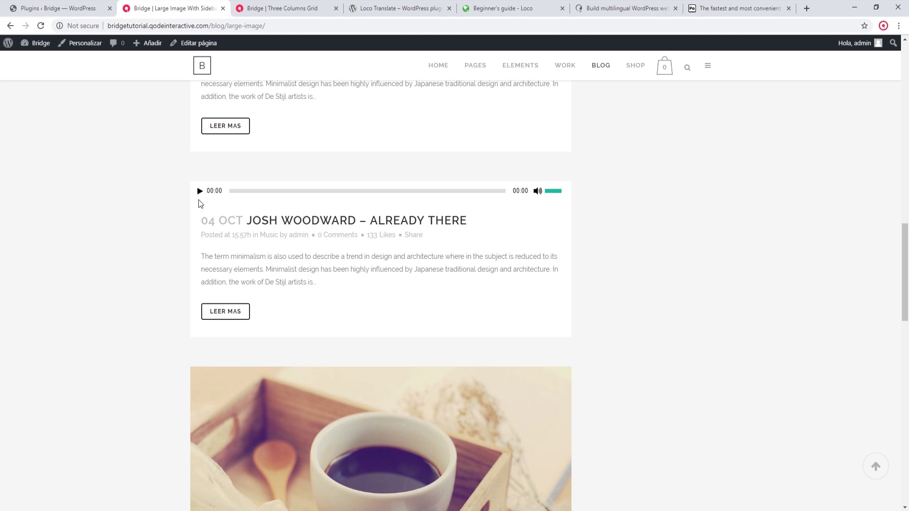
pyautogui.click(286, 8)
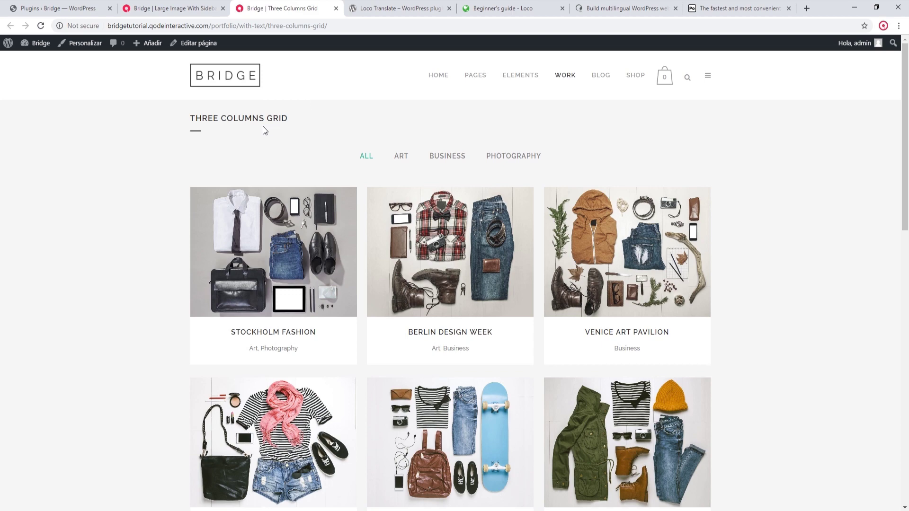
pyautogui.scroll(-9, 140, 204)
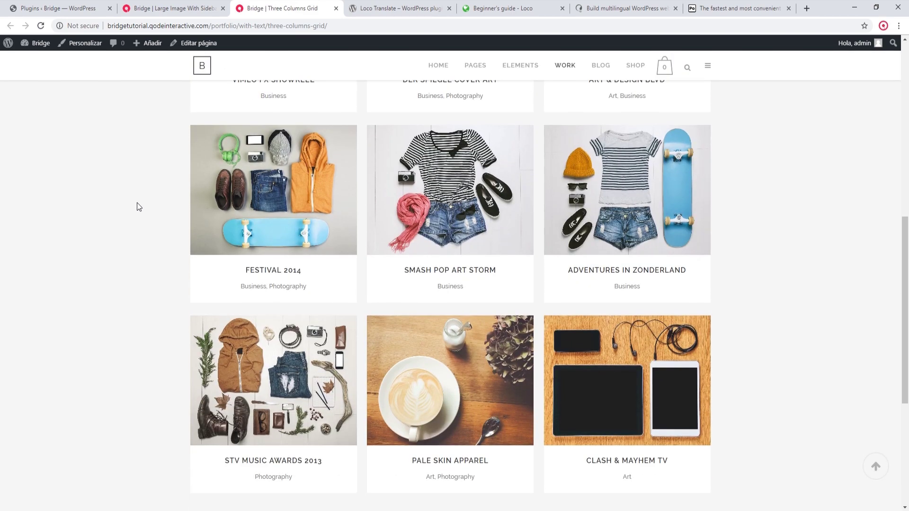
pyautogui.scroll(10, 137, 202)
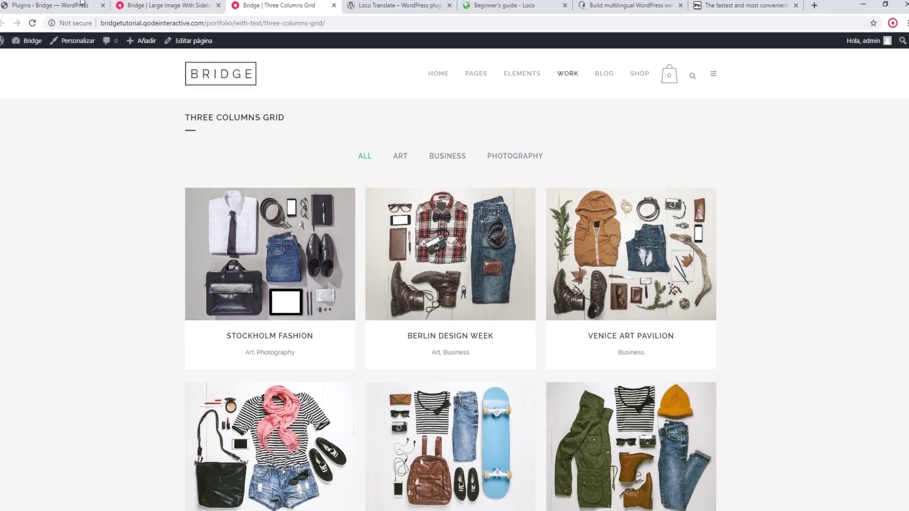
# Step: Return to the installed plugins list and locate the Bridge Core plugin
pyautogui.click(71, 5)
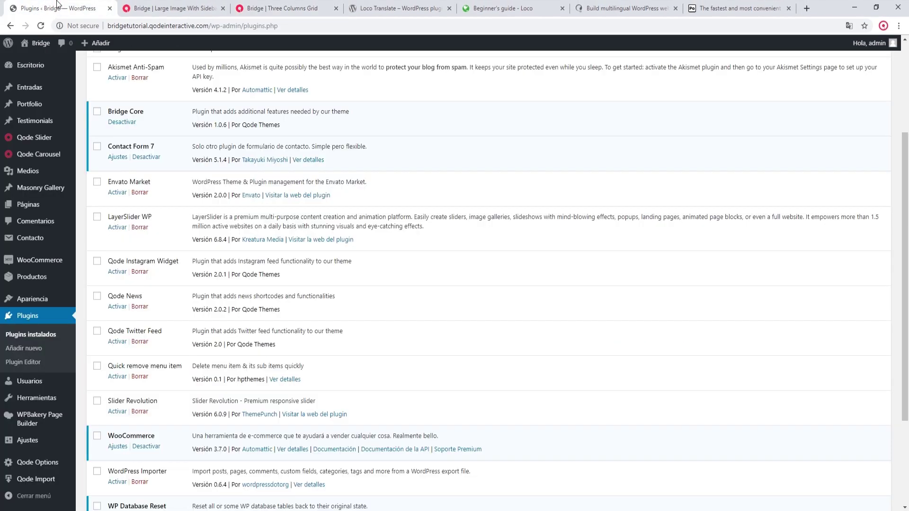
pyautogui.scroll(3, 180, 156)
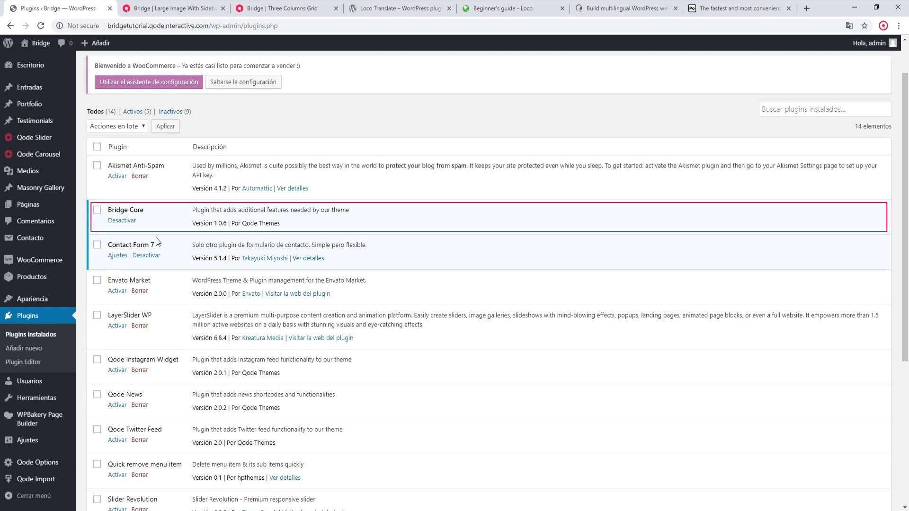
# Step: Switch to FileZilla, browse the remote site to /wp-content/plugins/bridge-core/languages and select bridge-core.pot
pyautogui.hotkey('alt', 'Tab')
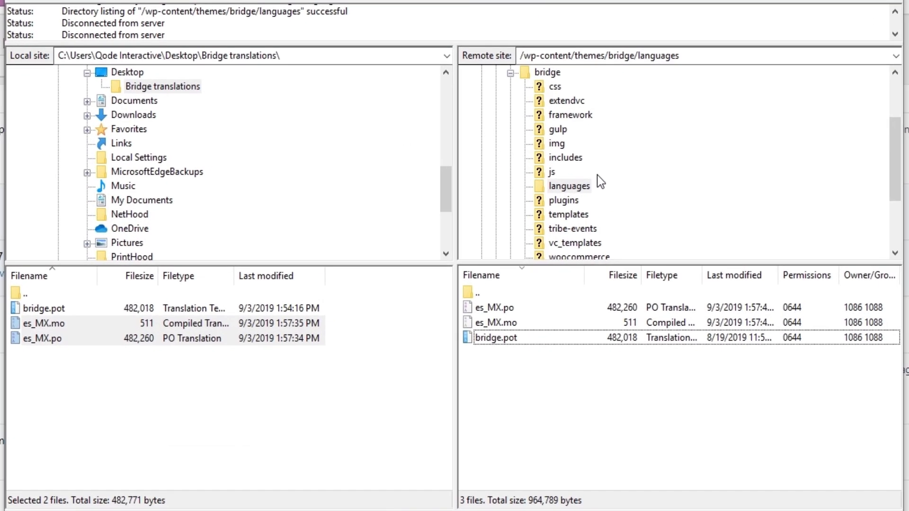
pyautogui.scroll(2, 579, 179)
pyautogui.click(497, 143)
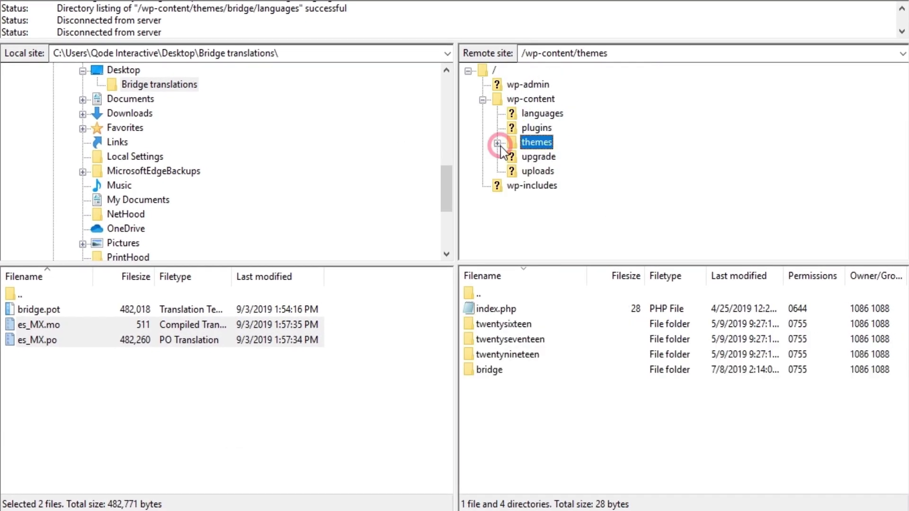
pyautogui.click(543, 100)
pyautogui.click(550, 126)
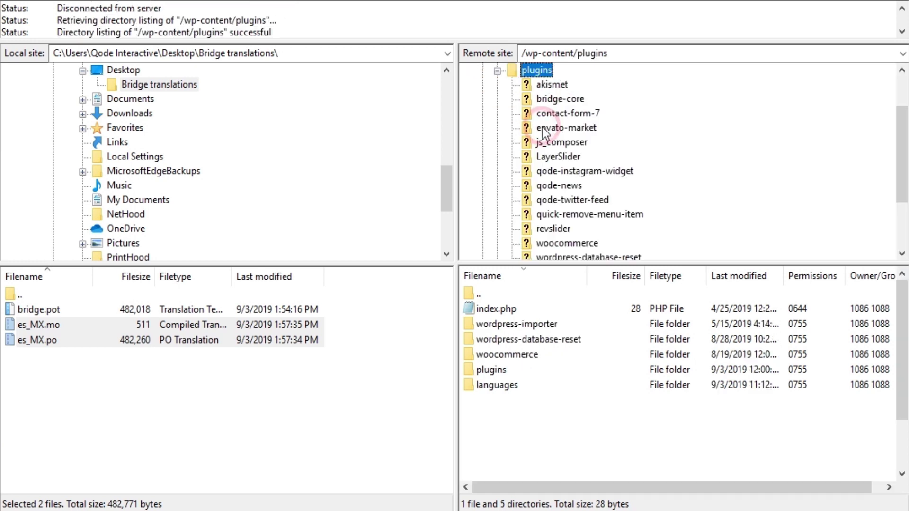
pyautogui.click(560, 100)
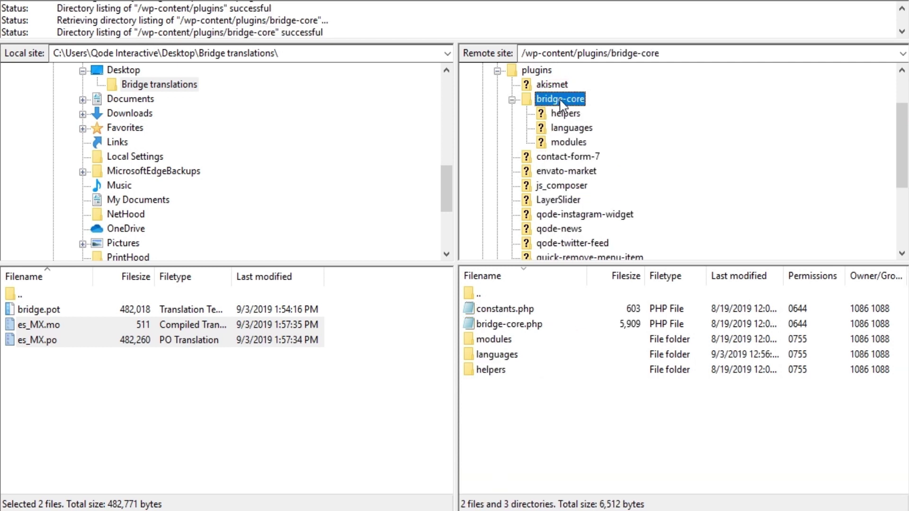
pyautogui.click(577, 129)
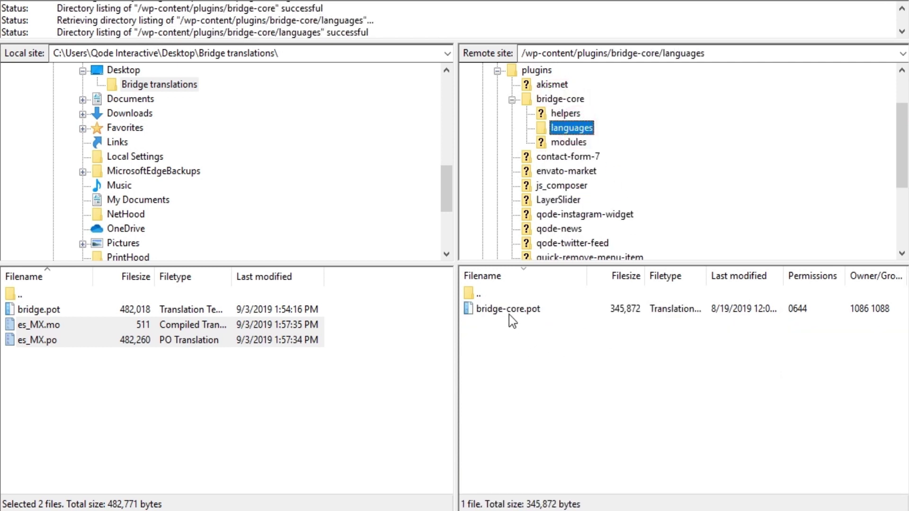
pyautogui.click(510, 314)
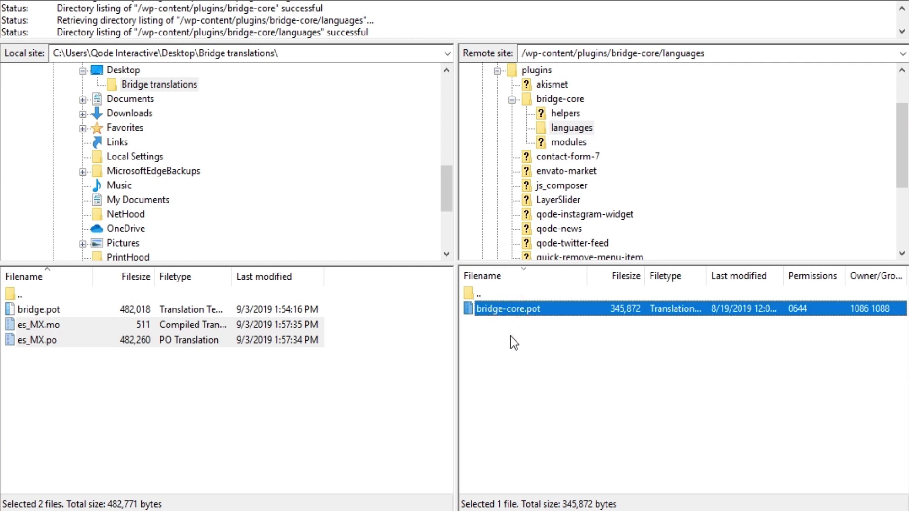
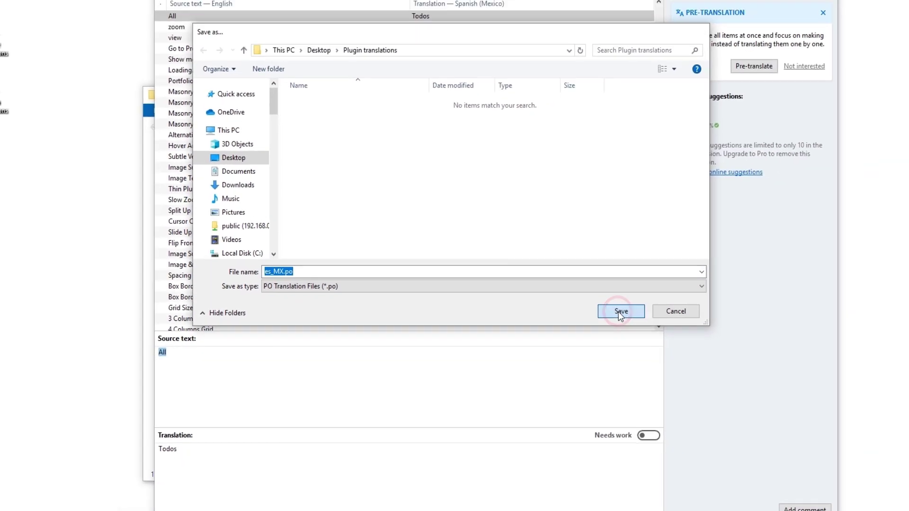
# Step: Save the Bridge Core translation as es_MX.po in the Plugin translations folder, and close Poedit to check the saved files
pyautogui.click(773, 307)
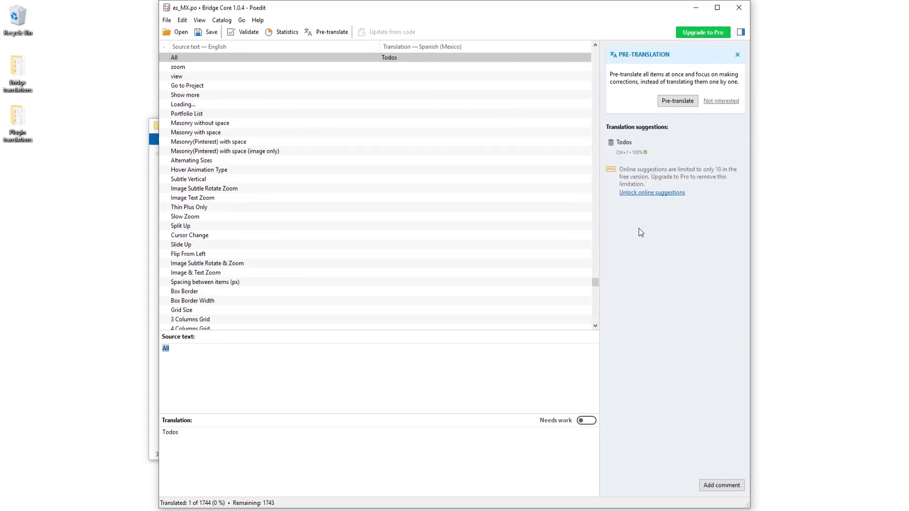
pyautogui.click(739, 7)
pyautogui.click(354, 207)
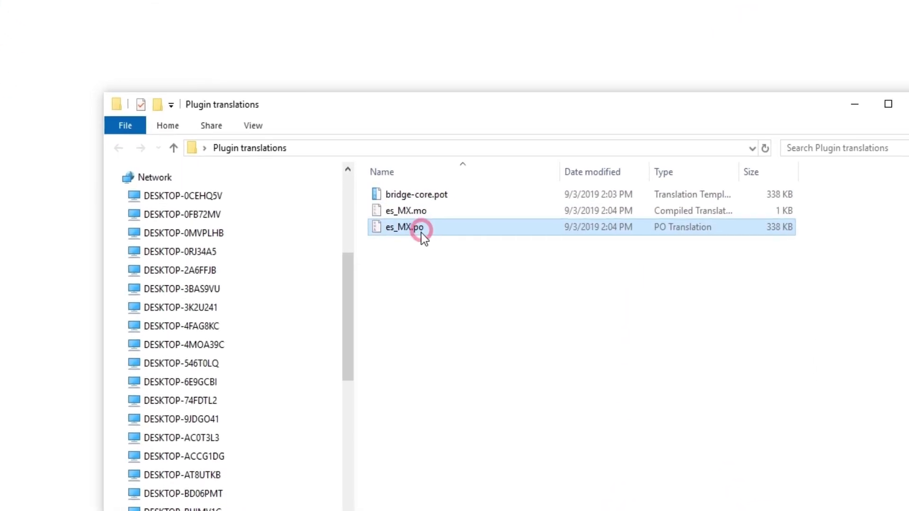
pyautogui.keyDown('ctrl'); pyautogui.click(423, 211); pyautogui.keyUp('ctrl')
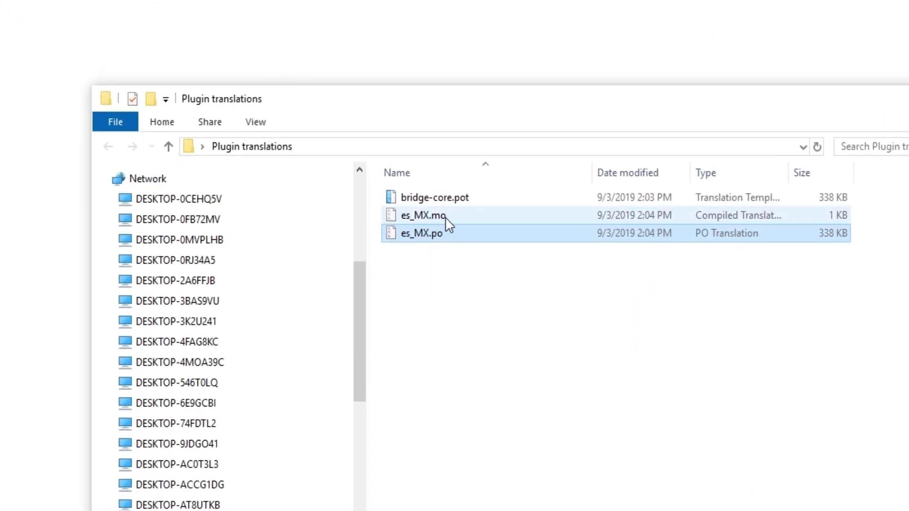
pyautogui.click(444, 217)
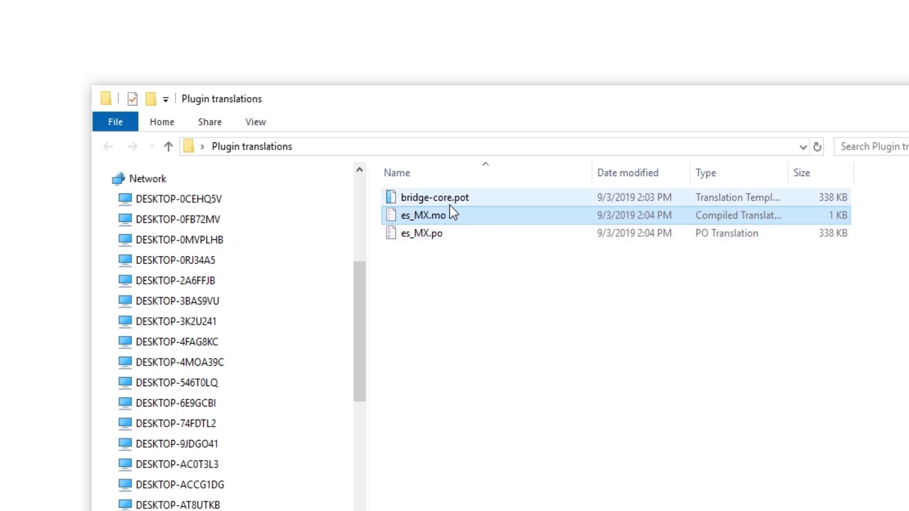
pyautogui.moveTo(459, 226)
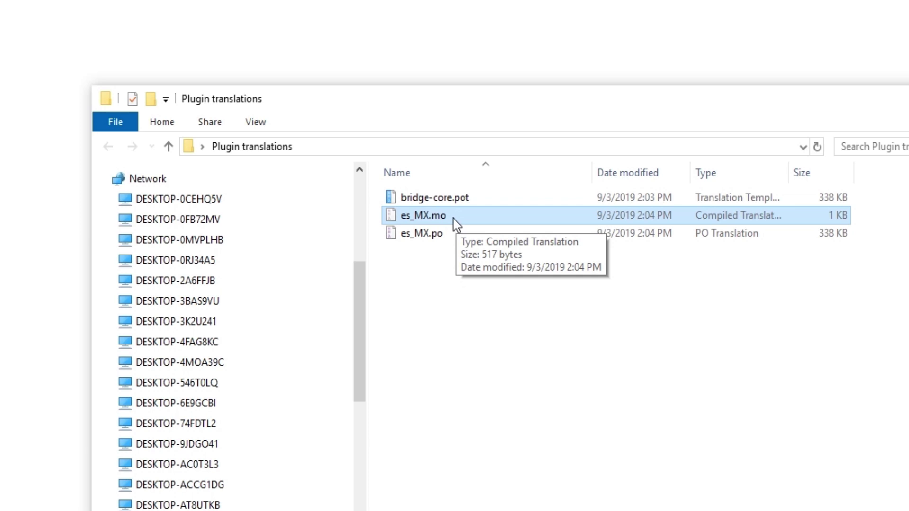
# Step: Copy the base name of bridge-core.pot and rename the es_MX.po file to bridge-core-es_MX.po
pyautogui.click(453, 203)
pyautogui.click(452, 202)
pyautogui.hotkey('ctrl', 'c')
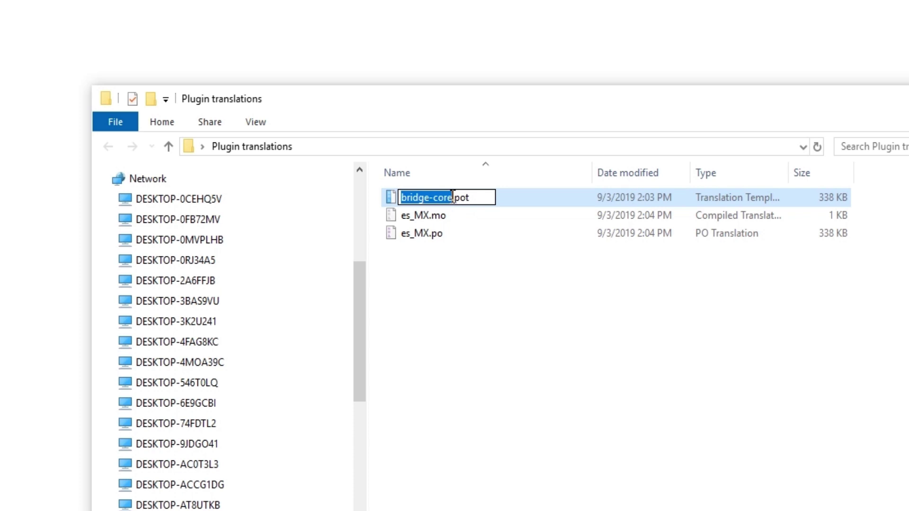
pyautogui.click(432, 235)
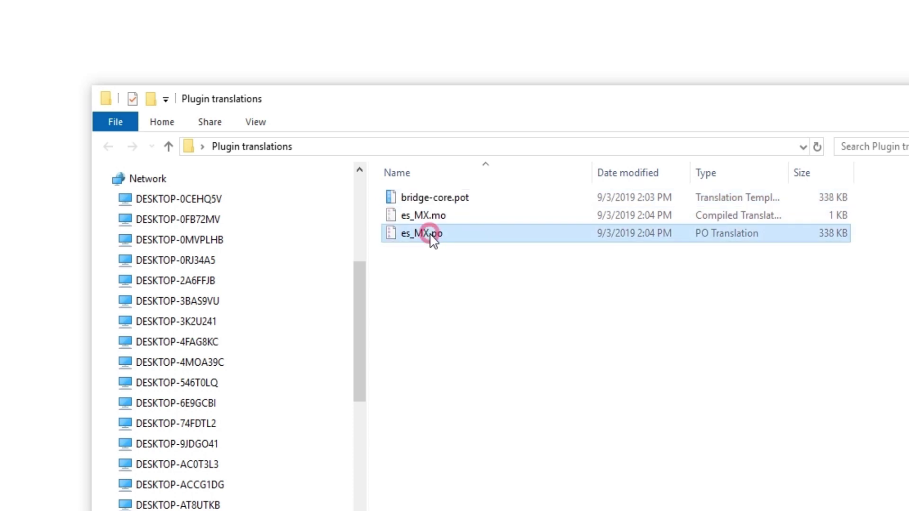
pyautogui.click(403, 238)
pyautogui.click(405, 233)
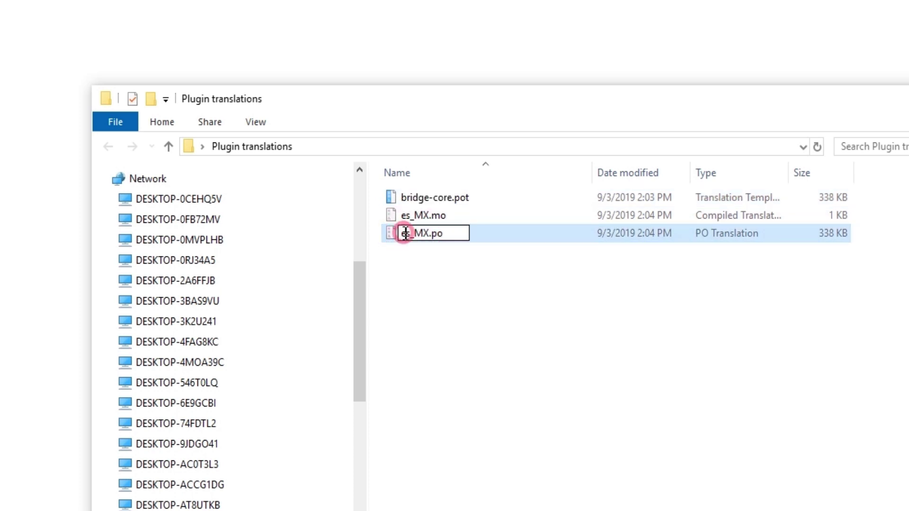
pyautogui.hotkey('ctrl', 'v')
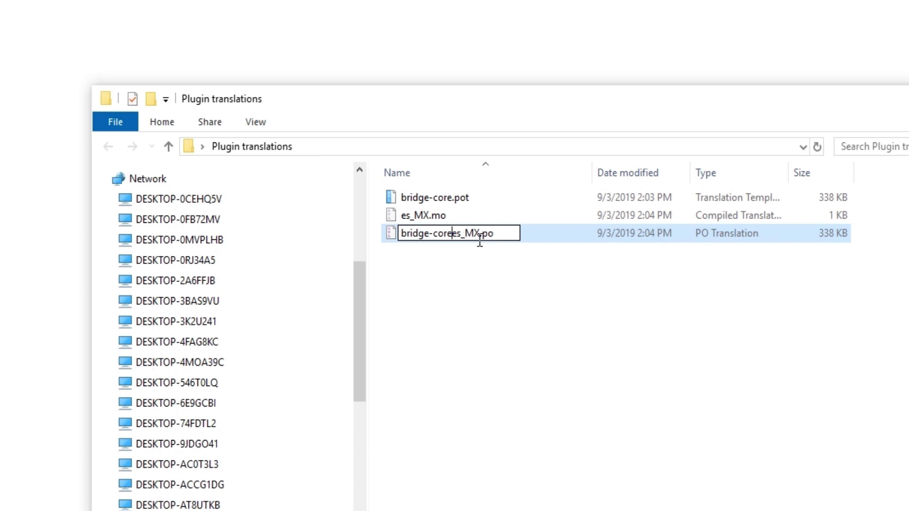
pyautogui.write('-')
pyautogui.press('Return')
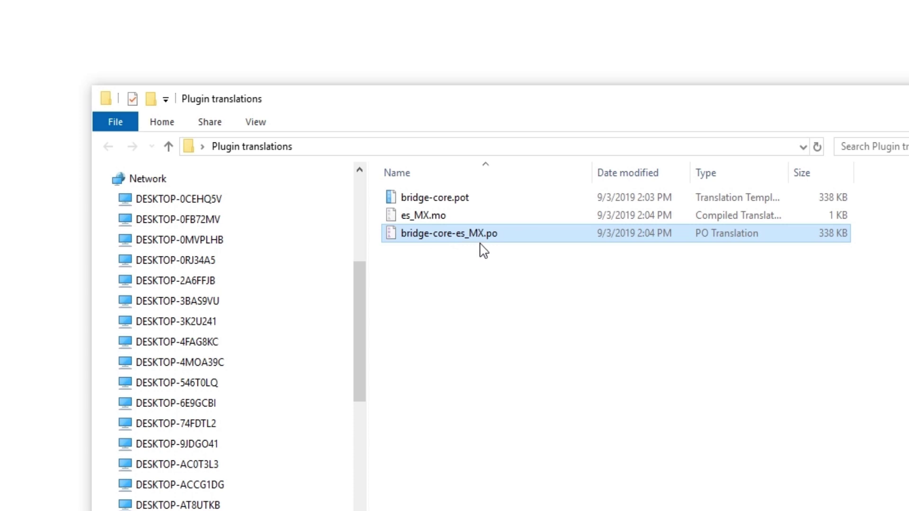
# Step: Rename the es_MX.mo file to bridge-core-es_MX.mo and select both renamed translation files
pyautogui.doubleClick(445, 239)
pyautogui.moveTo(452, 235); pyautogui.dragTo(401, 239)
pyautogui.hotkey('ctrl', 'c')
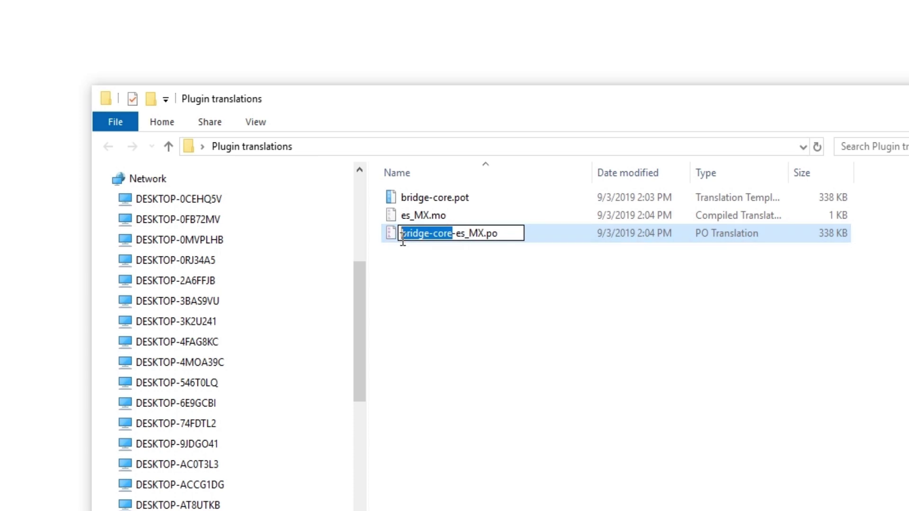
pyautogui.click(405, 217)
pyautogui.click(405, 216)
pyautogui.click(406, 217)
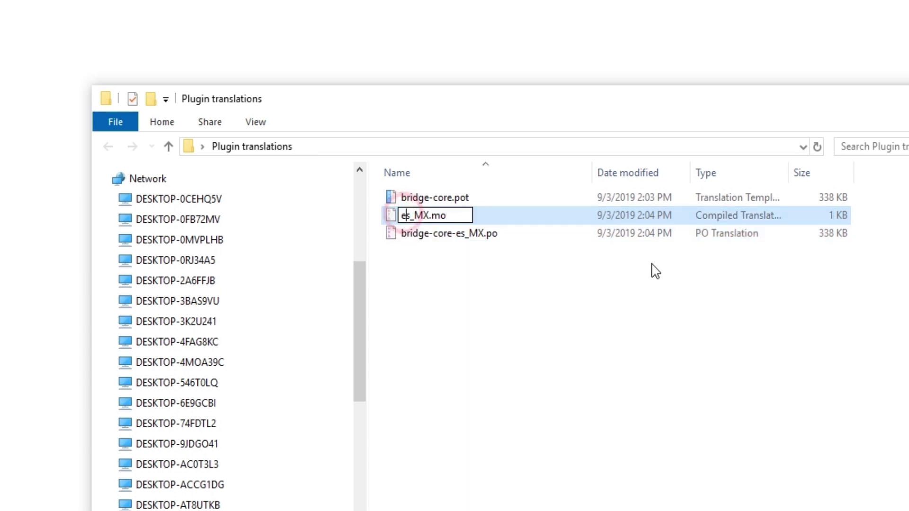
pyautogui.hotkey('ctrl', 'v')
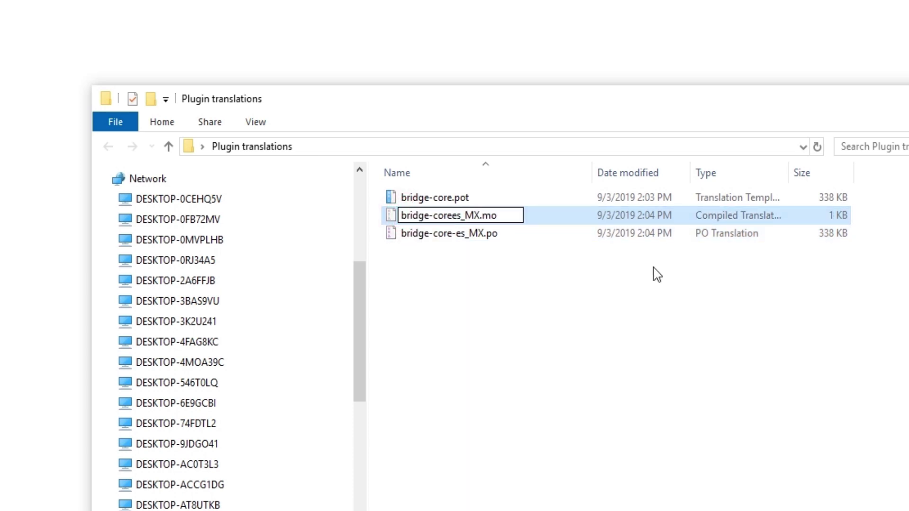
pyautogui.write('-')
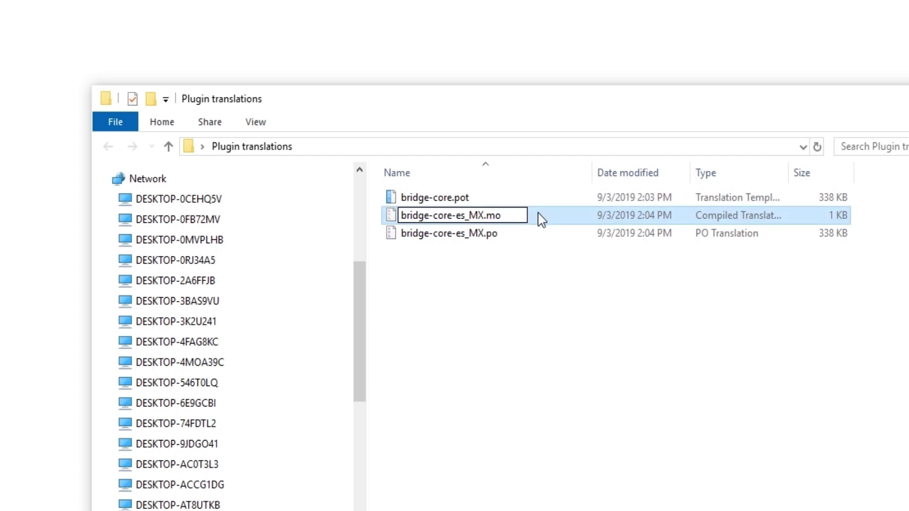
pyautogui.click(513, 234)
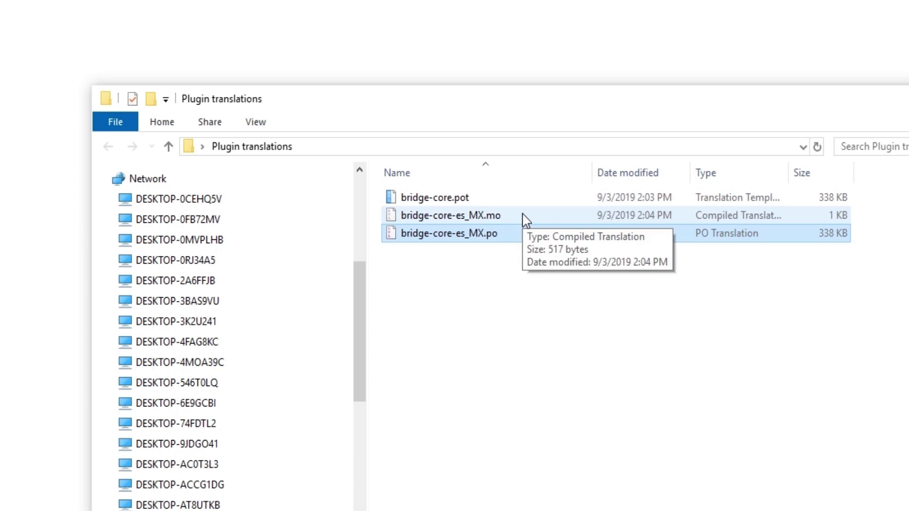
pyautogui.keyDown('ctrl'); pyautogui.click(502, 216); pyautogui.keyUp('ctrl')
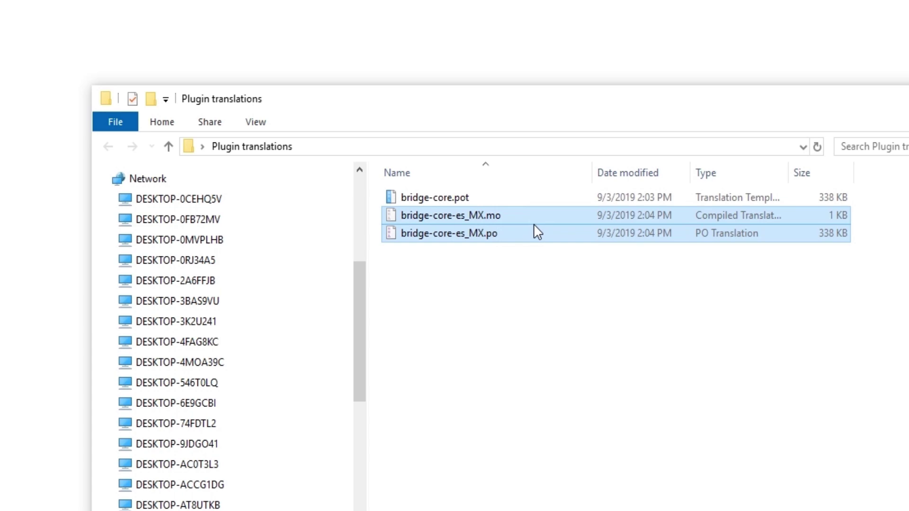
# Step: Switch to FileZilla, refresh the local Plugin translations file list and widen its Filename column
pyautogui.click(184, 508)
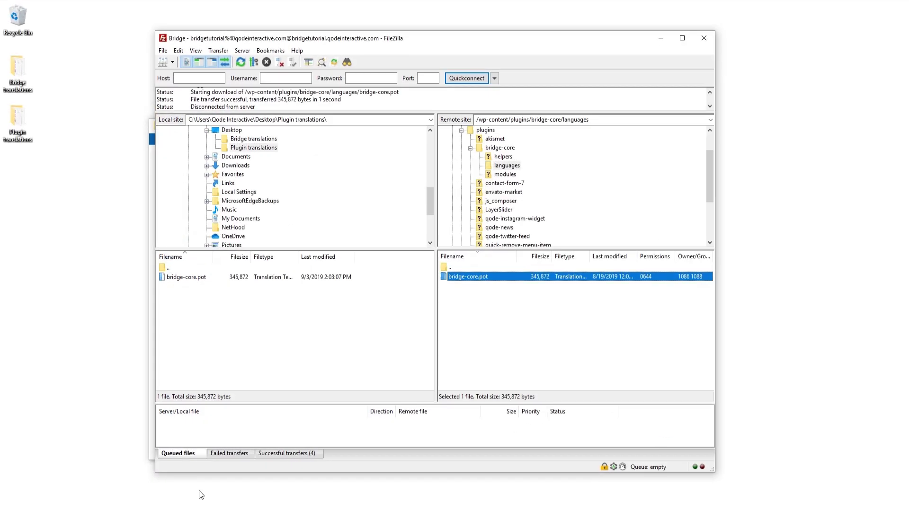
pyautogui.rightClick(247, 314)
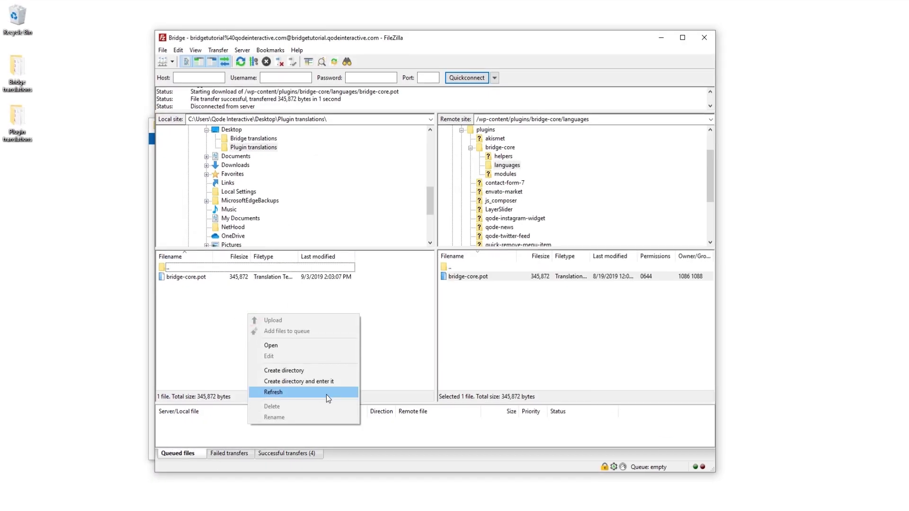
pyautogui.click(325, 397)
pyautogui.moveTo(212, 257); pyautogui.dragTo(234, 260)
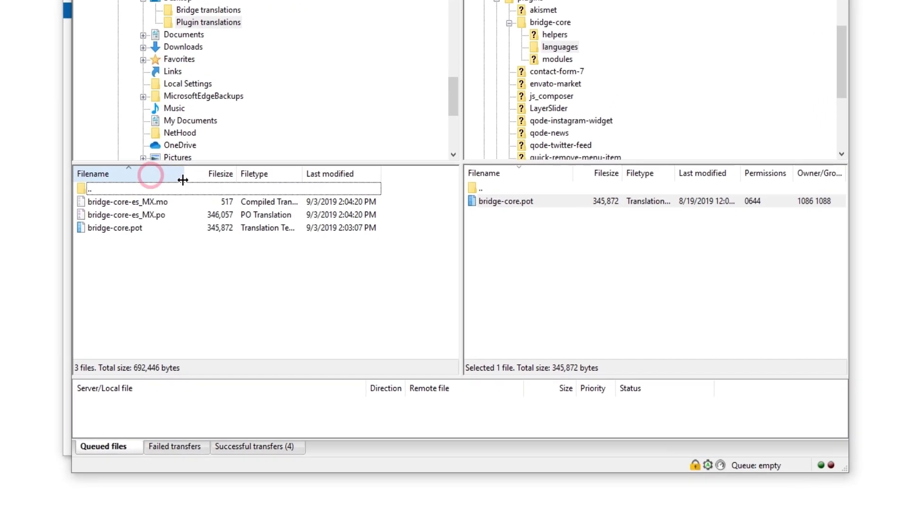
pyautogui.moveTo(183, 180); pyautogui.dragTo(194, 180)
# Step: Upload bridge-core-es_MX.mo and bridge-core-es_MX.po to the remote bridge-core languages folder
pyautogui.click(143, 201)
pyautogui.keyDown('shift'); pyautogui.click(142, 215); pyautogui.keyUp('shift')
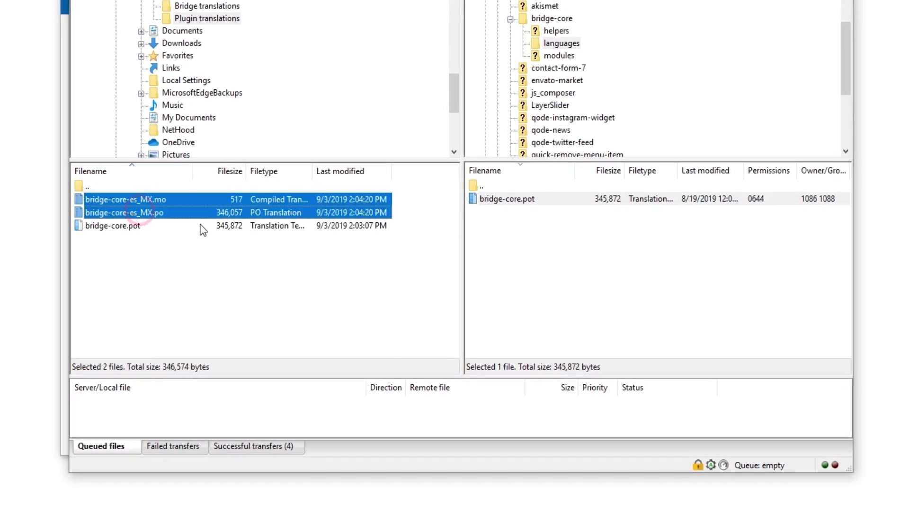
pyautogui.rightClick(180, 199)
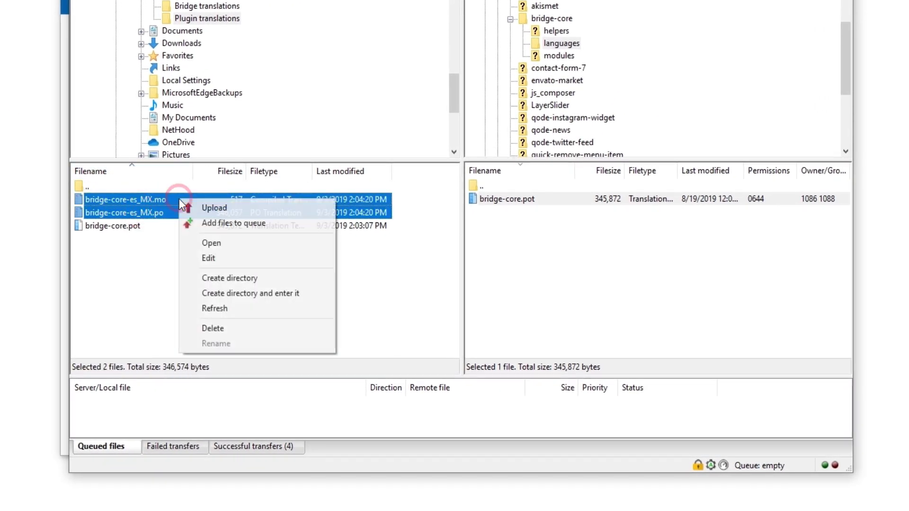
pyautogui.click(211, 211)
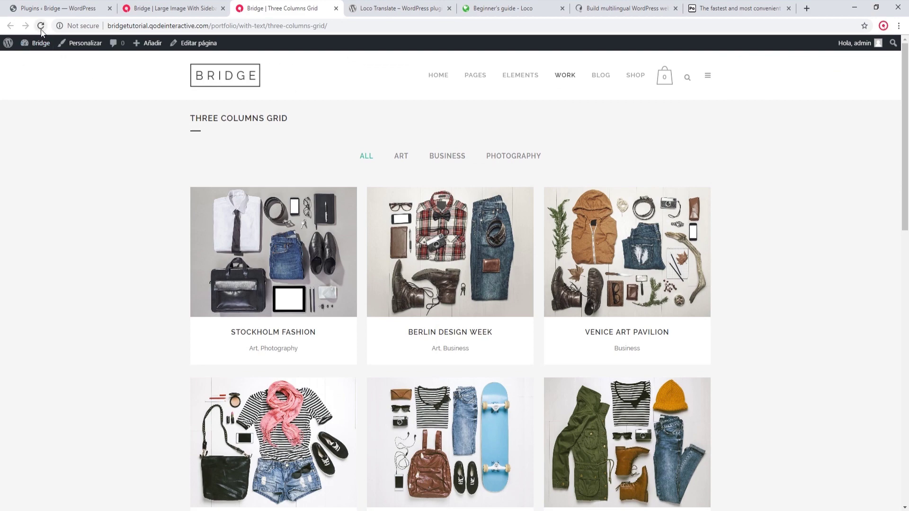
# Step: Reload the Three Columns Grid page in the browser and check the portfolio filter labels and items for the translation
pyautogui.click(40, 26)
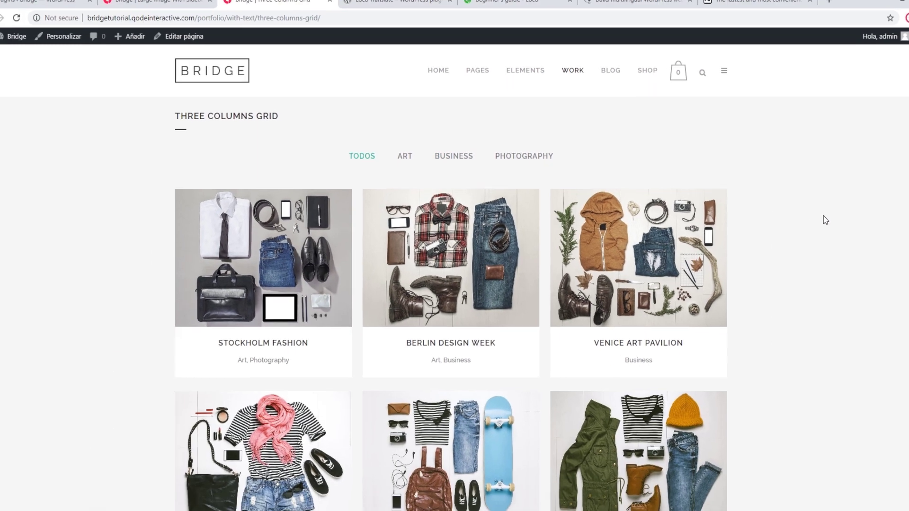
pyautogui.scroll(-5, 804, 219)
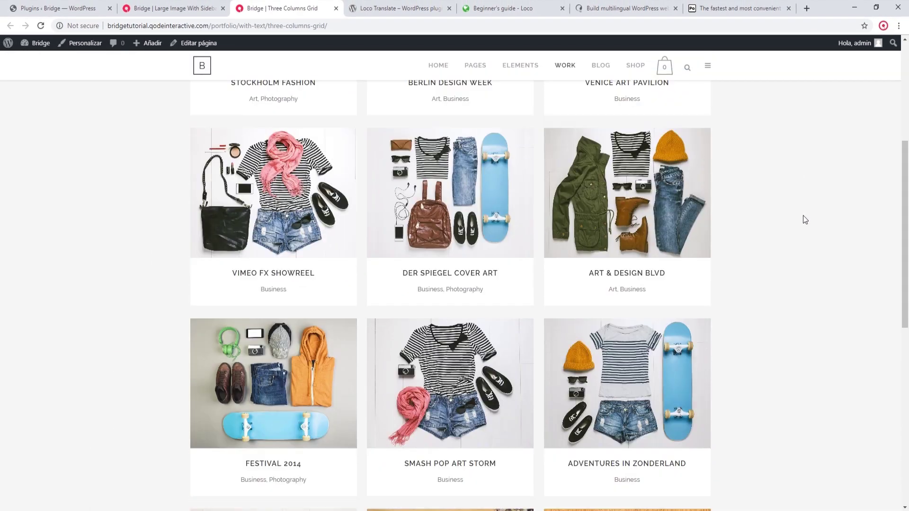
pyautogui.scroll(-2, 803, 219)
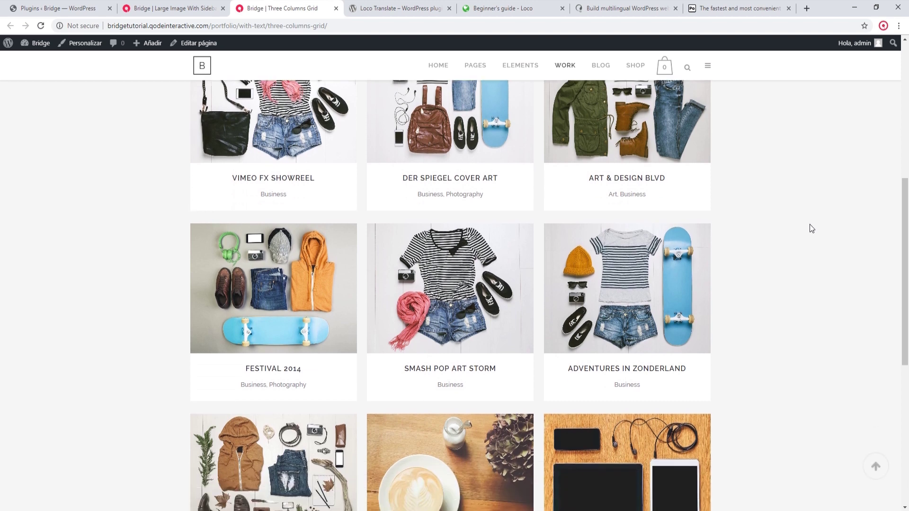
pyautogui.scroll(5, 811, 228)
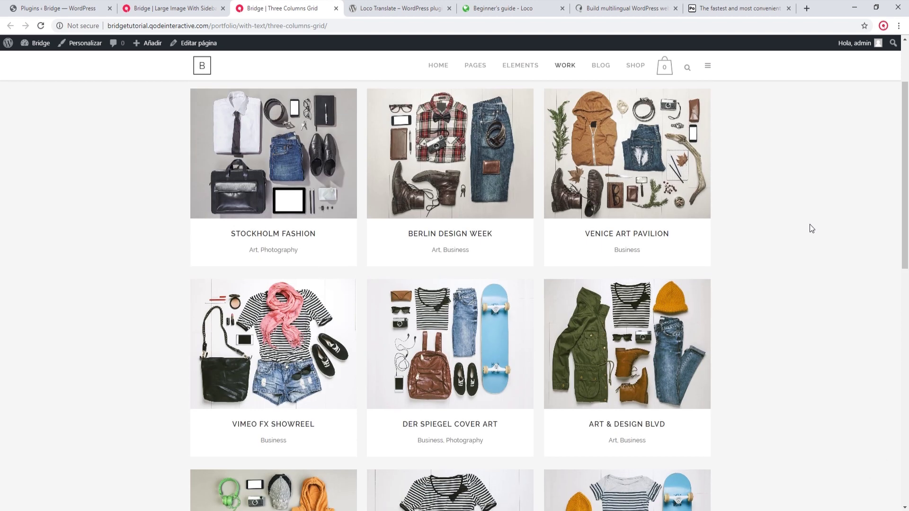
pyautogui.scroll(3, 811, 229)
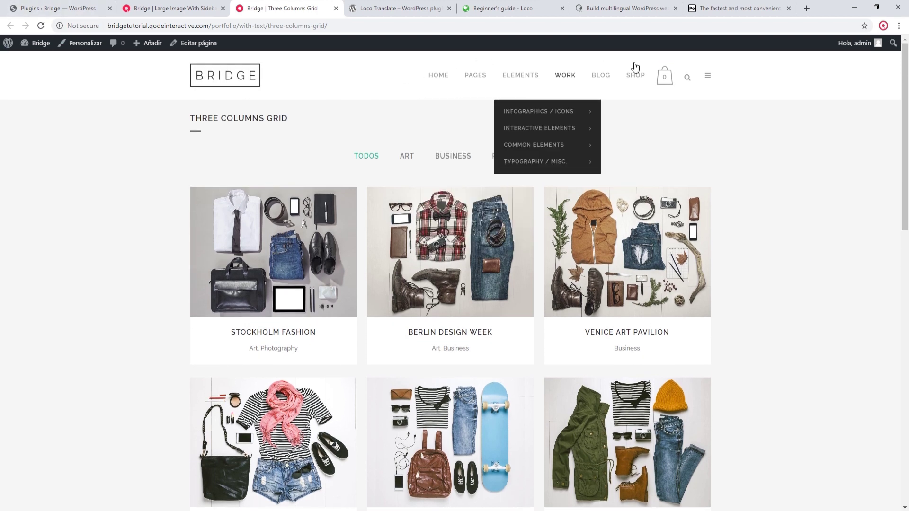
# Step: Look through the products on the Shop With Sidebar page and the installed plugins list in the WordPress admin
pyautogui.moveTo(646, 84)
pyautogui.click(652, 112)
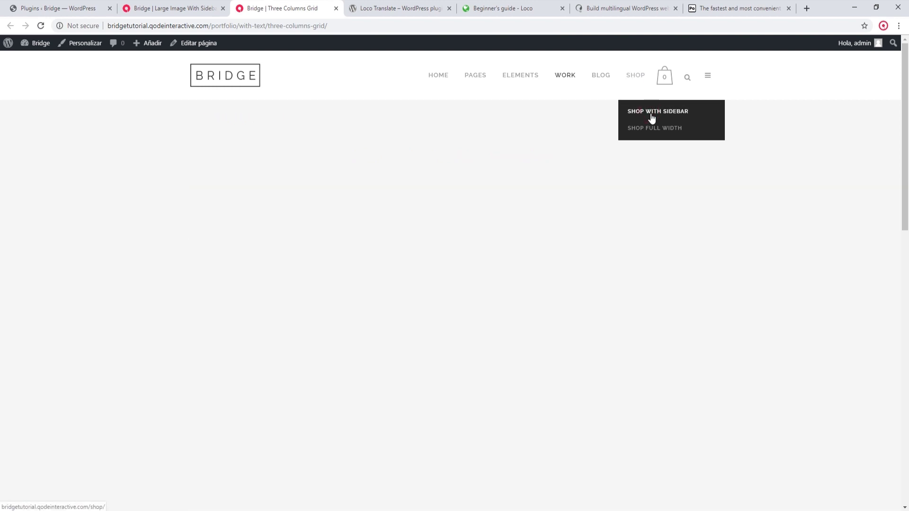
pyautogui.scroll(-8, 771, 225)
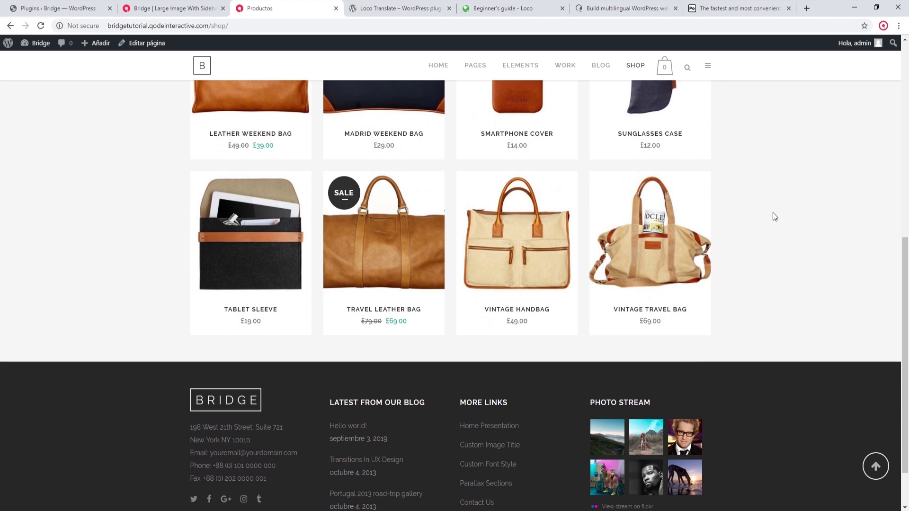
pyautogui.scroll(4, 774, 216)
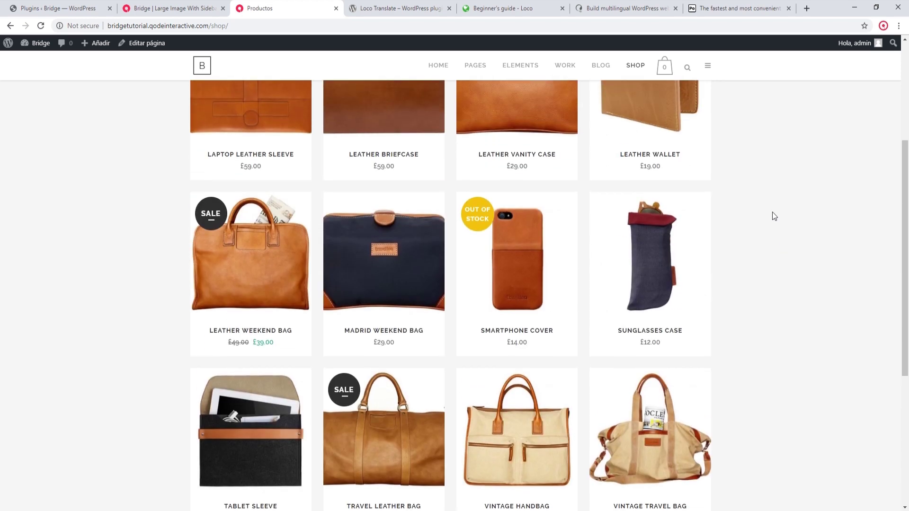
pyautogui.click(97, 15)
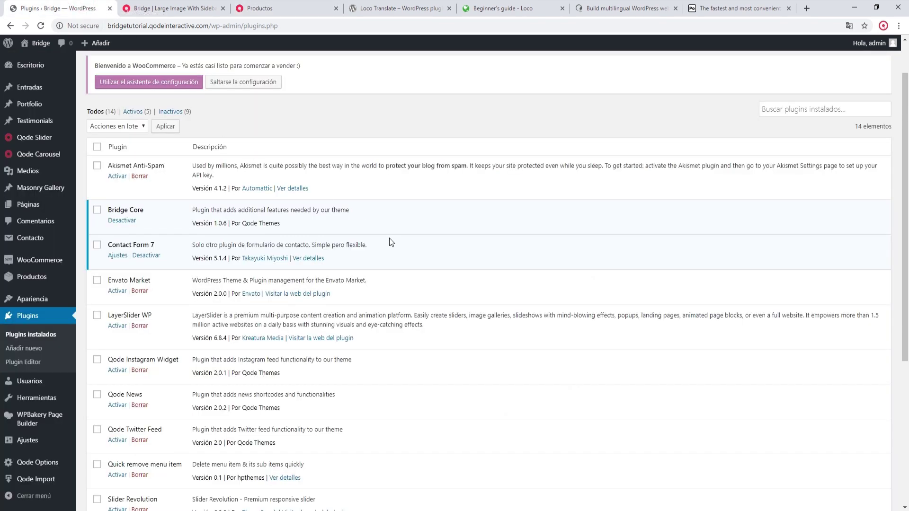
pyautogui.scroll(-5, 391, 241)
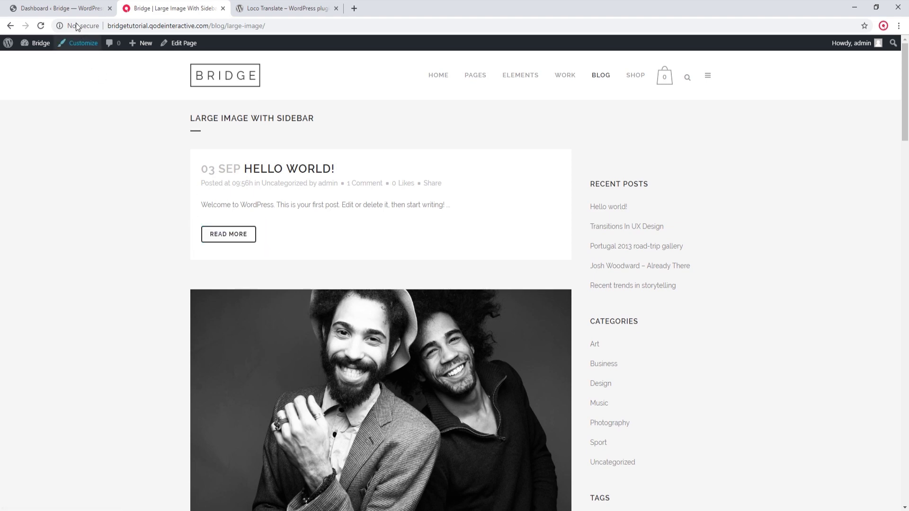
# Step: Open the General settings in the WordPress dashboard and check which Site Language is selected
pyautogui.click(73, 6)
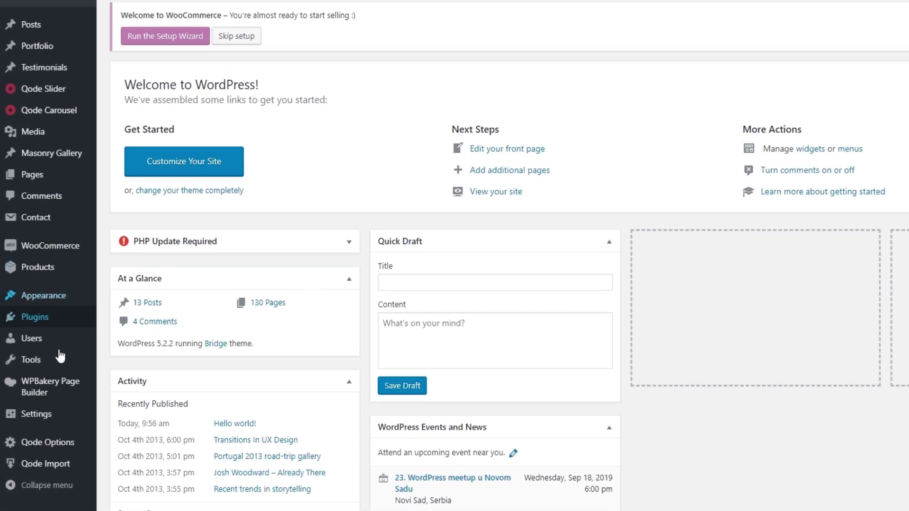
pyautogui.moveTo(39, 421)
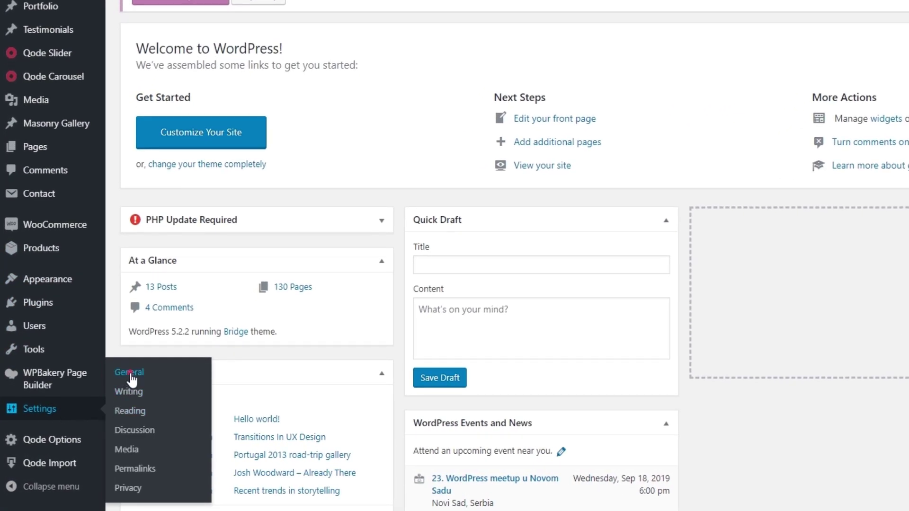
pyautogui.click(129, 376)
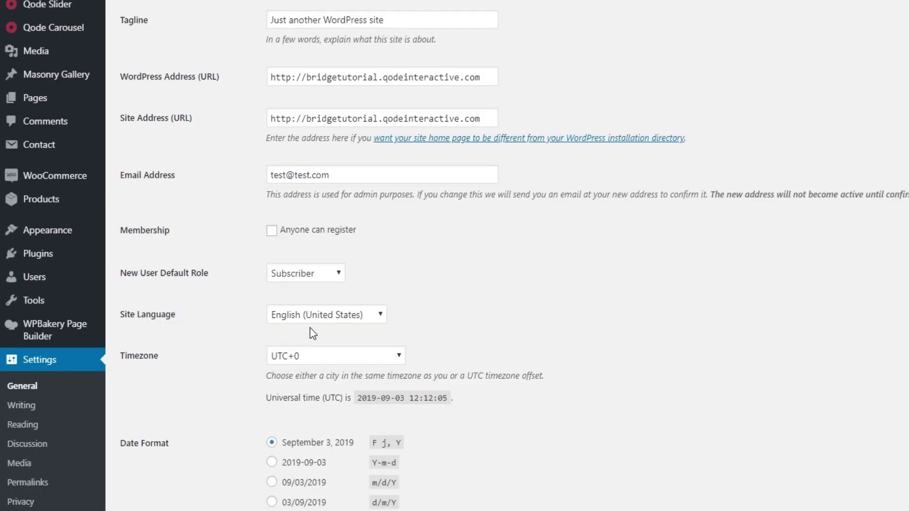
pyautogui.click(375, 315)
pyautogui.click(375, 315)
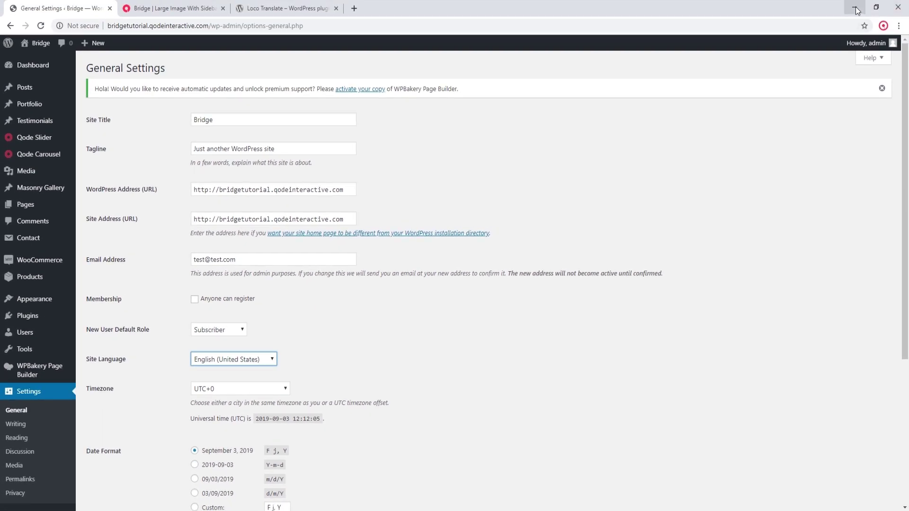
# Step: Minimize the browser and open bridge.pot from the desktop's Bridge translations folder in Poedit
pyautogui.click(856, 6)
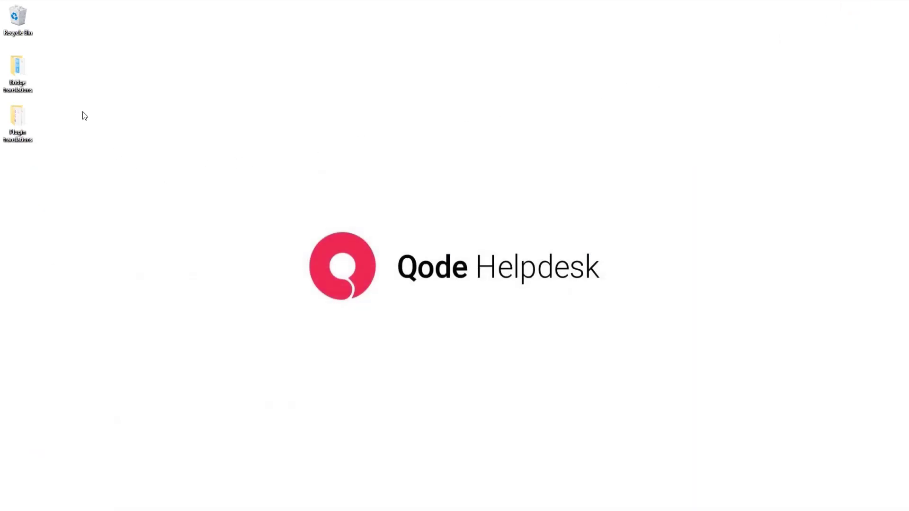
pyautogui.doubleClick(17, 73)
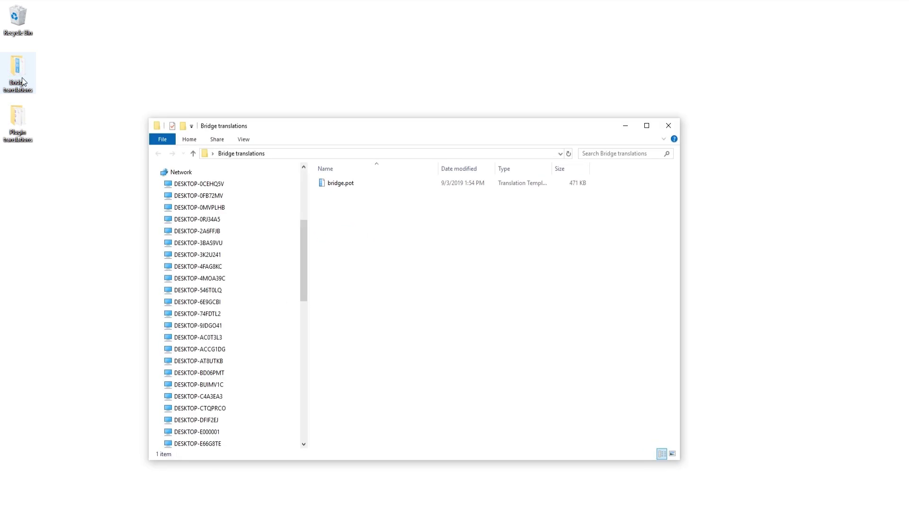
pyautogui.click(339, 185)
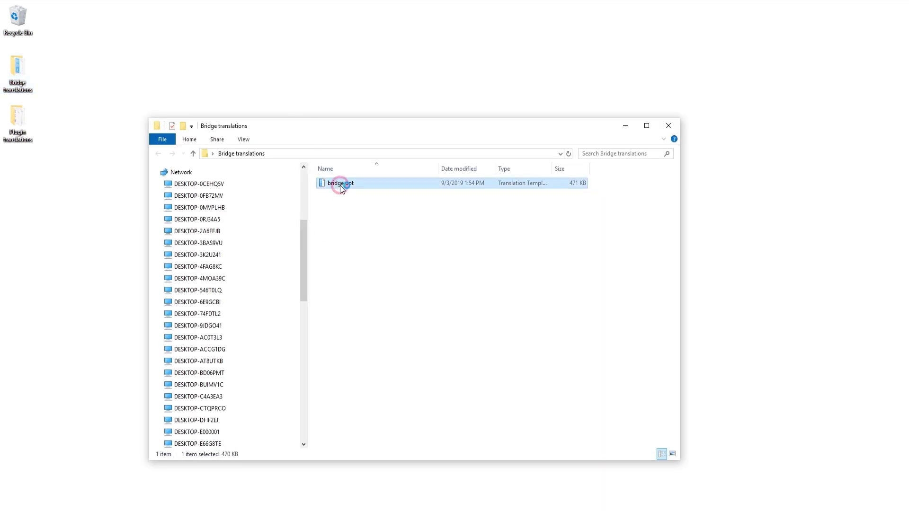
pyautogui.doubleClick(339, 185)
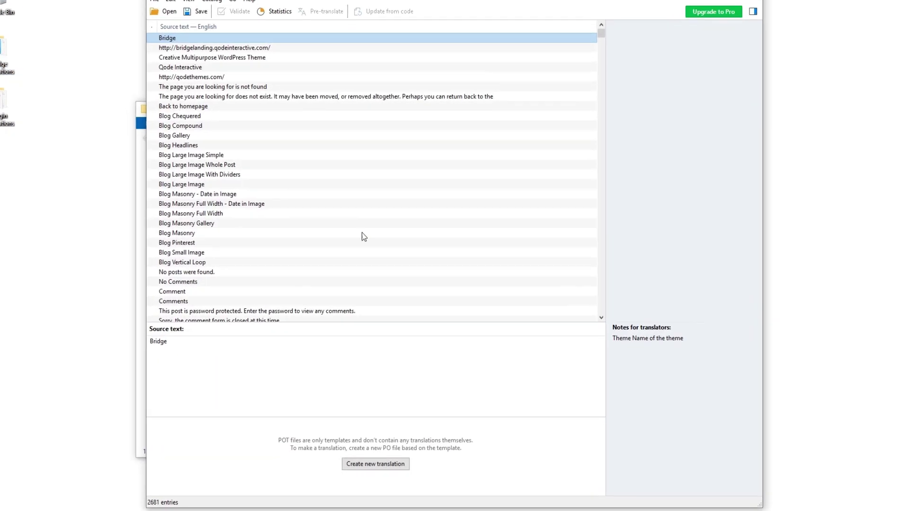
# Step: Create a new translation from the template with English (United States) as its language
pyautogui.click(382, 458)
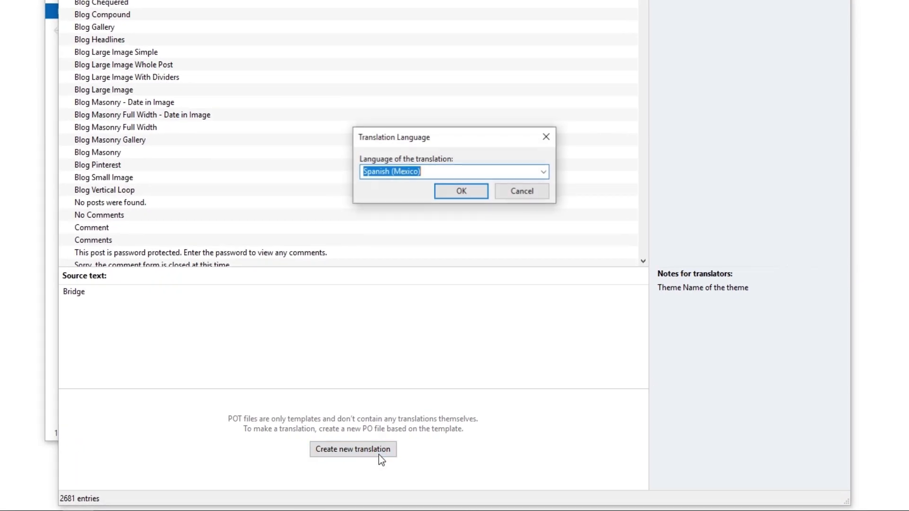
pyautogui.click(544, 172)
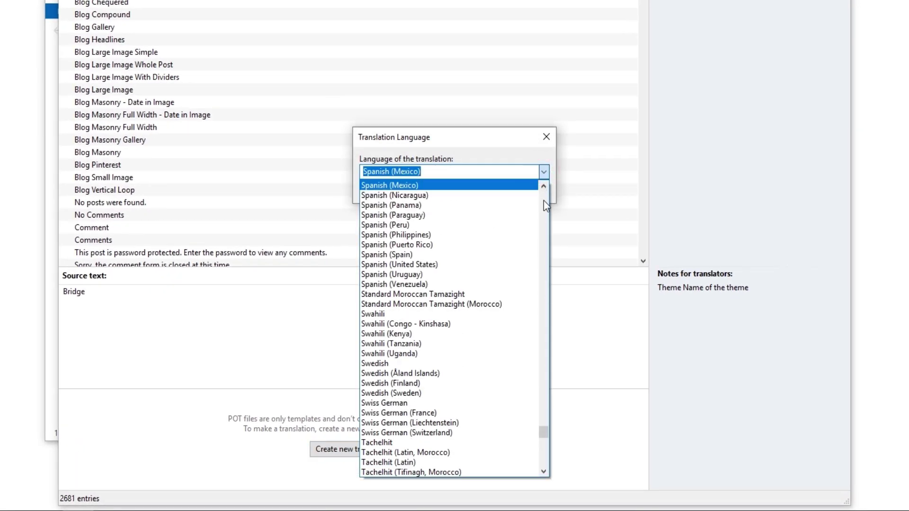
pyautogui.moveTo(547, 433); pyautogui.dragTo(560, 291)
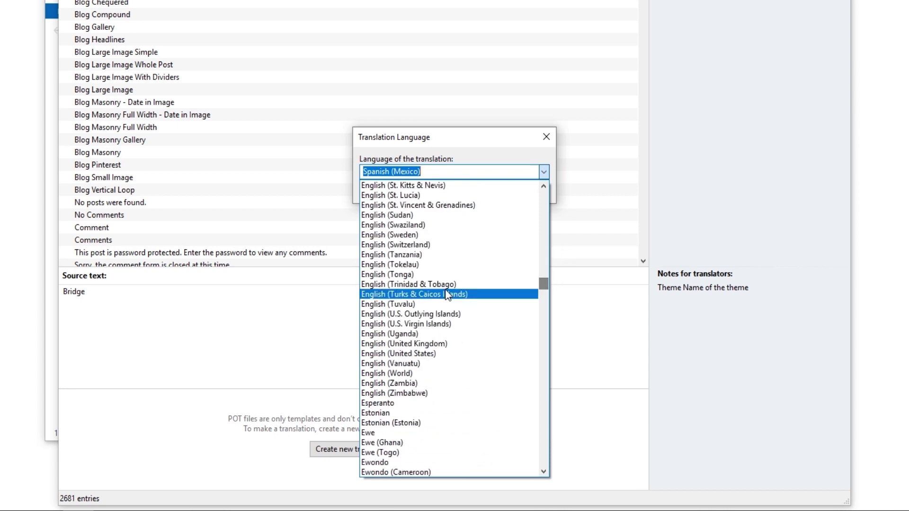
pyautogui.click(428, 349)
pyautogui.click(462, 191)
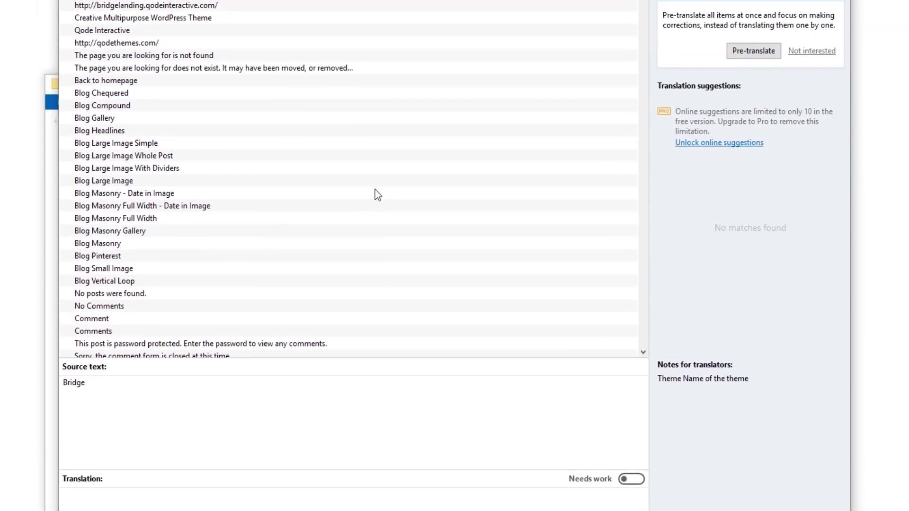
# Step: Find the "read more" entry in the catalog and highlight its source text
pyautogui.hotkey('ctrl', 'f')
pyautogui.write('read more')
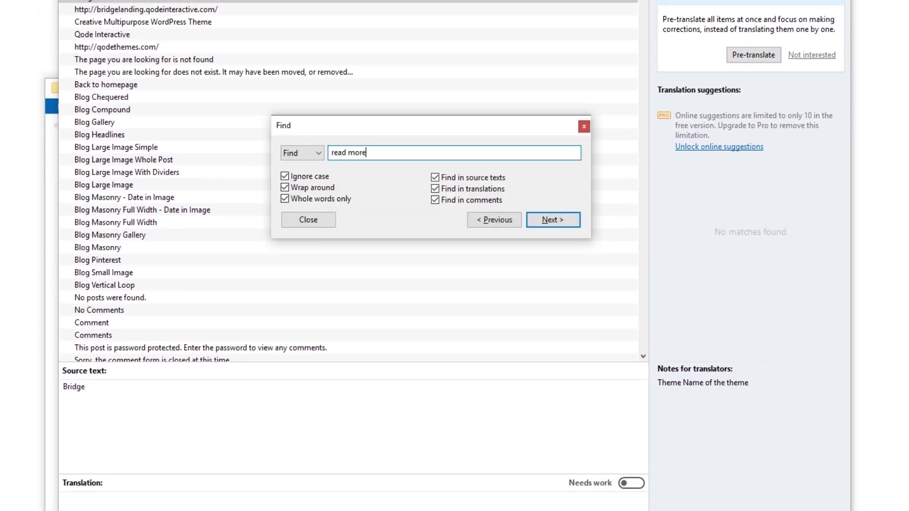
pyautogui.press('Return')
pyautogui.click(308, 220)
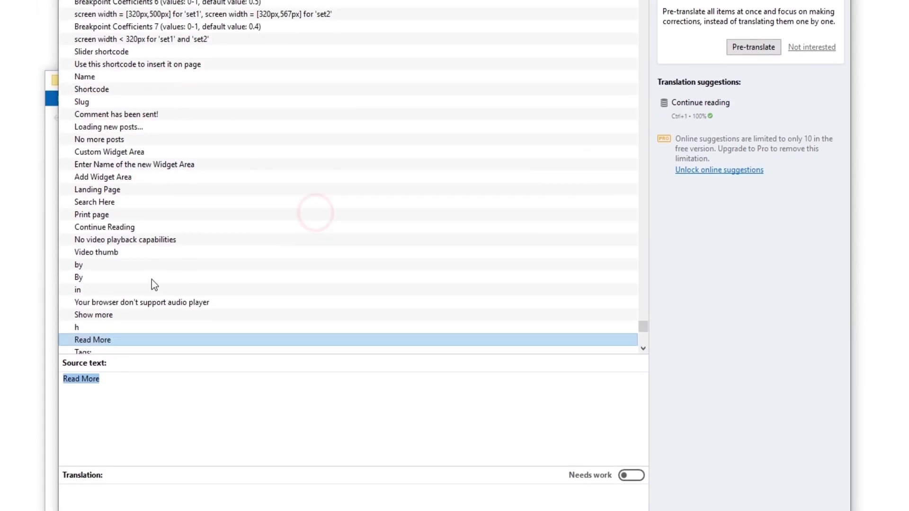
pyautogui.click(122, 382)
pyautogui.moveTo(121, 381); pyautogui.dragTo(67, 388)
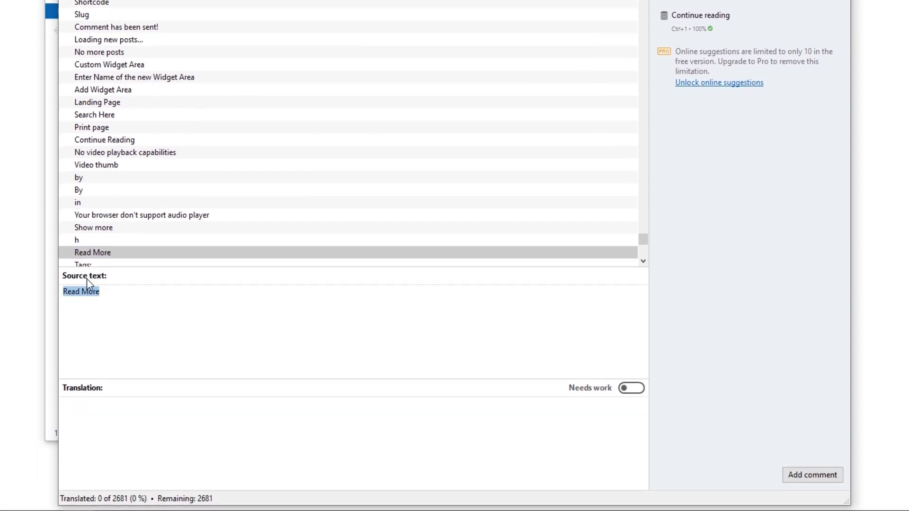
# Step: Enter "Continue reading" as the translation of the Read More entry
pyautogui.click(122, 430)
pyautogui.write('Continue reading')
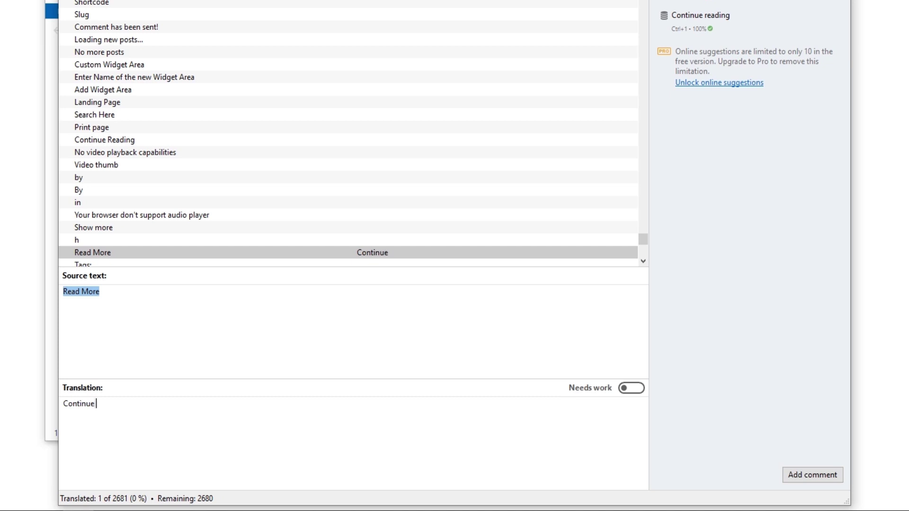
pyautogui.moveTo(144, 408); pyautogui.dragTo(80, 410)
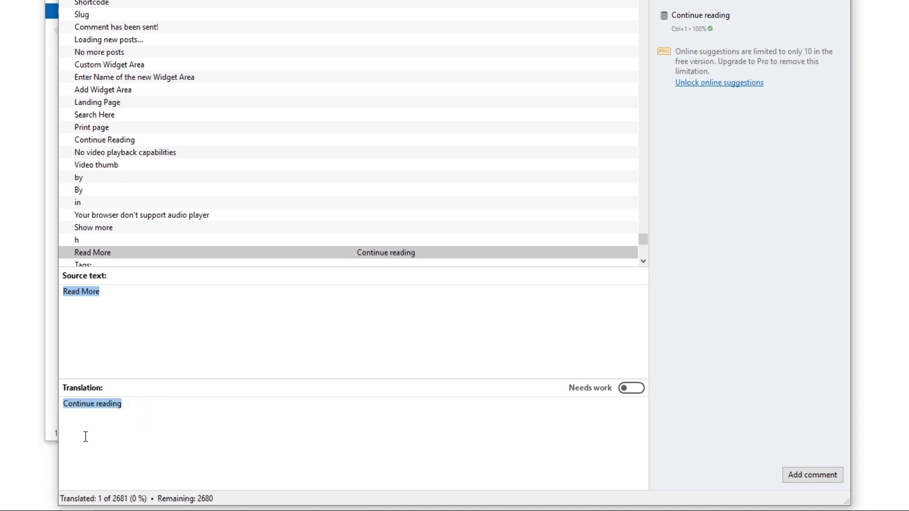
pyautogui.click(131, 420)
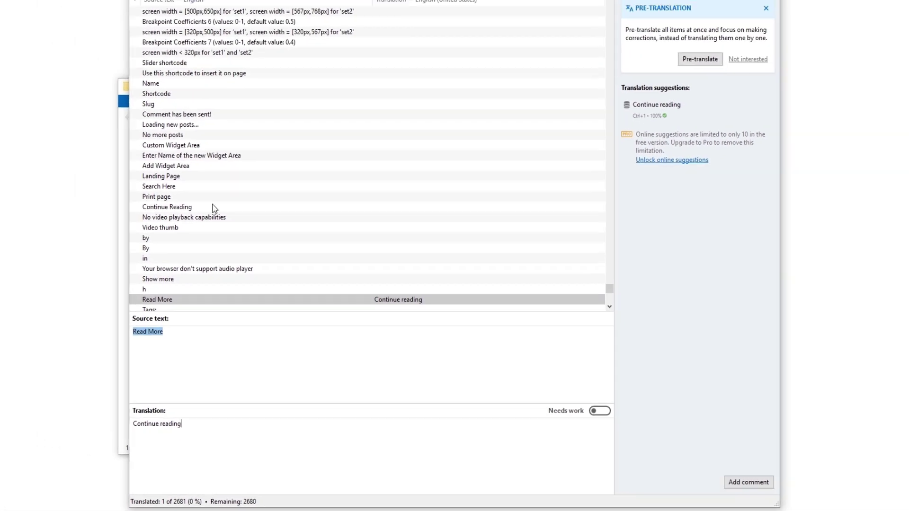
# Step: Save the translation as en_US.po in the Bridge translations folder and close Poedit
pyautogui.click(207, 28)
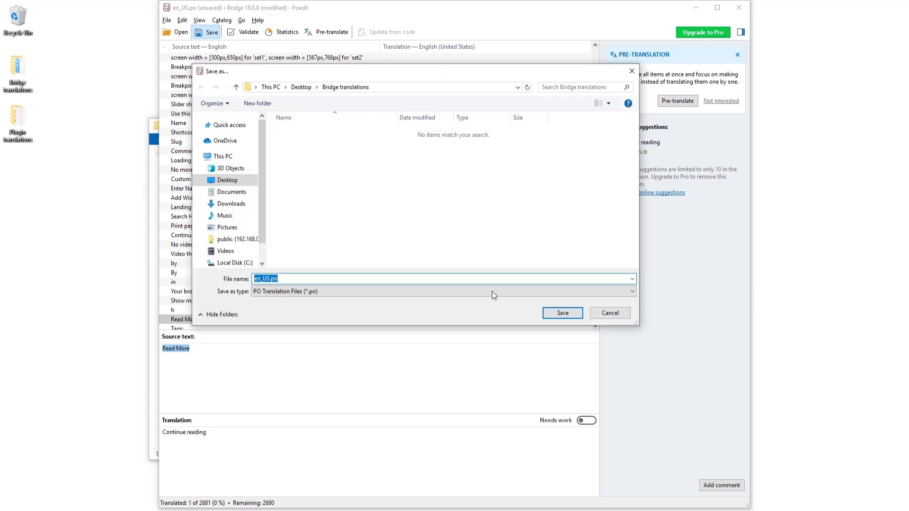
pyautogui.click(563, 313)
pyautogui.click(739, 11)
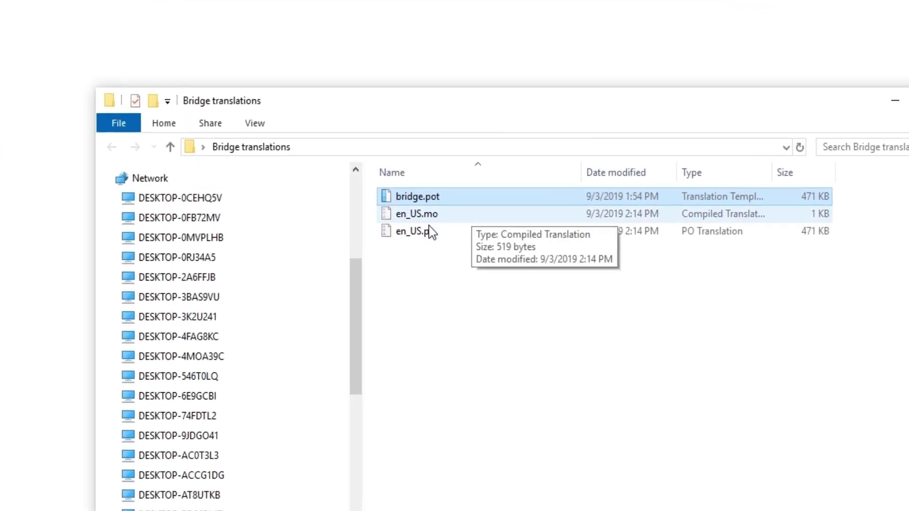
# Step: Check the generated files in the Bridge translations folder and select both en_US.mo and en_US.po
pyautogui.click(435, 235)
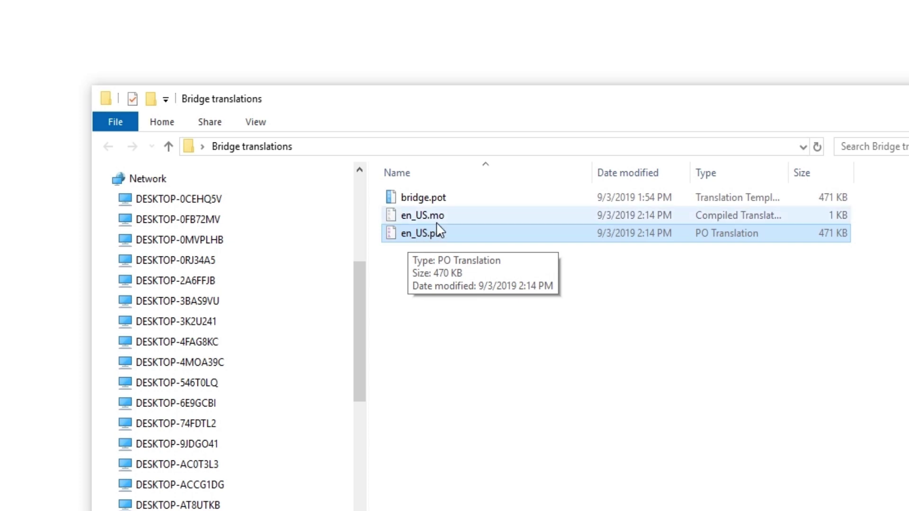
pyautogui.click(454, 217)
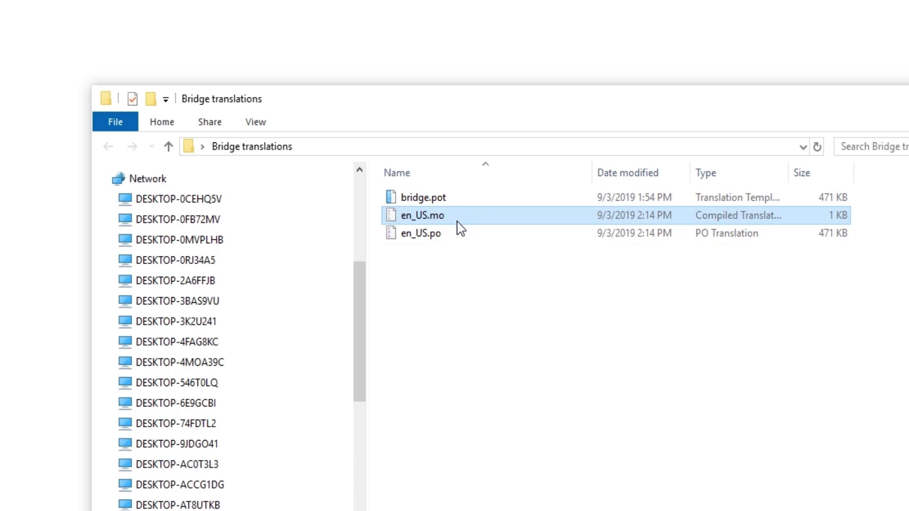
pyautogui.keyDown('ctrl'); pyautogui.click(460, 233); pyautogui.keyUp('ctrl')
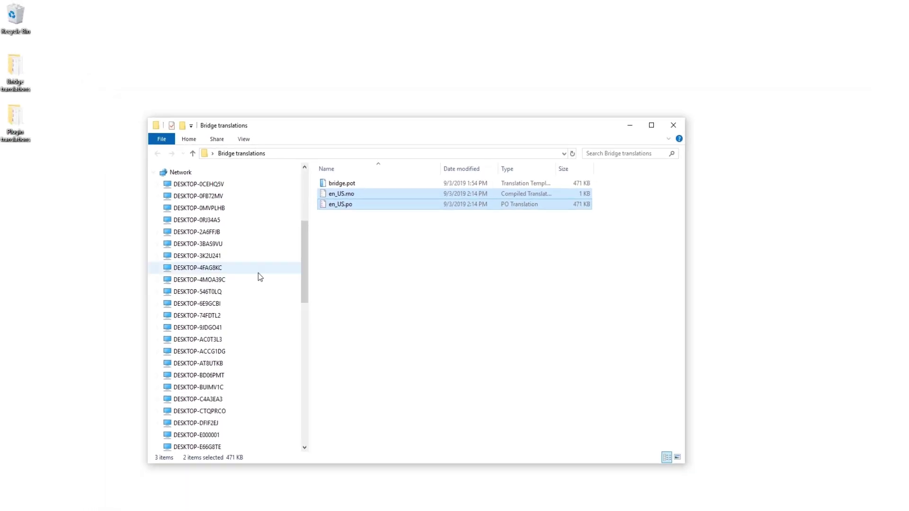
# Step: Launch FileZilla and connect to the website's server using the saved site entry
pyautogui.press('super')
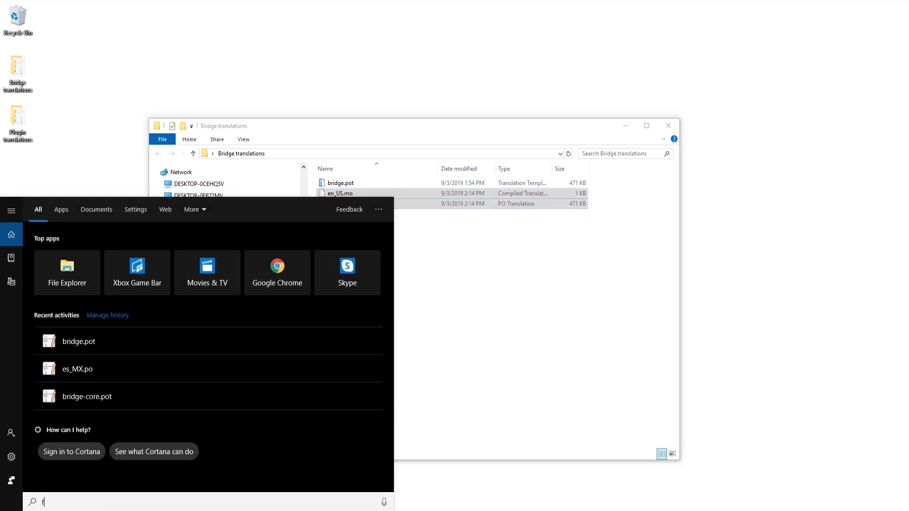
pyautogui.write('file')
pyautogui.click(178, 265)
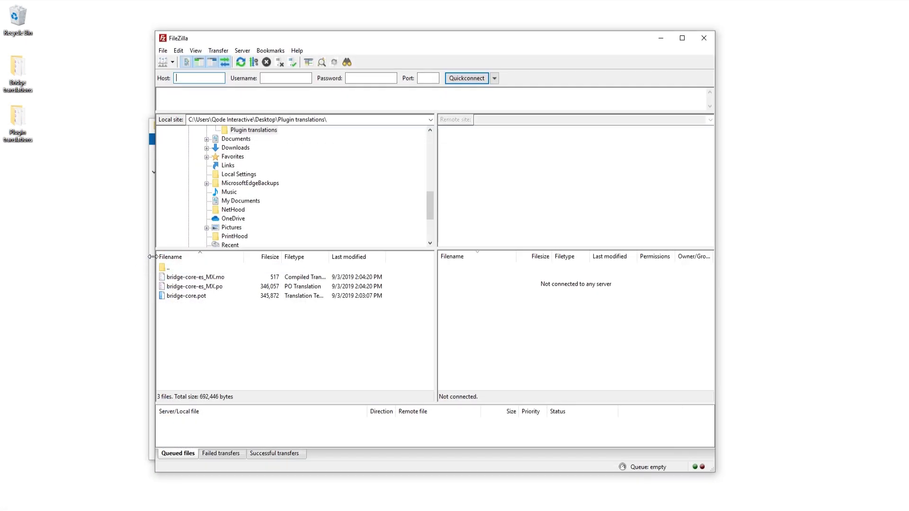
pyautogui.click(173, 63)
pyautogui.click(178, 74)
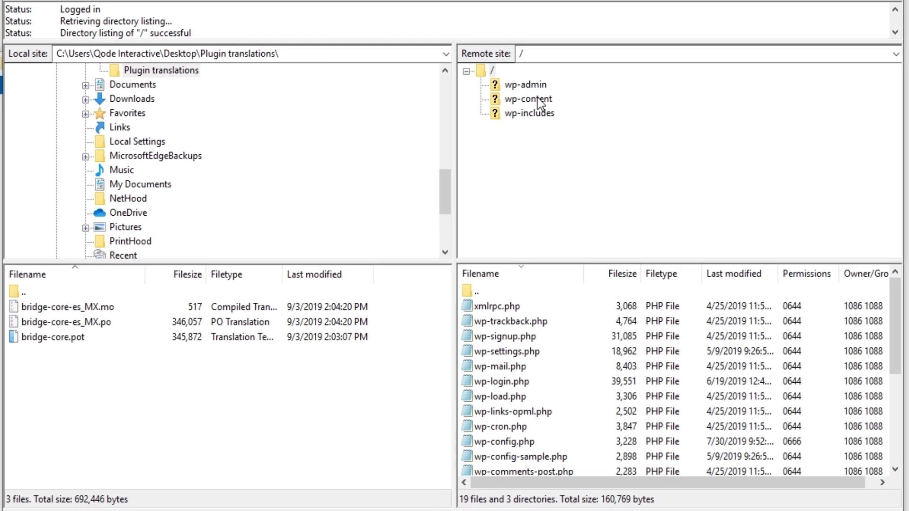
# Step: Open the remote /wp-content/themes/bridge/languages folder and the local Desktop folder Bridge translations
pyautogui.click(490, 142)
pyautogui.click(538, 140)
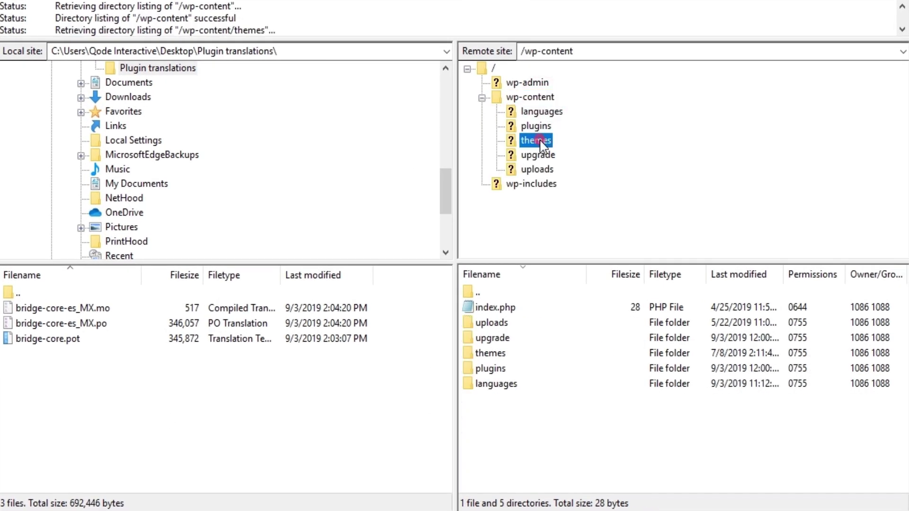
pyautogui.click(549, 157)
pyautogui.click(580, 183)
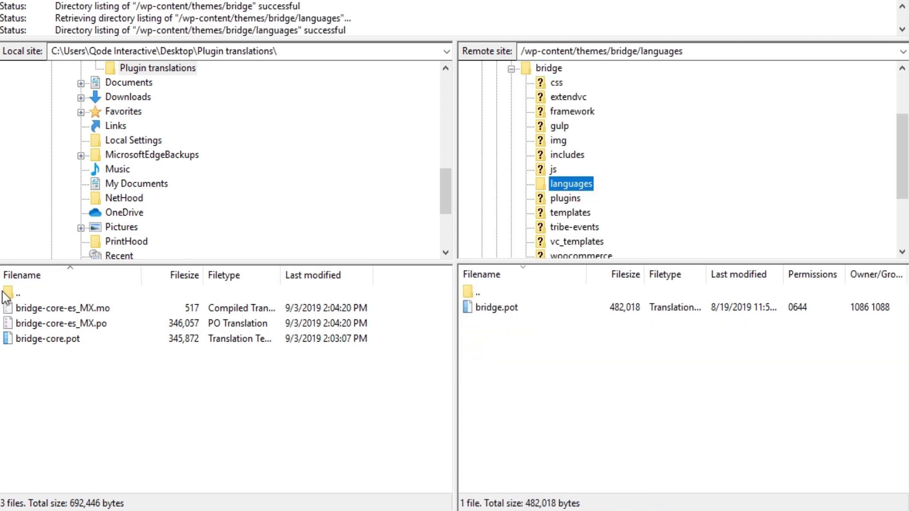
pyautogui.doubleClick(19, 297)
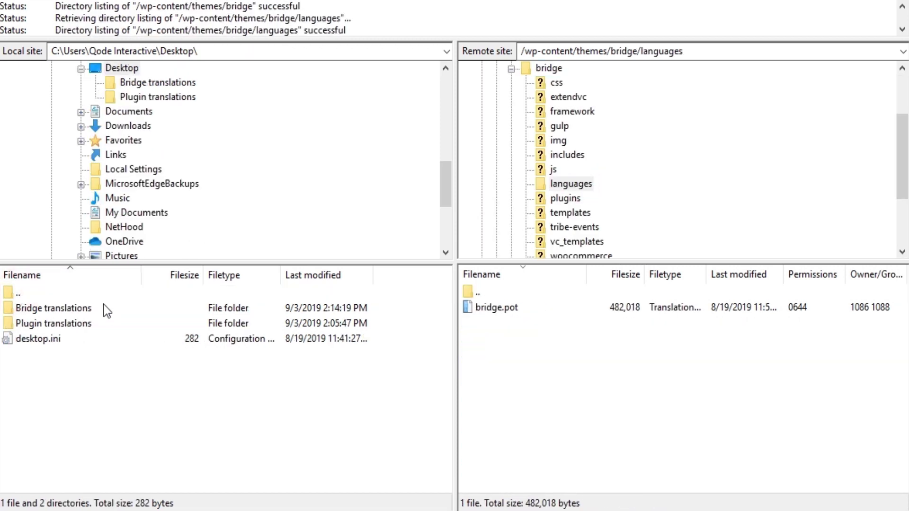
pyautogui.doubleClick(71, 308)
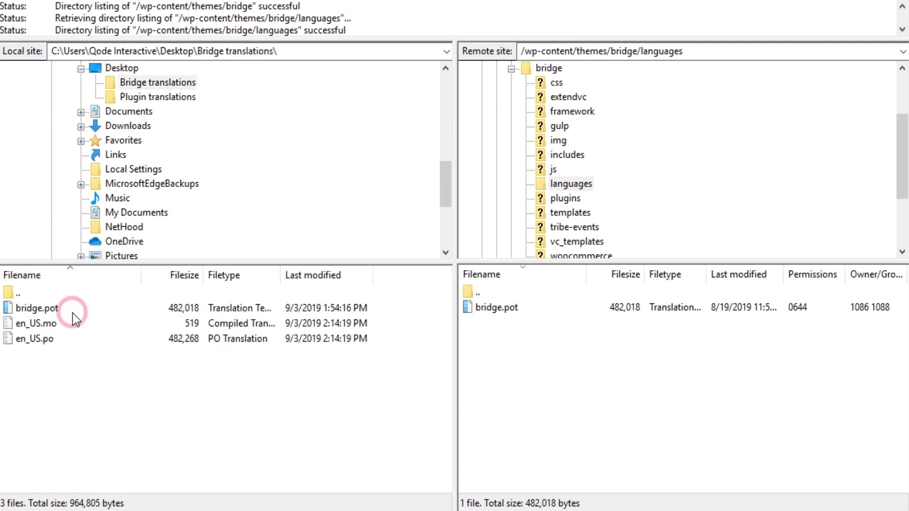
# Step: Upload en_US.mo and en_US.po from the local Bridge translations folder to the theme's remote languages folder
pyautogui.click(46, 338)
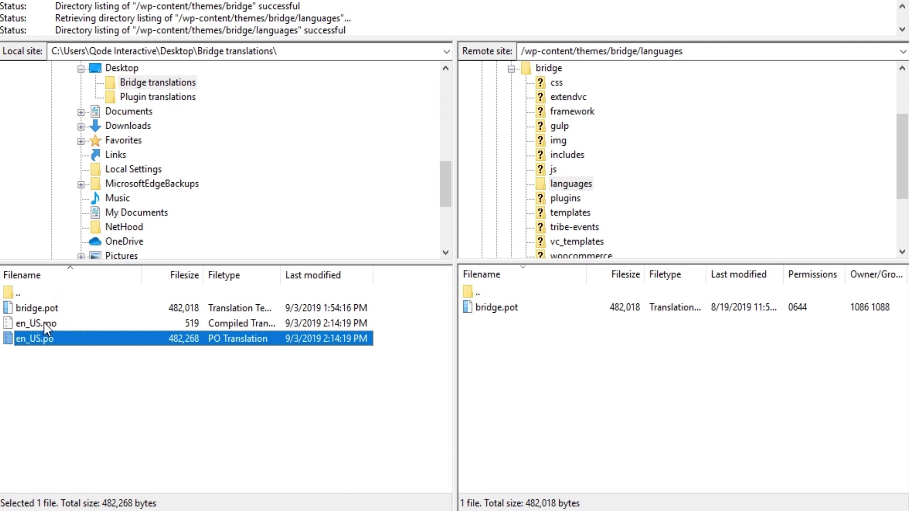
pyautogui.keyDown('ctrl'); pyautogui.click(43, 323); pyautogui.keyUp('ctrl')
pyautogui.rightClick(72, 322)
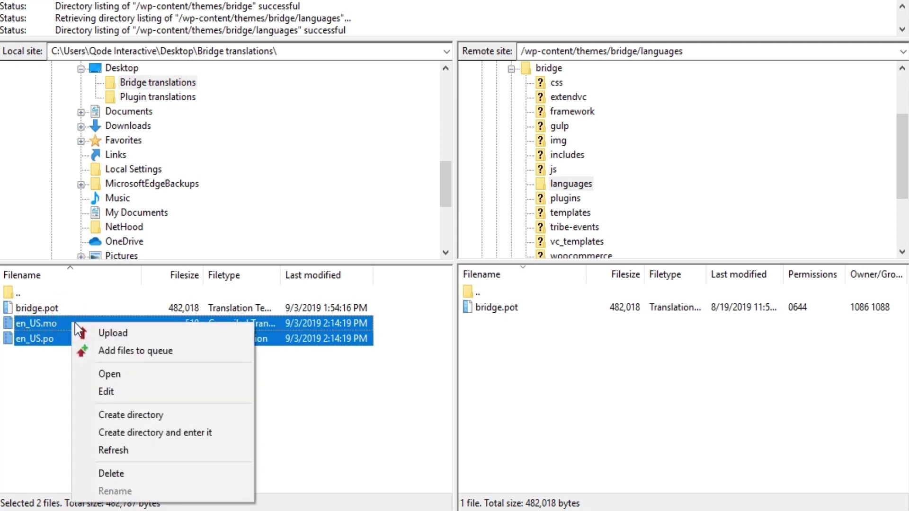
pyautogui.click(116, 333)
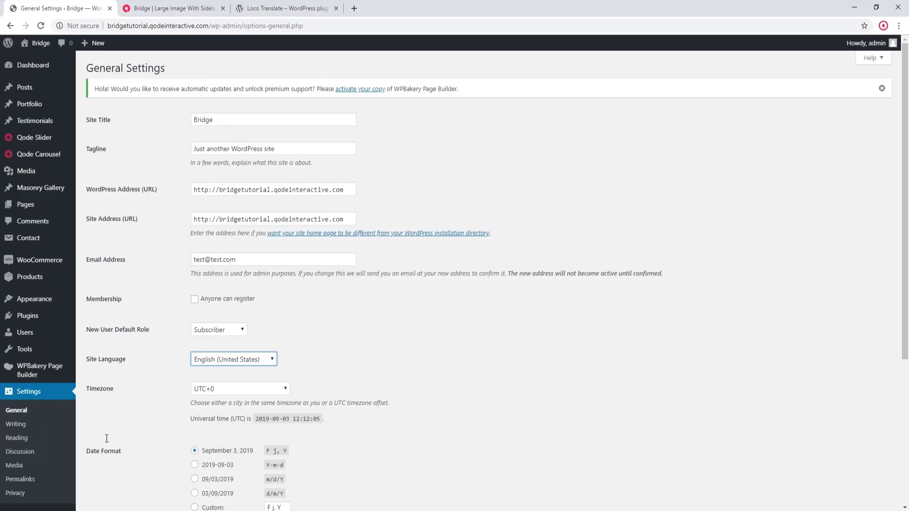
# Step: Switch to the browser and reload the Large Image With Sidebar blog page to check the button wording
pyautogui.click(168, 8)
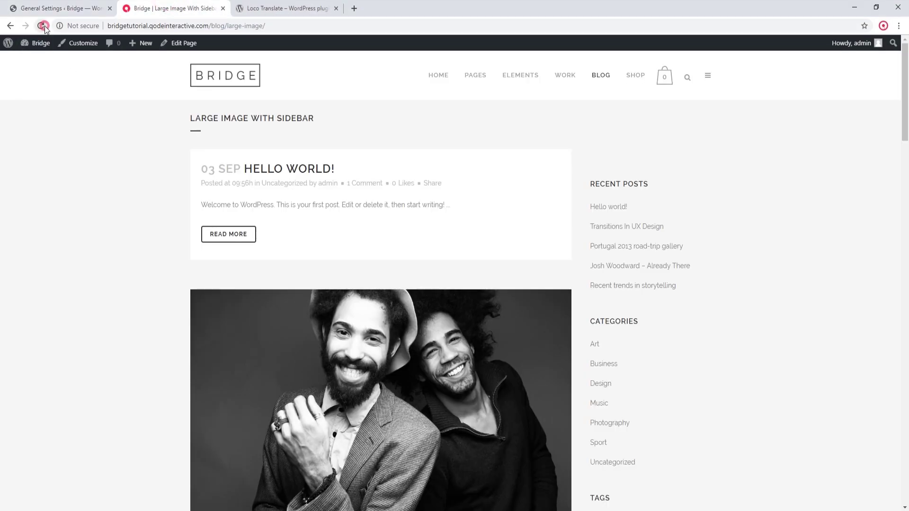
pyautogui.click(43, 26)
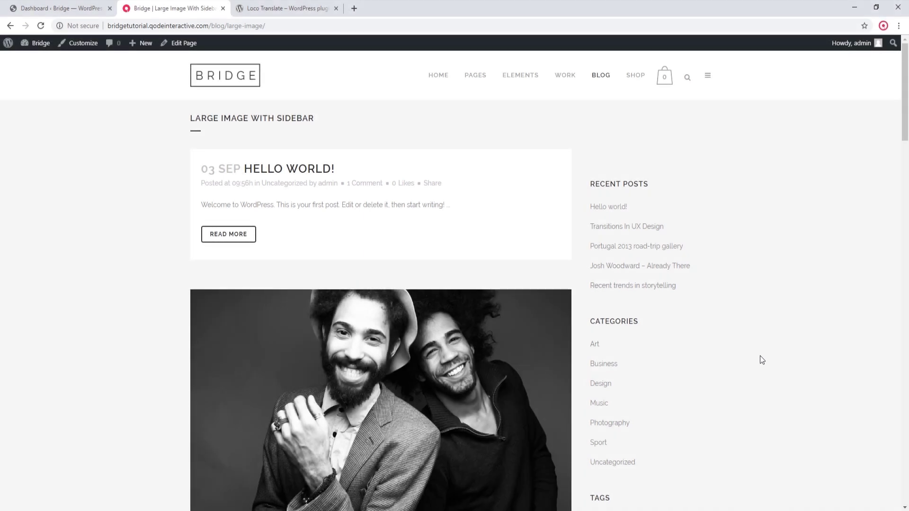
# Step: Open the WordPress General Settings from the dashboard and show the Site Language choices
pyautogui.click(24, 7)
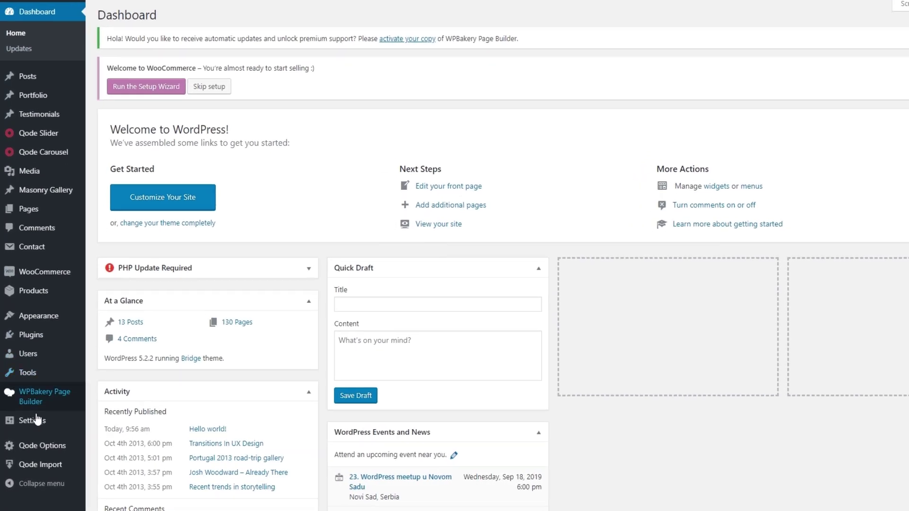
pyautogui.moveTo(28, 425)
pyautogui.click(127, 374)
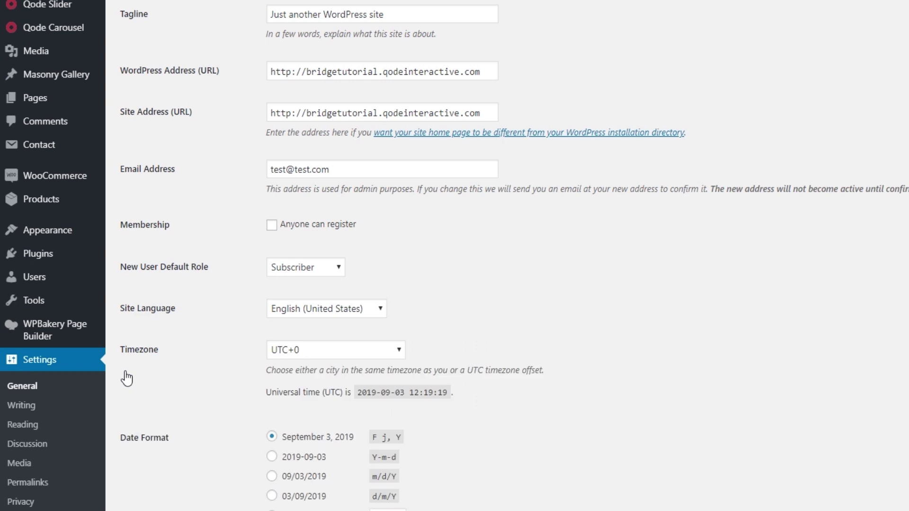
pyautogui.click(347, 313)
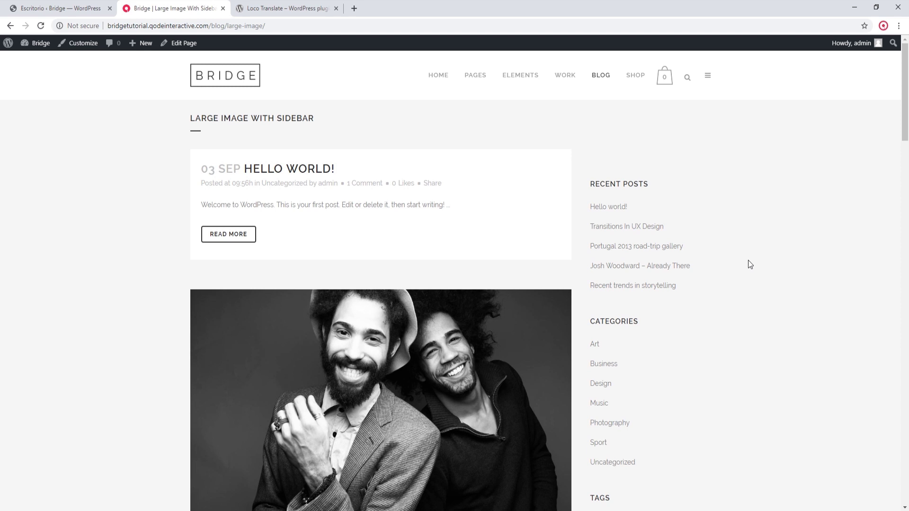
# Step: Launch FileZilla and connect to the Bridge website's server using the saved site entry
pyautogui.click(36, 507)
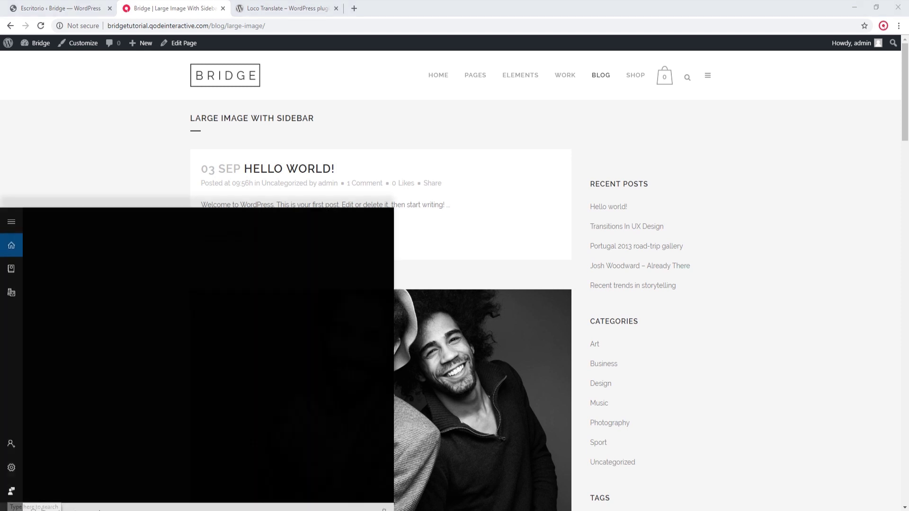
pyautogui.write('file')
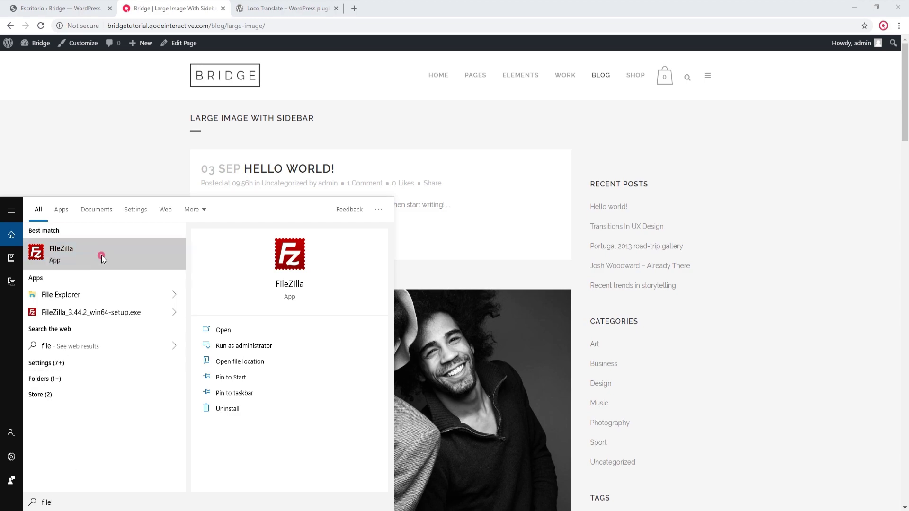
pyautogui.click(101, 254)
pyautogui.click(173, 62)
pyautogui.click(181, 75)
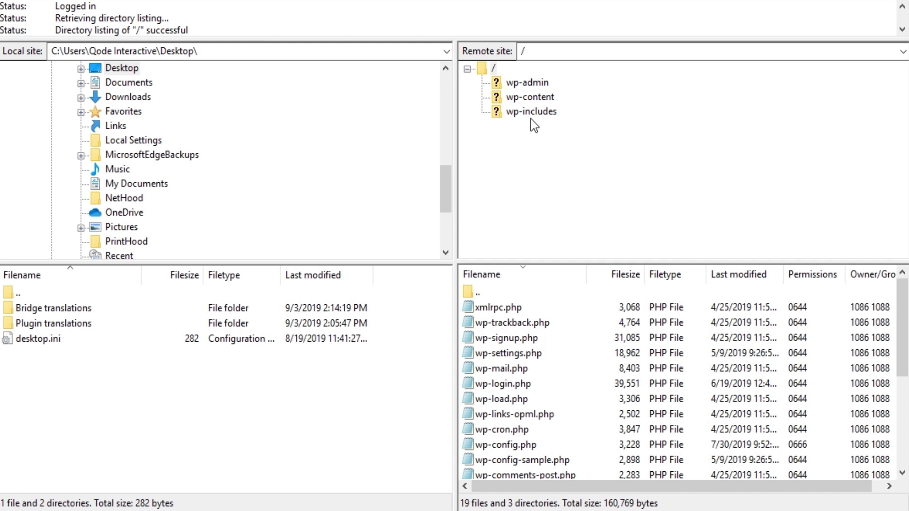
# Step: Open the remote /wp-content/languages folder to list the WordPress core translation files
pyautogui.click(536, 99)
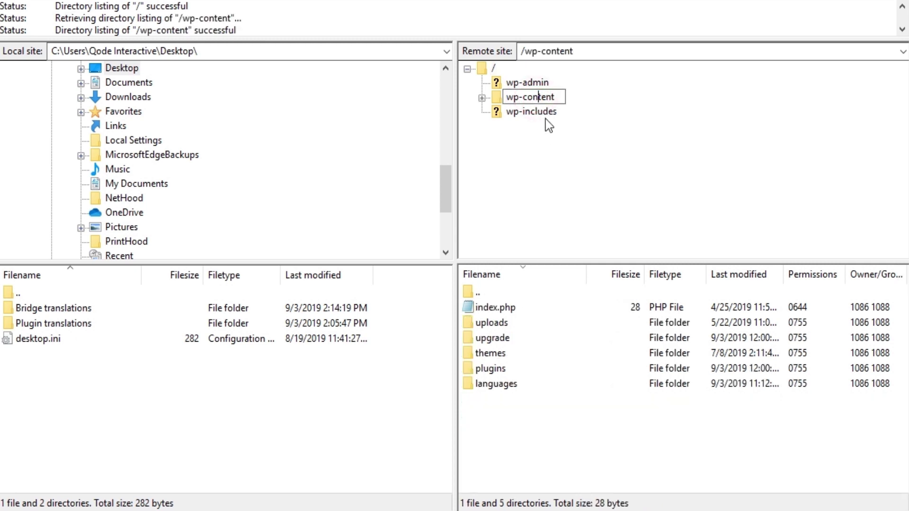
pyautogui.doubleClick(547, 99)
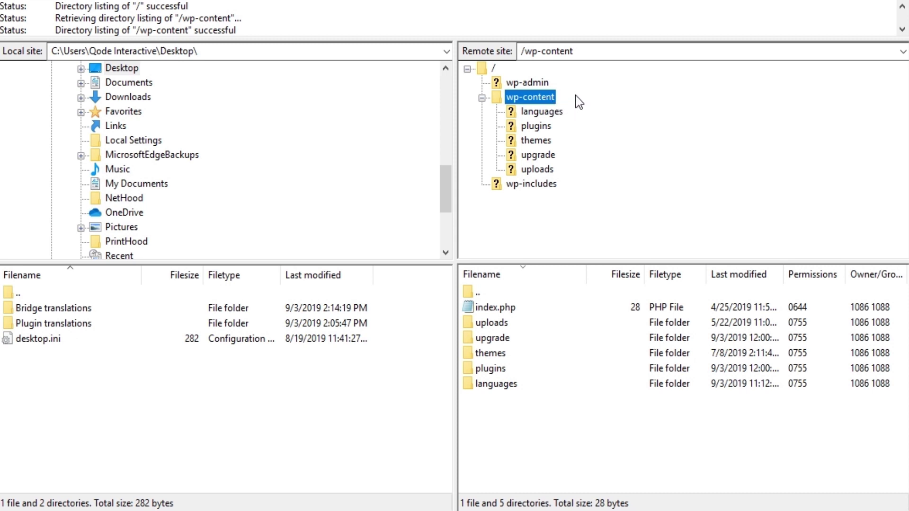
pyautogui.doubleClick(545, 112)
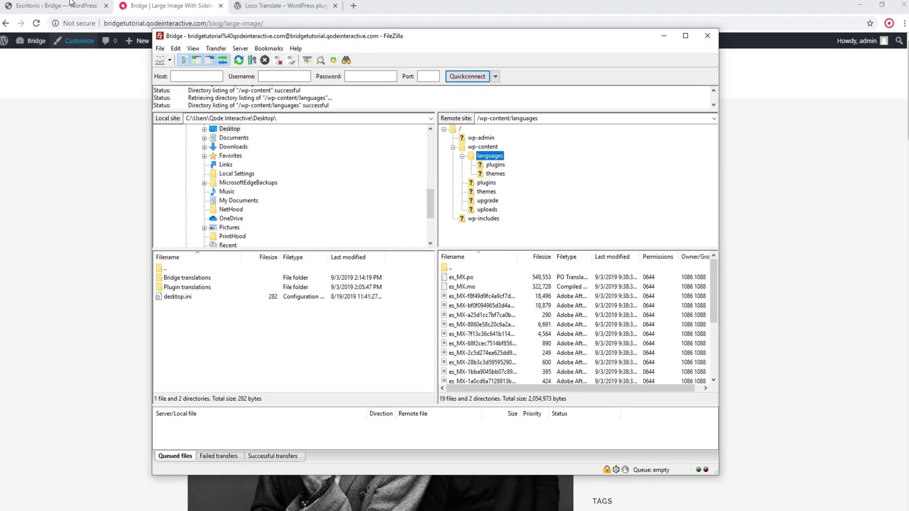
# Step: Switch to the browser and check the site language setting on the WordPress general settings page
pyautogui.click(71, 4)
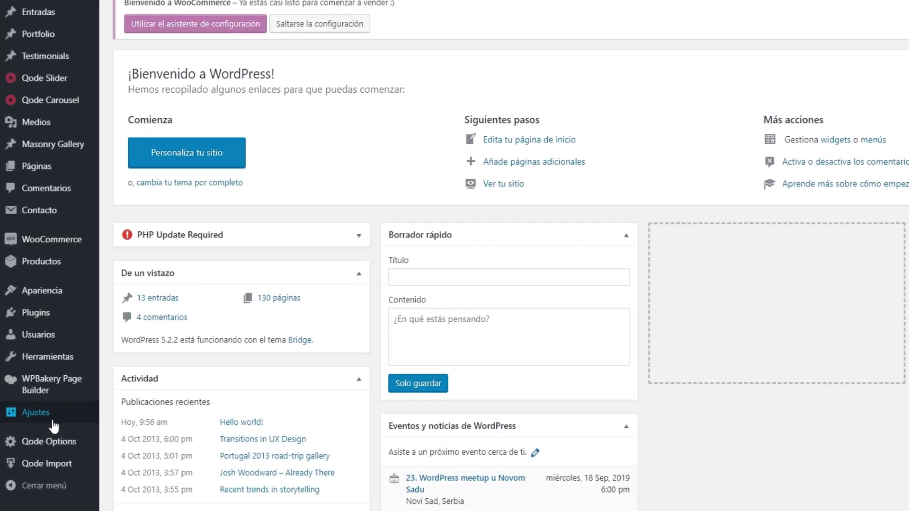
pyautogui.moveTo(31, 420)
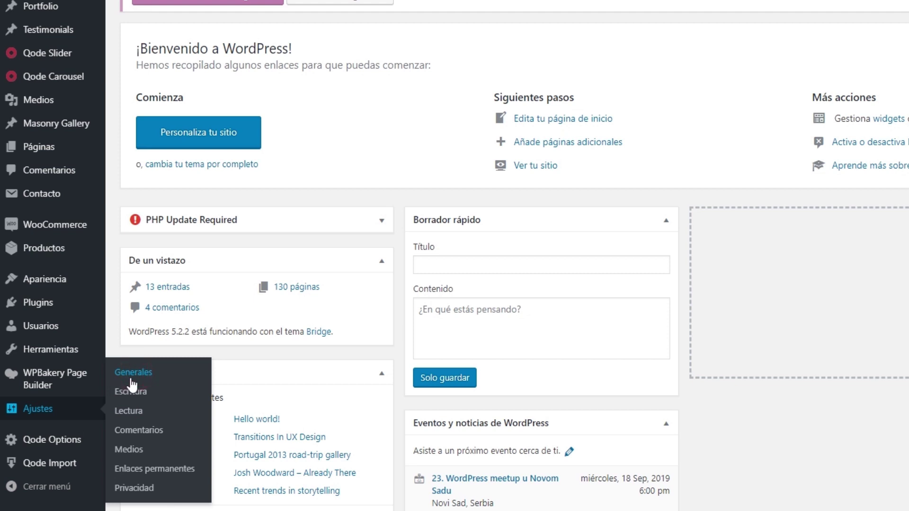
pyautogui.click(132, 381)
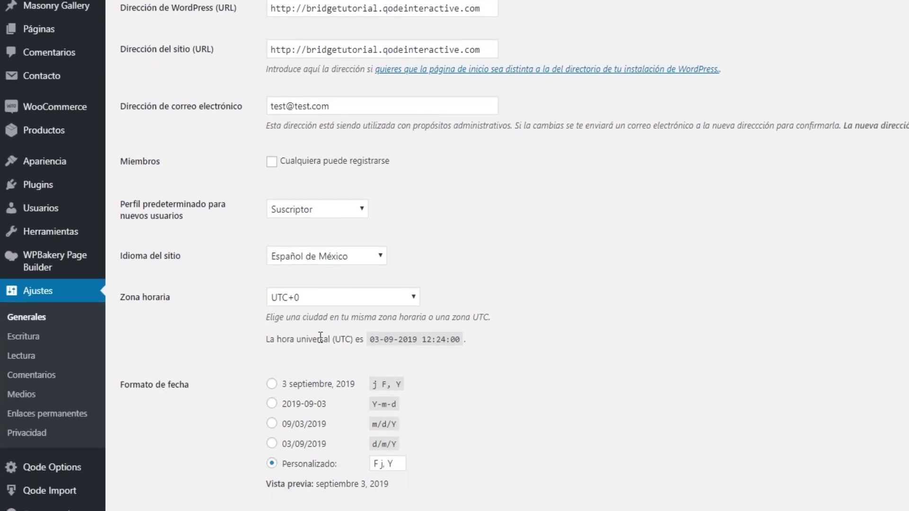
pyautogui.click(351, 255)
pyautogui.click(351, 254)
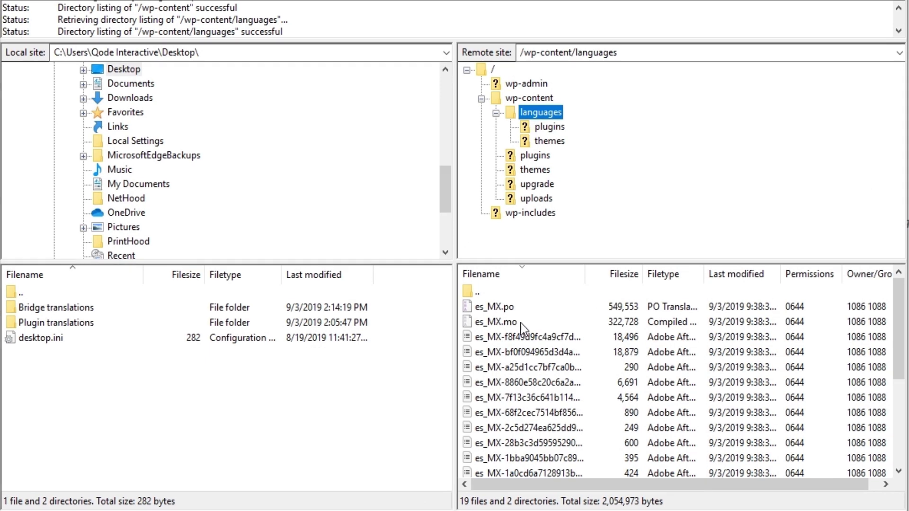
# Step: Return to FileZilla and examine the names of es_MX.po and es_MX.mo in the remote /wp-content/languages folder
pyautogui.click(500, 304)
pyautogui.click(511, 323)
pyautogui.click(516, 310)
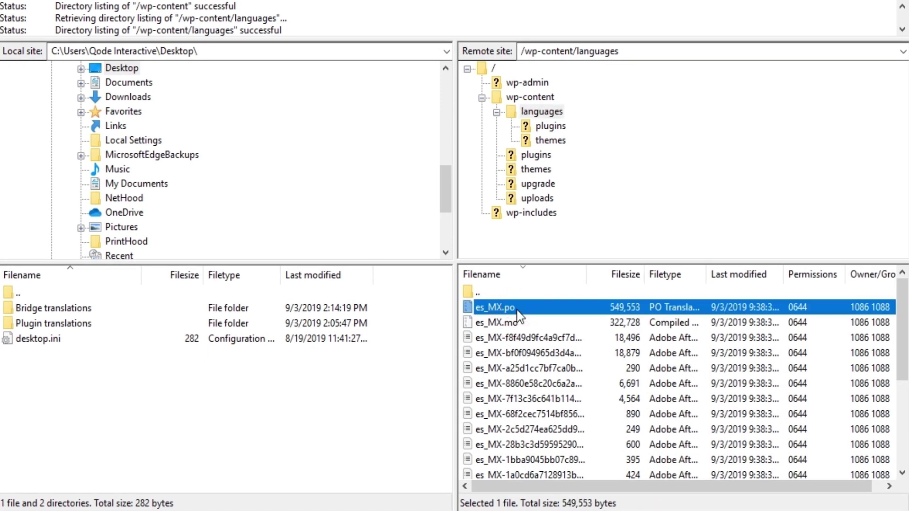
pyautogui.click(502, 305)
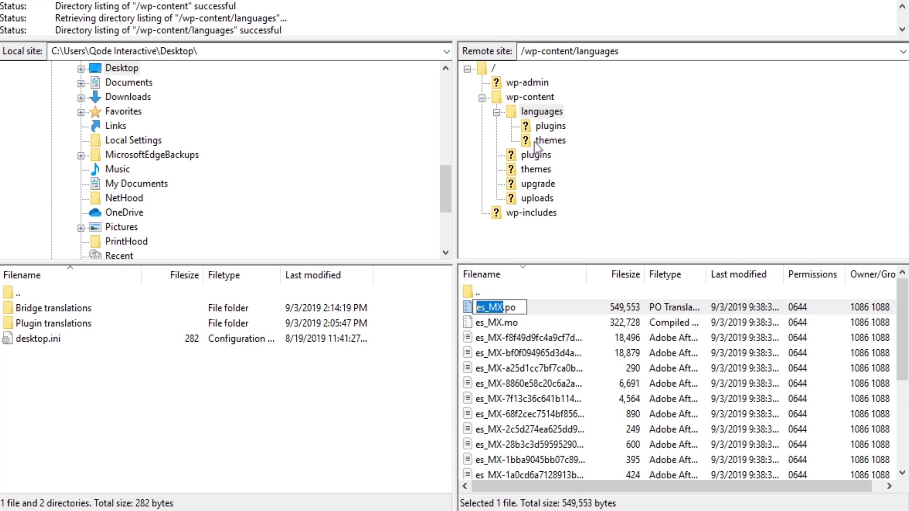
# Step: Open the remote /wp-content/themes/bridge/languages folder and check its es_MX translation file names
pyautogui.click(544, 101)
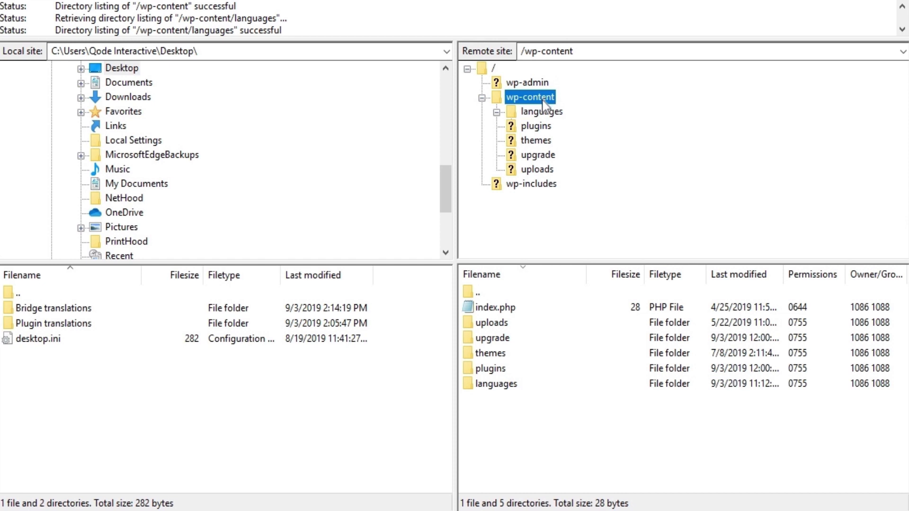
pyautogui.click(538, 142)
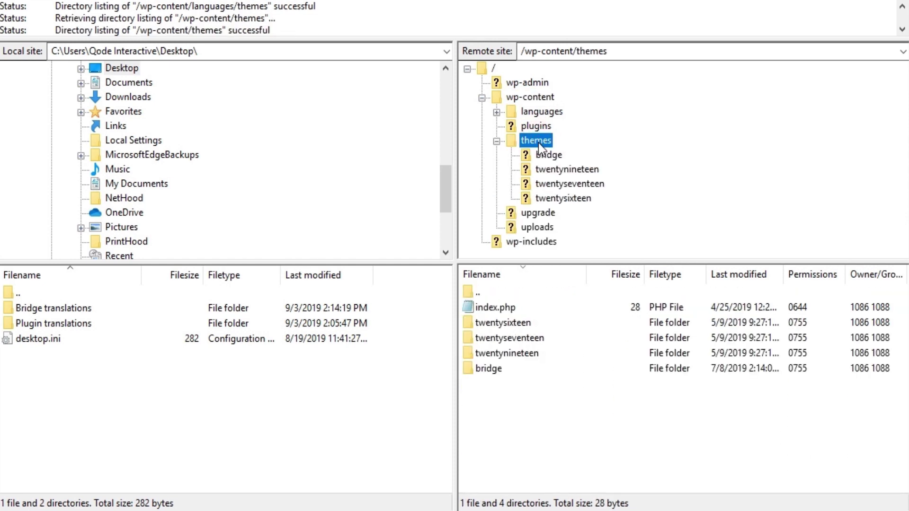
pyautogui.click(549, 155)
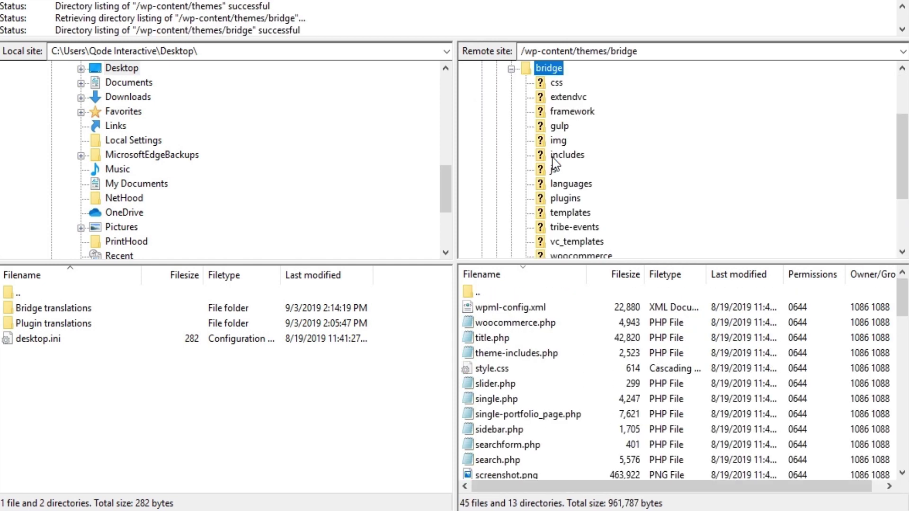
pyautogui.click(581, 188)
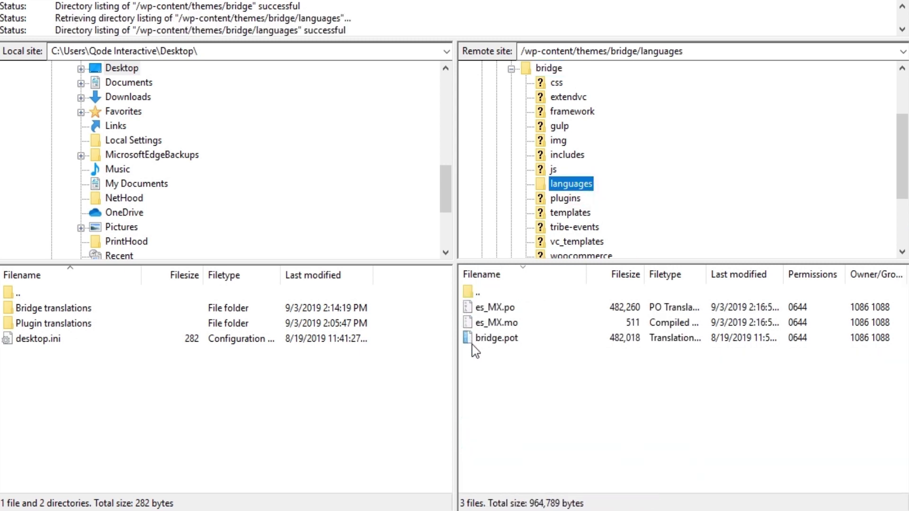
pyautogui.click(495, 308)
pyautogui.click(496, 306)
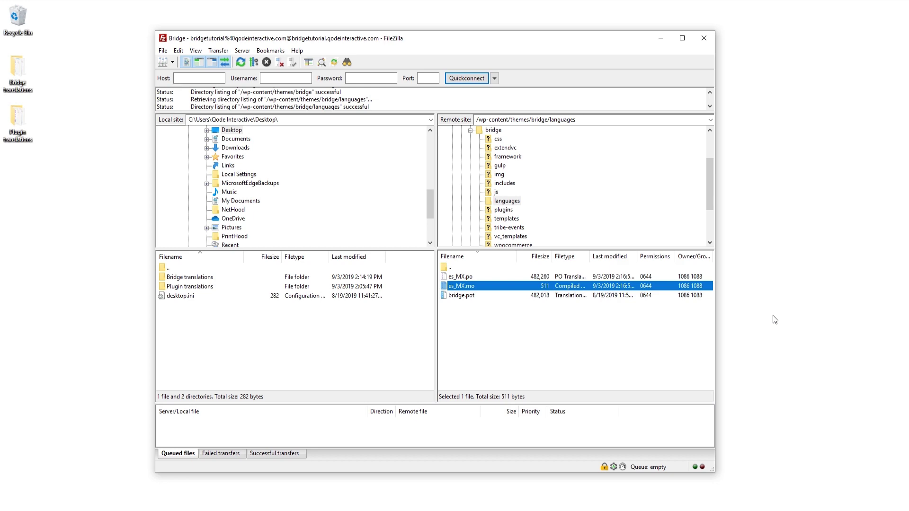
# Step: Compare the es_MX.po and es_MX.mo entries in the Bridge theme's remote languages folder
pyautogui.click(481, 277)
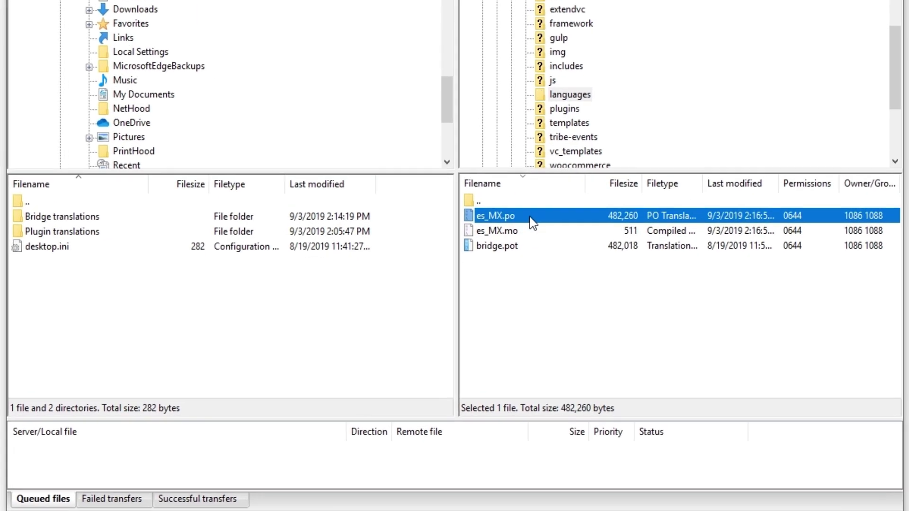
pyautogui.click(534, 231)
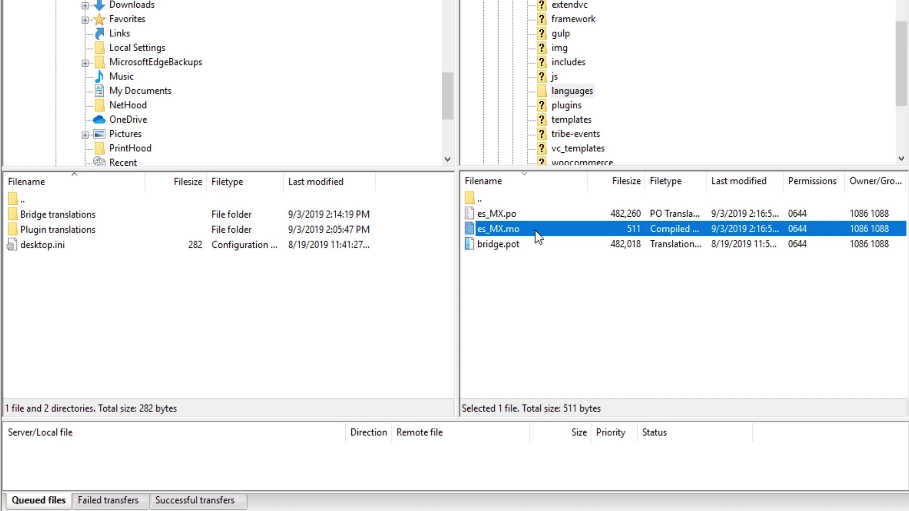
pyautogui.click(529, 217)
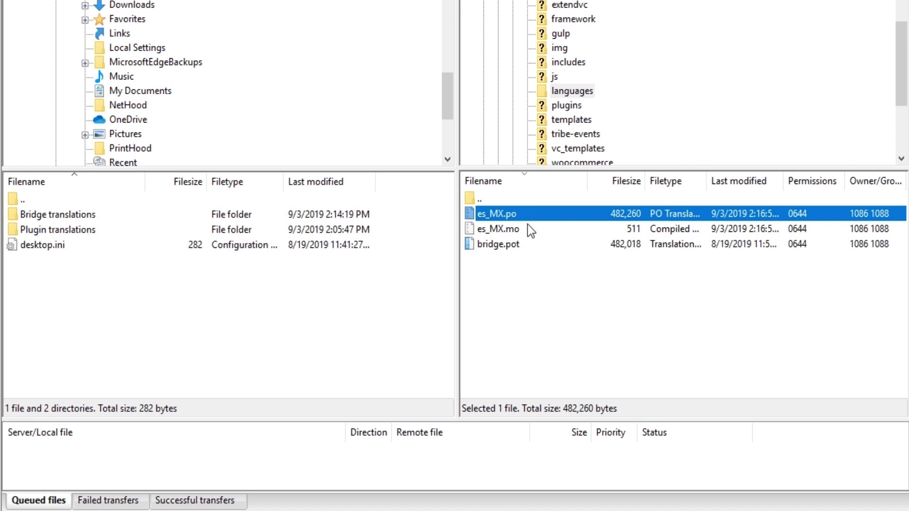
pyautogui.click(530, 230)
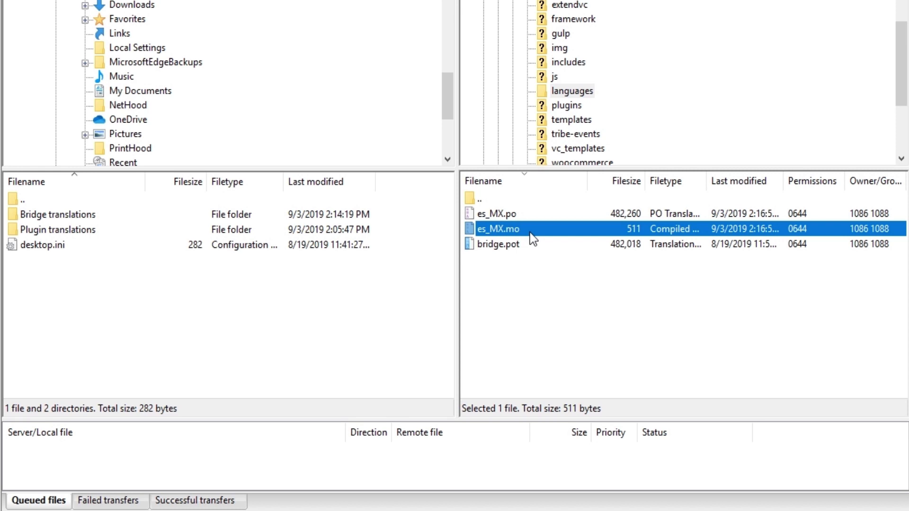
pyautogui.click(530, 215)
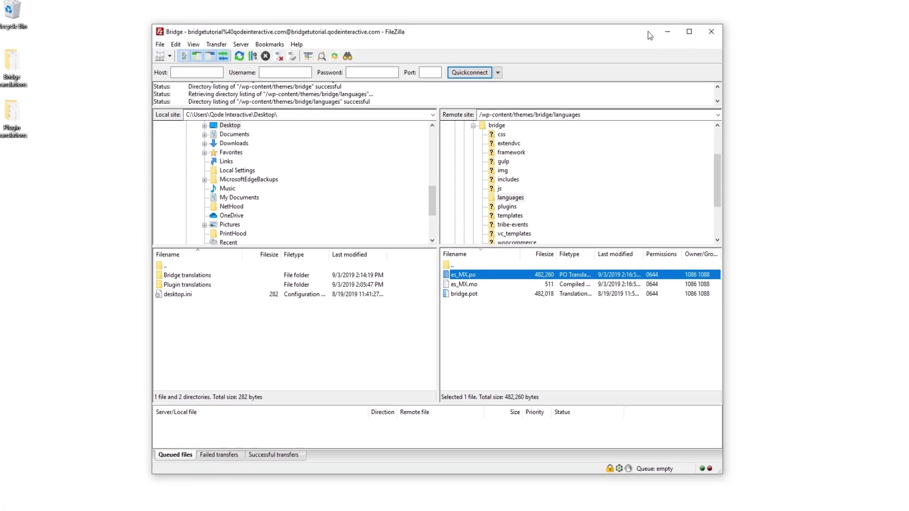
# Step: View es_MX.po from the desktop's Bridge translations folder in Poedit, close it, and select es_MX.mo in the folder
pyautogui.click(665, 33)
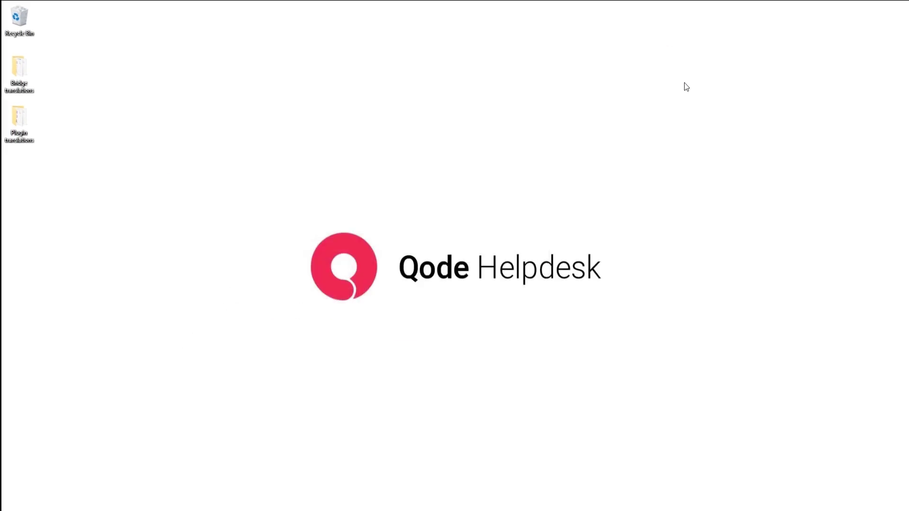
pyautogui.click(13, 81)
pyautogui.doubleClick(13, 81)
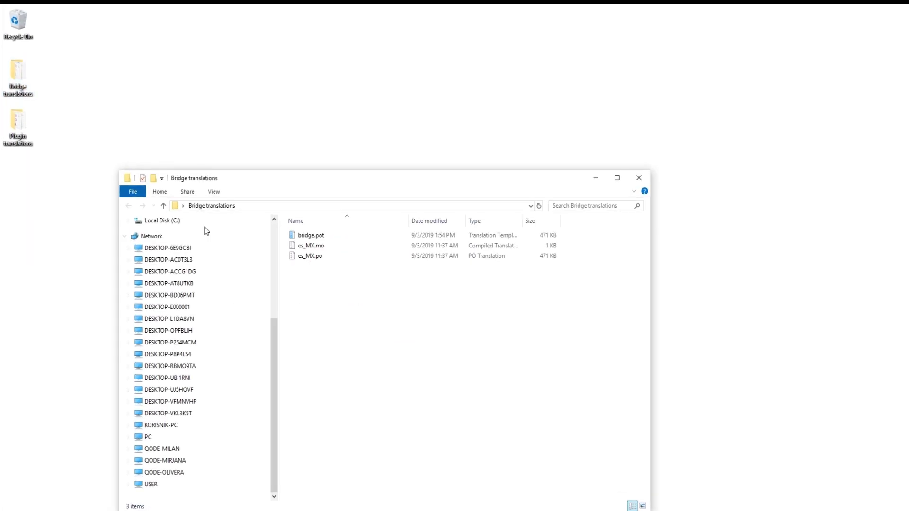
pyautogui.doubleClick(407, 234)
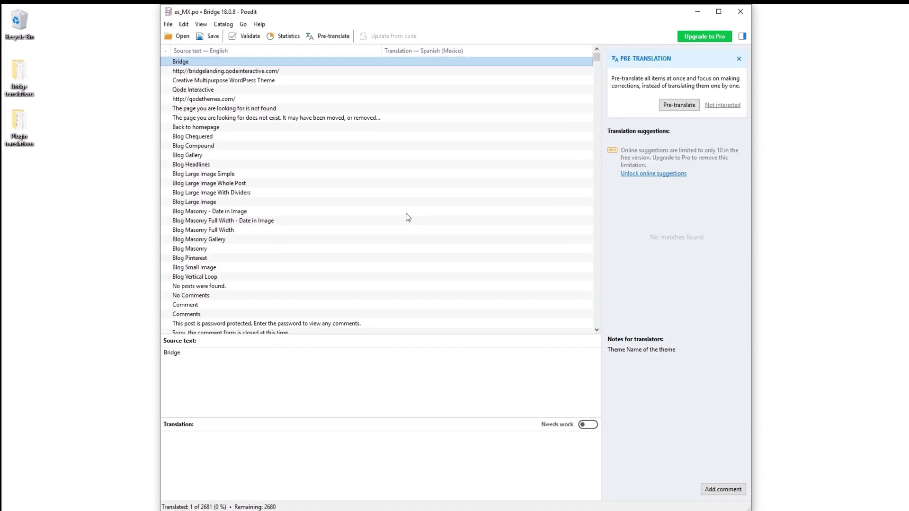
pyautogui.click(738, 9)
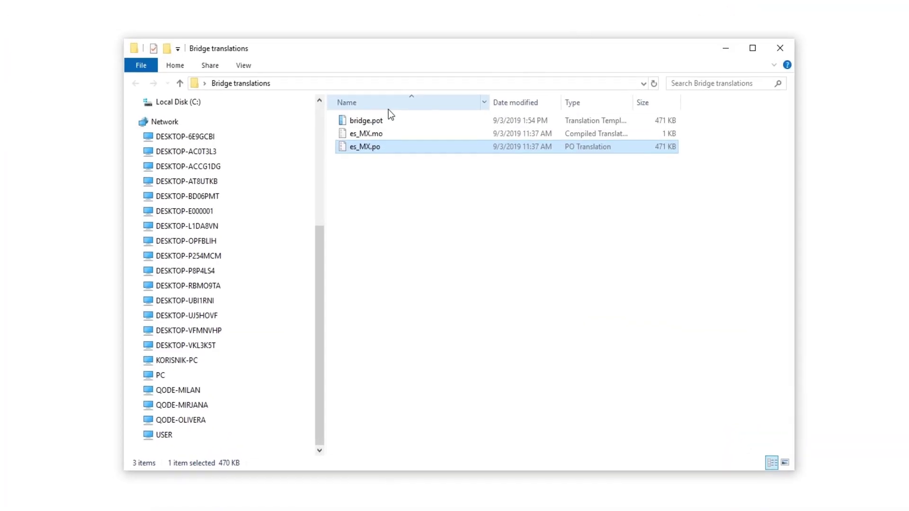
pyautogui.click(419, 191)
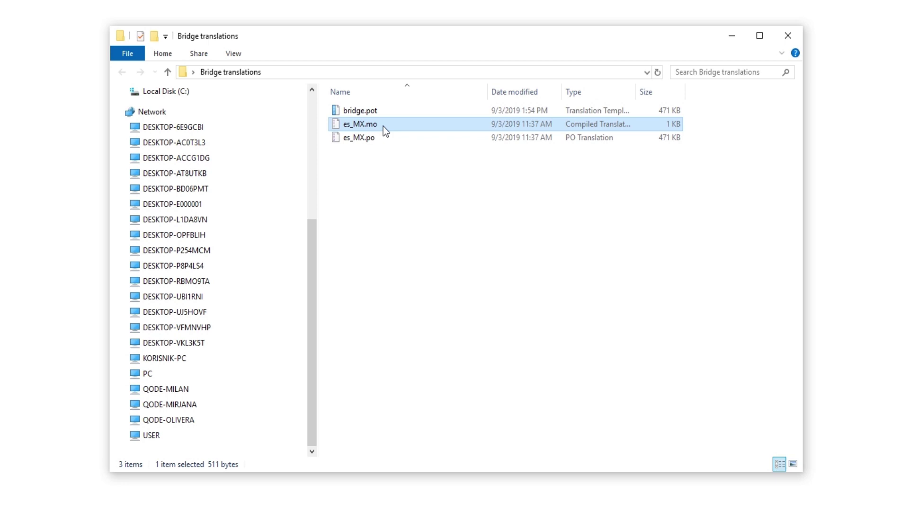
# Step: Select es_MX.po together with es_MX.mo in the Bridge translations folder, and return to the Bridge theme's remote languages folder in FileZilla
pyautogui.keyDown('ctrl'); pyautogui.click(381, 139); pyautogui.keyUp('ctrl')
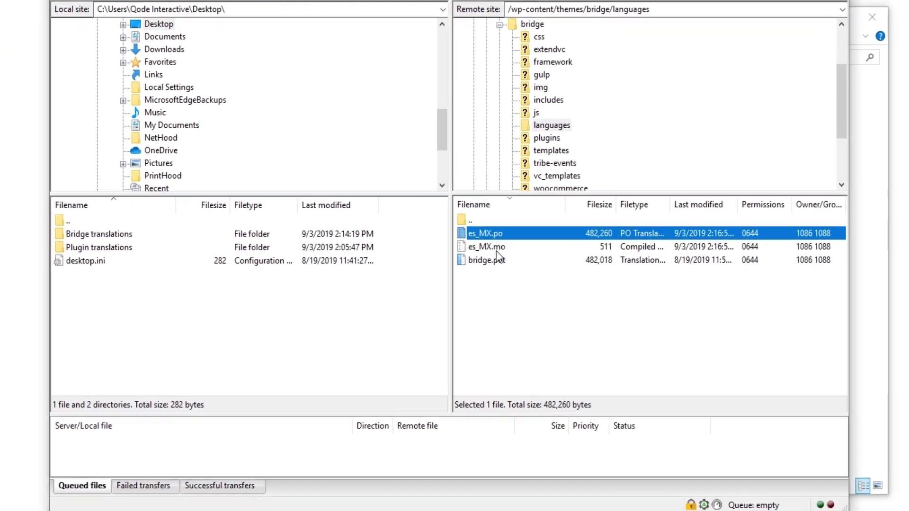
pyautogui.click(469, 287)
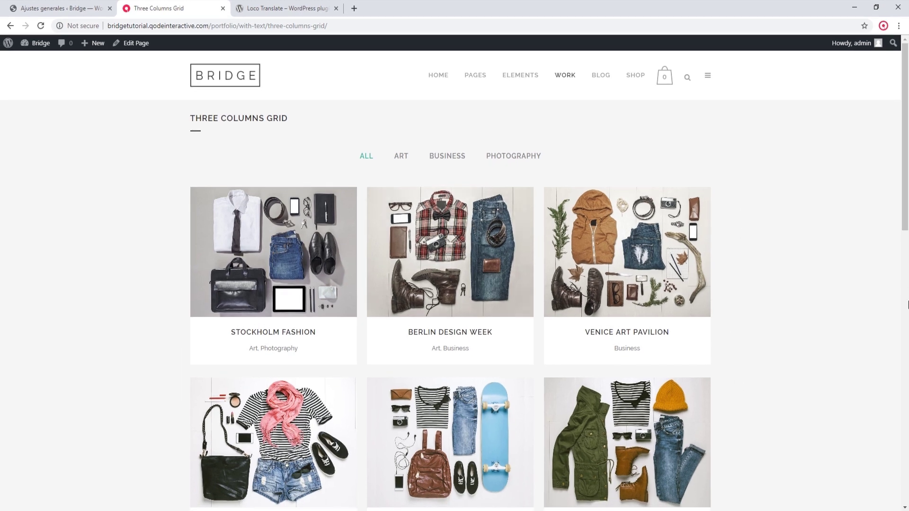
# Step: Open the desktop's Plugin translations folder and select both bridge-core-es_MX.po and bridge-core-es_MX.mo to check their file names
pyautogui.click(854, 8)
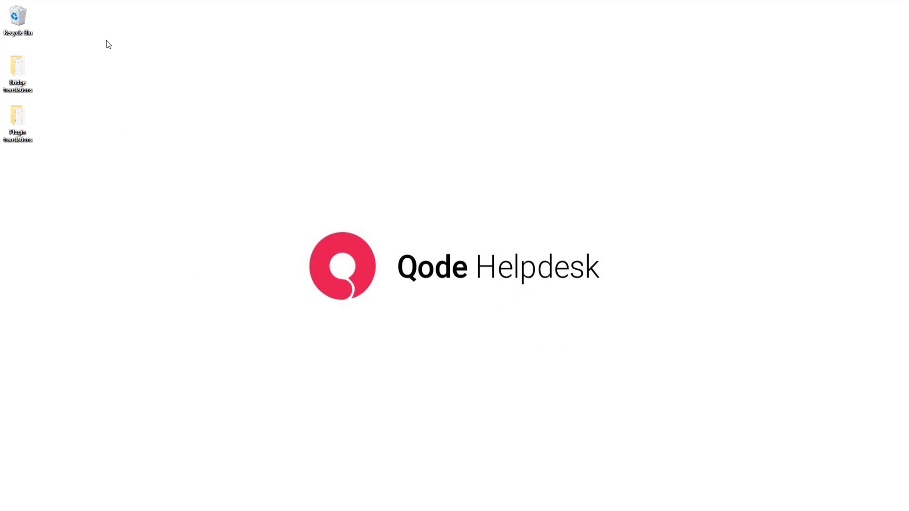
pyautogui.doubleClick(13, 123)
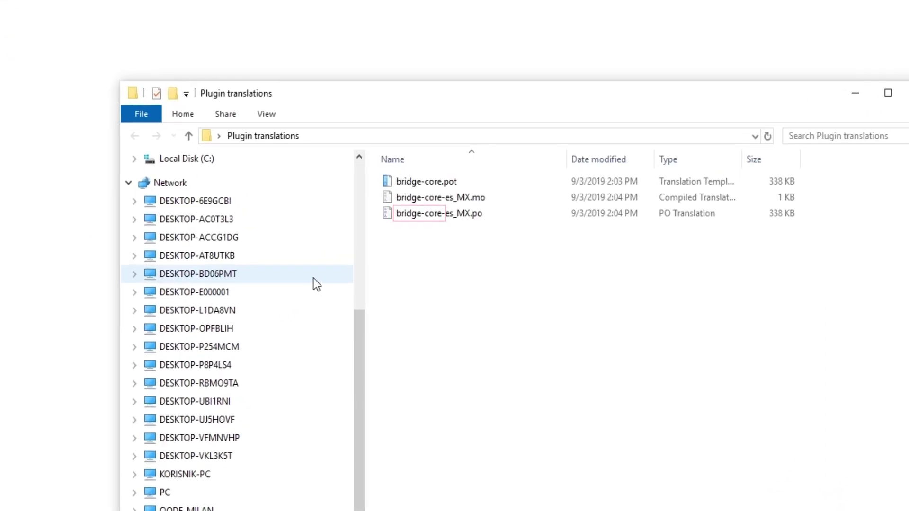
pyautogui.click(417, 218)
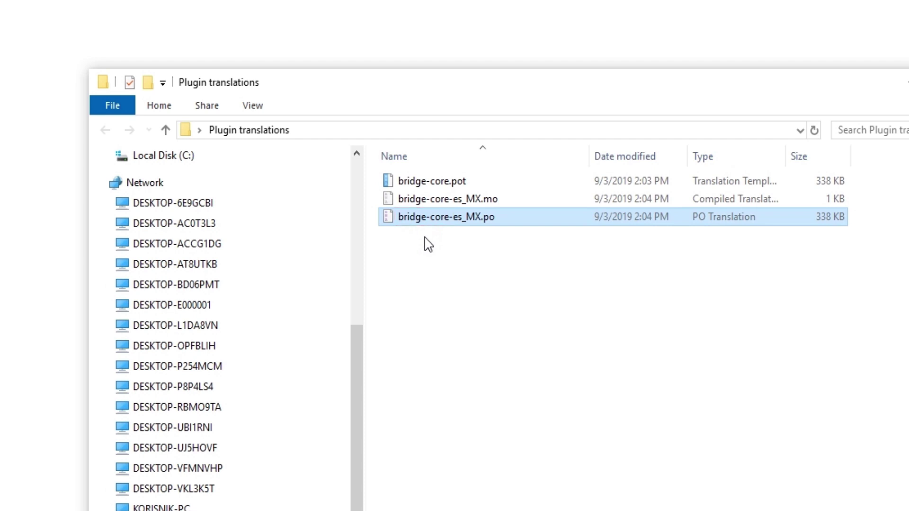
pyautogui.keyDown('ctrl'); pyautogui.click(452, 201); pyautogui.keyUp('ctrl')
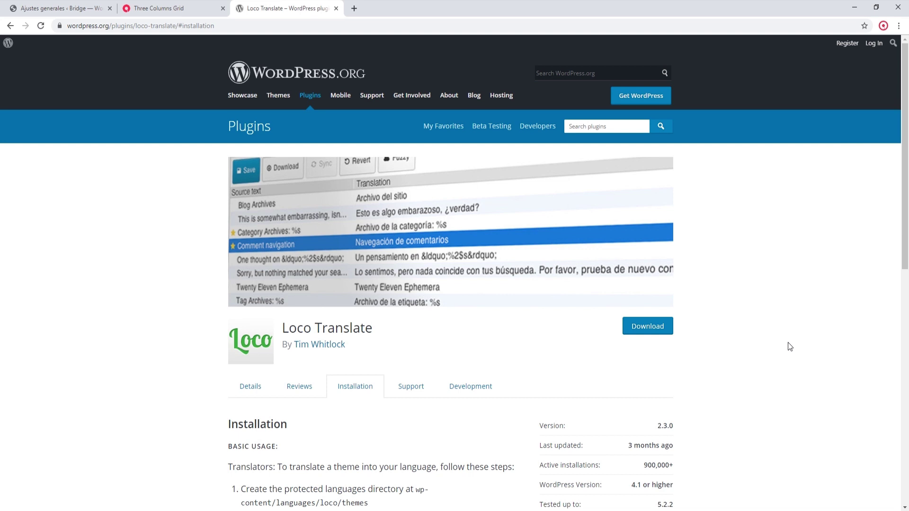
# Step: Look through the installation instructions on the Loco Translate plugin page at WordPress.org in the browser
pyautogui.scroll(-3, 786, 339)
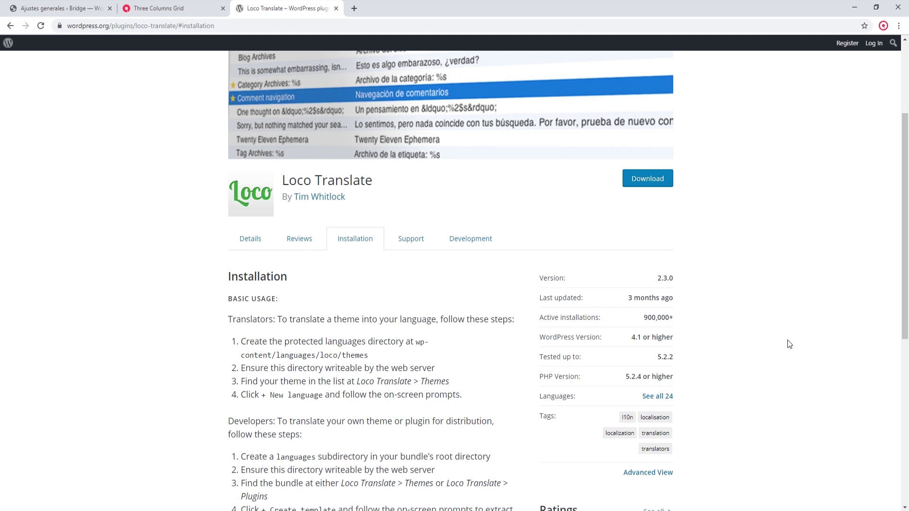
pyautogui.scroll(2, 787, 340)
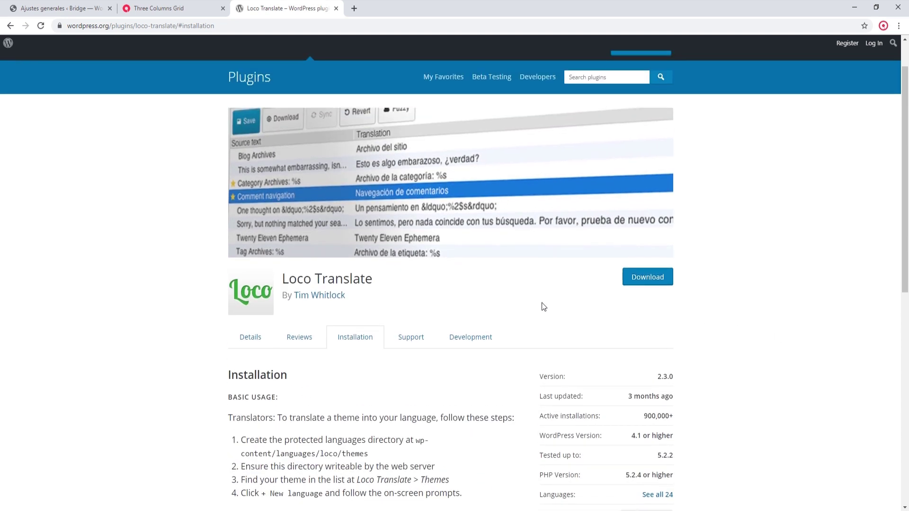